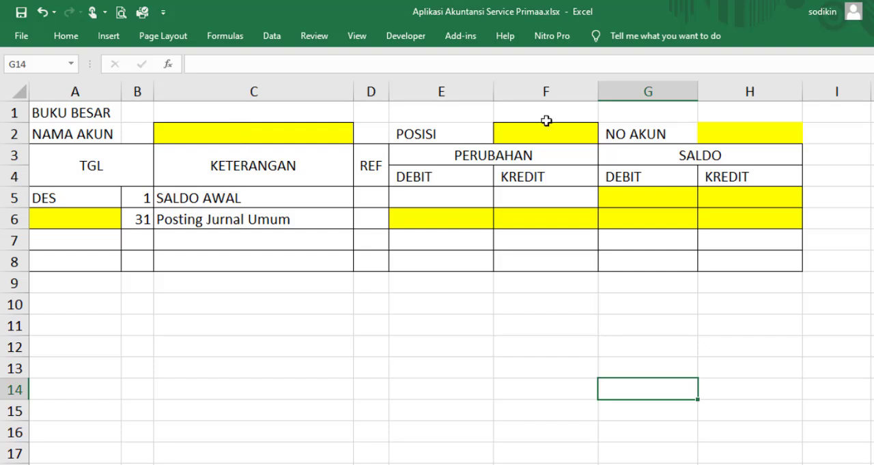
left_click(729, 136)
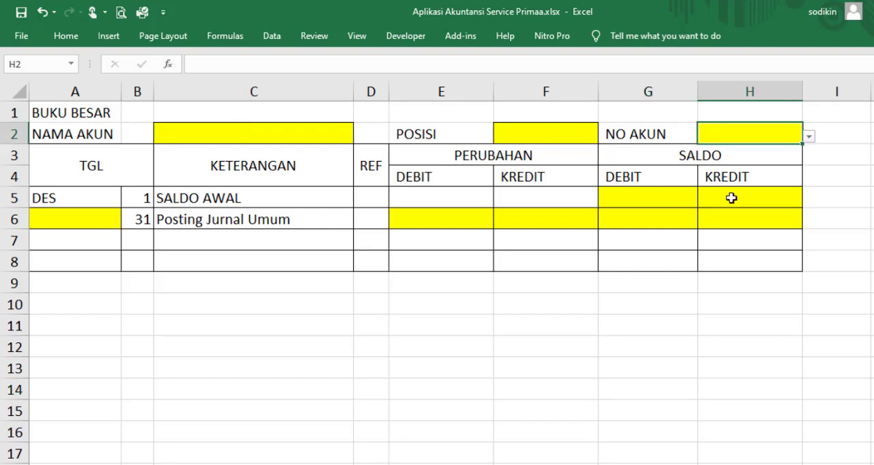
left_click(872, 198)
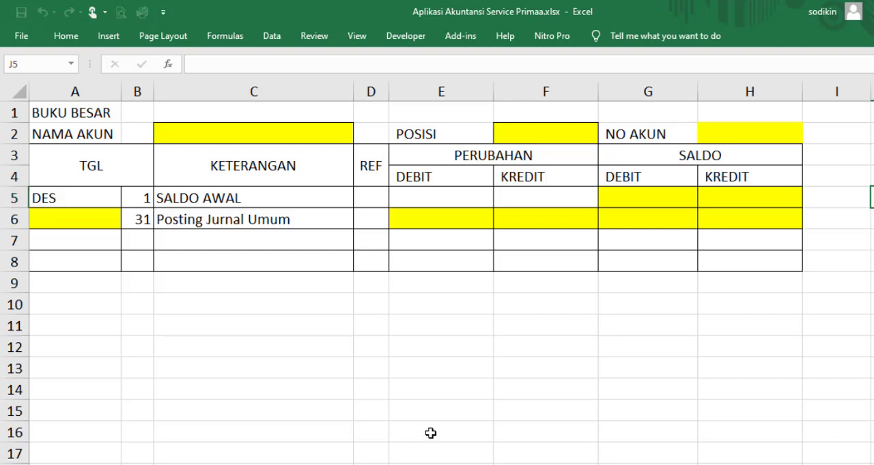
Set up data validation on the NO AKUN cell H2 of BUKU BESAR, allowing values from a List
left_click(770, 140)
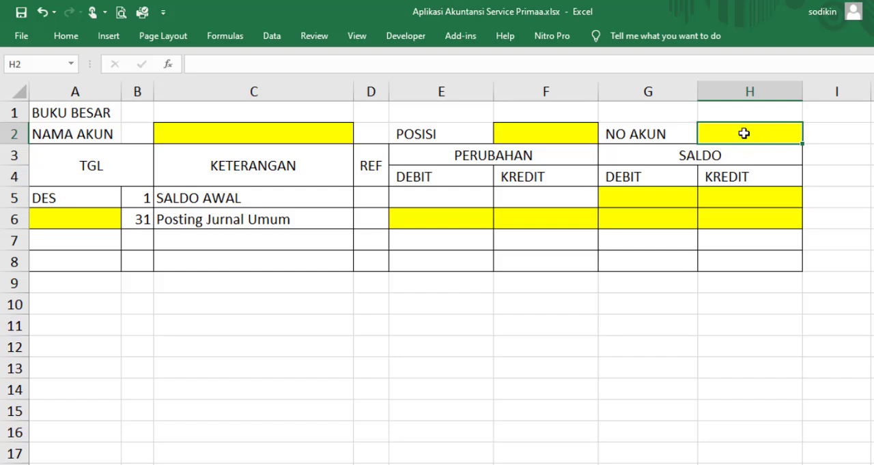
double_click(271, 39)
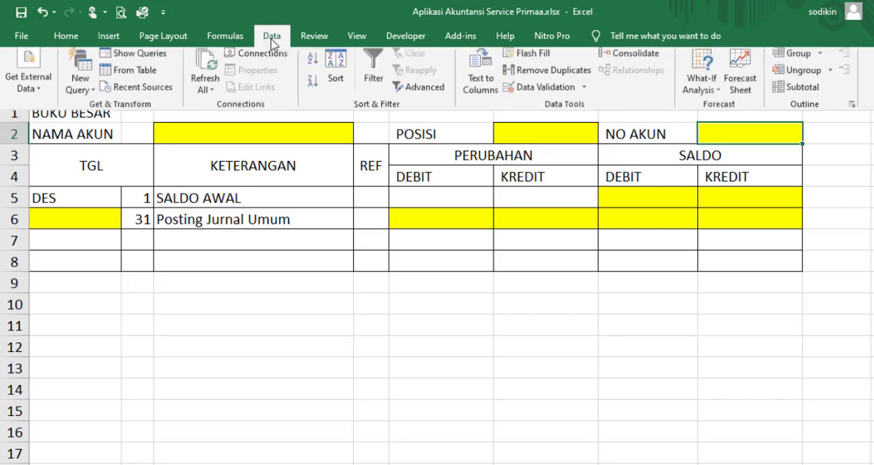
left_click(838, 228)
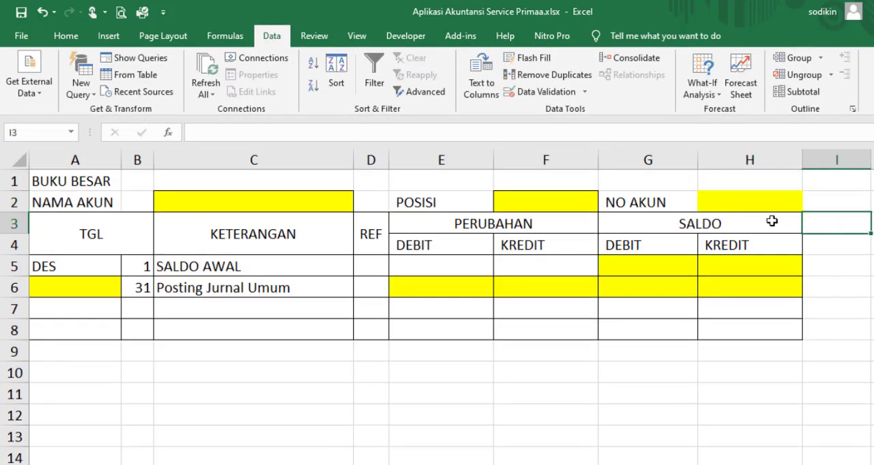
left_click(731, 202)
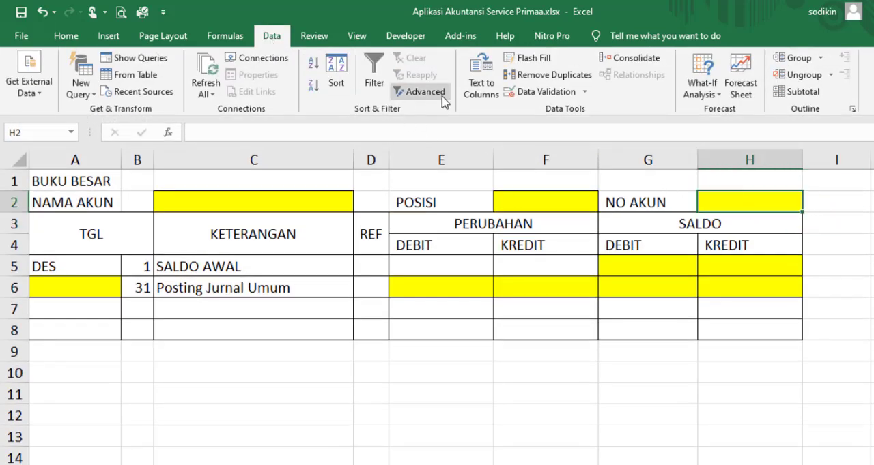
left_click(584, 92)
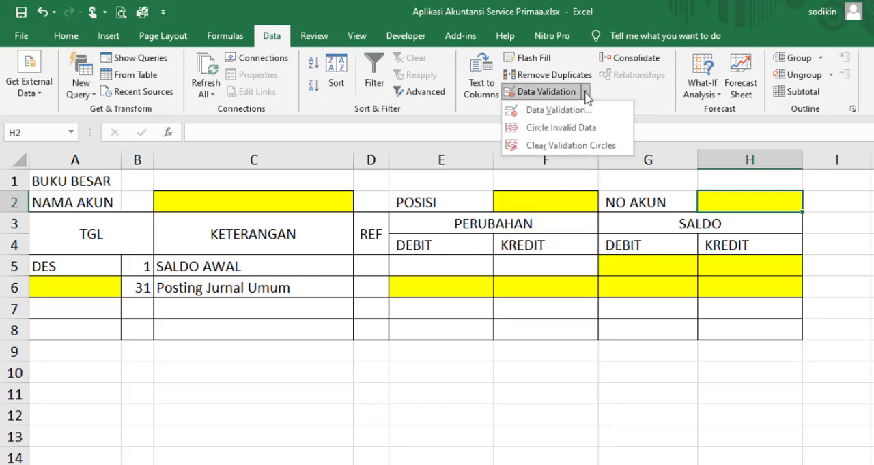
left_click(577, 110)
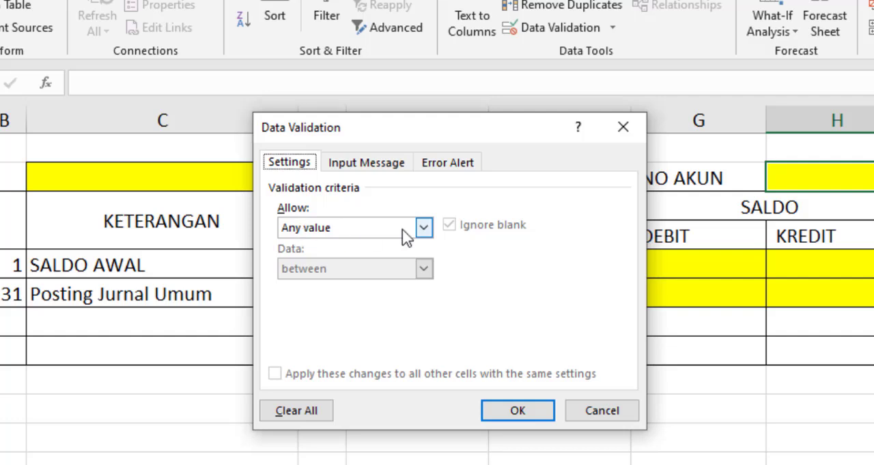
left_click(423, 228)
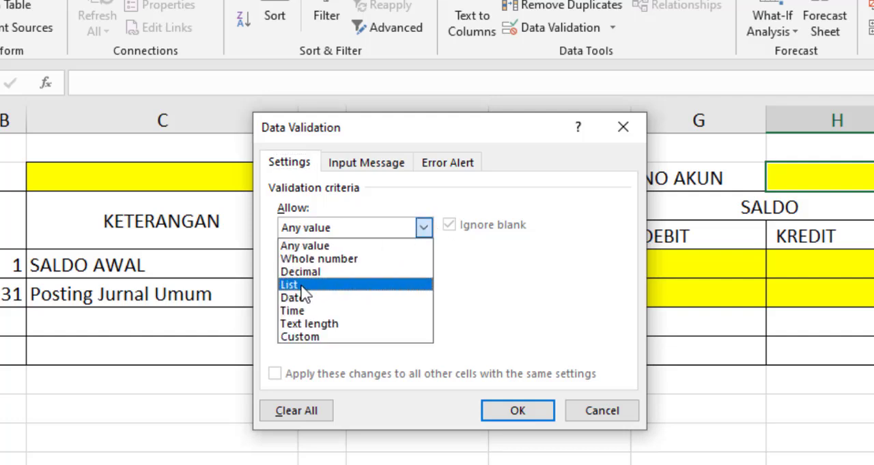
left_click(301, 286)
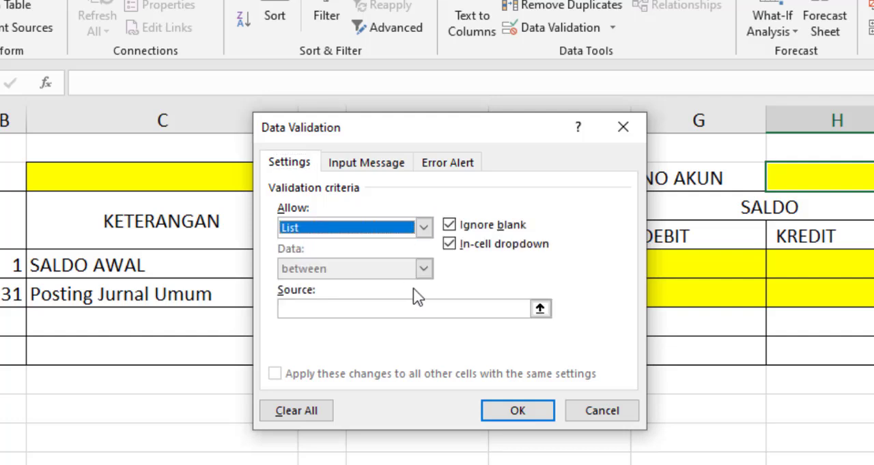
Use 'DAFTAR AKUN'!$A$3:$A$28 as the list source, apply the validation, and check the dropdown in H2
left_click(539, 310)
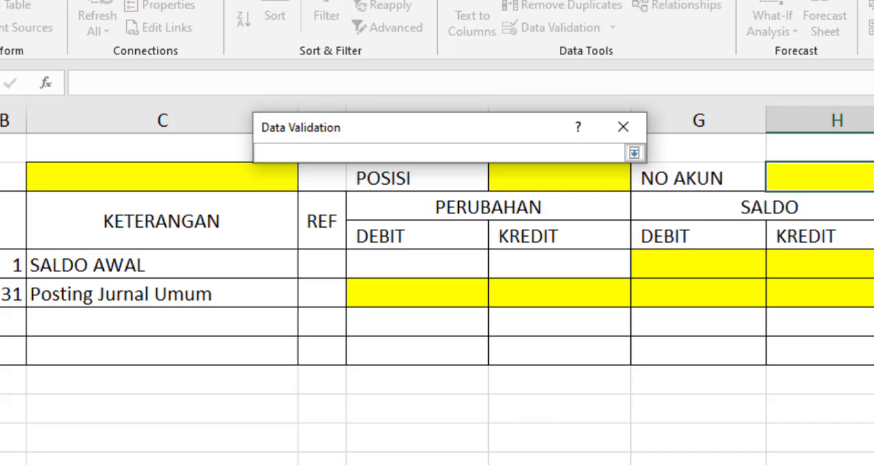
left_click(155, 455)
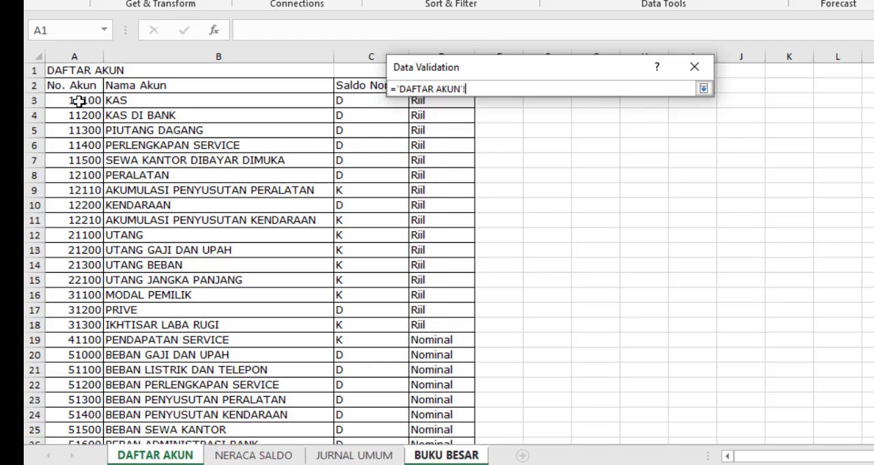
left_click_drag(79, 100, 71, 415)
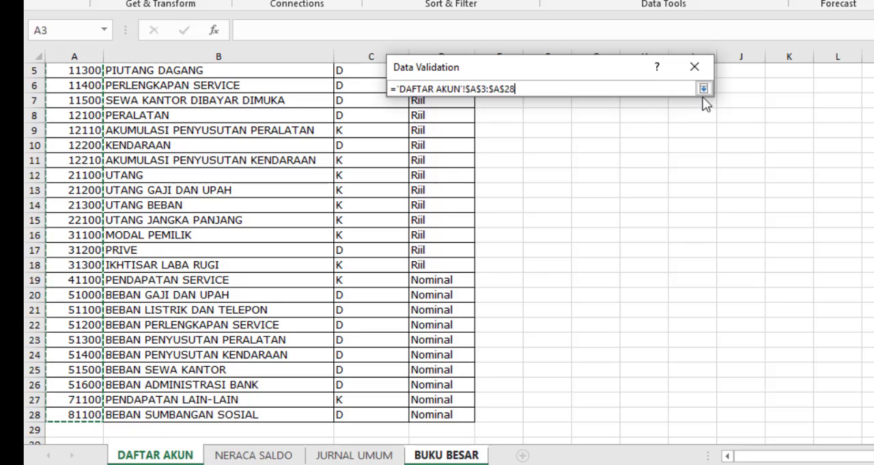
left_click(704, 90)
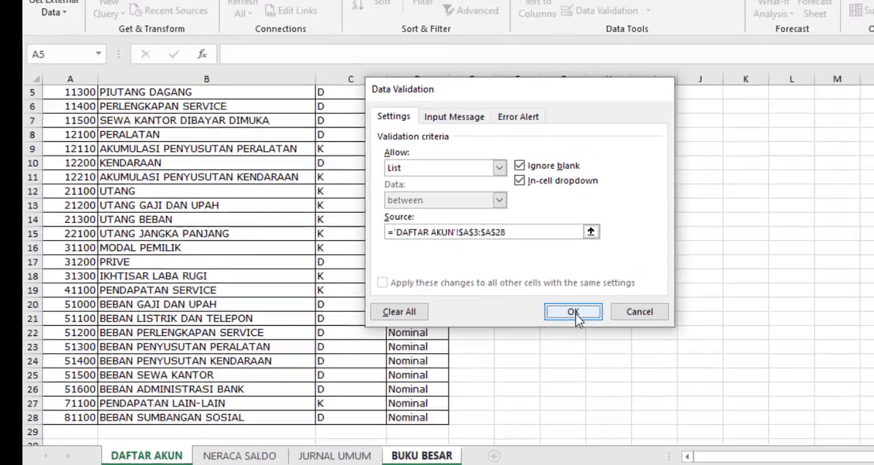
left_click(608, 306)
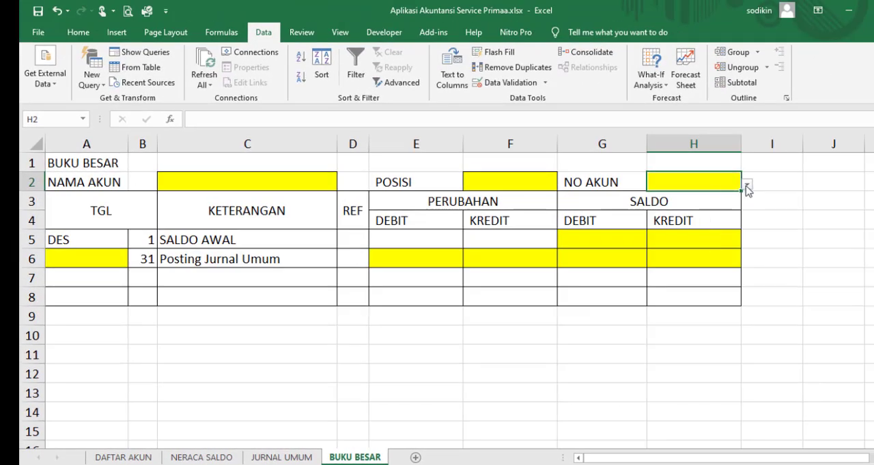
left_click(748, 188)
Begin a formula in the POSISI cell F2 that returns blank when H2 is empty: =IF(H2="";"";
left_click(514, 181)
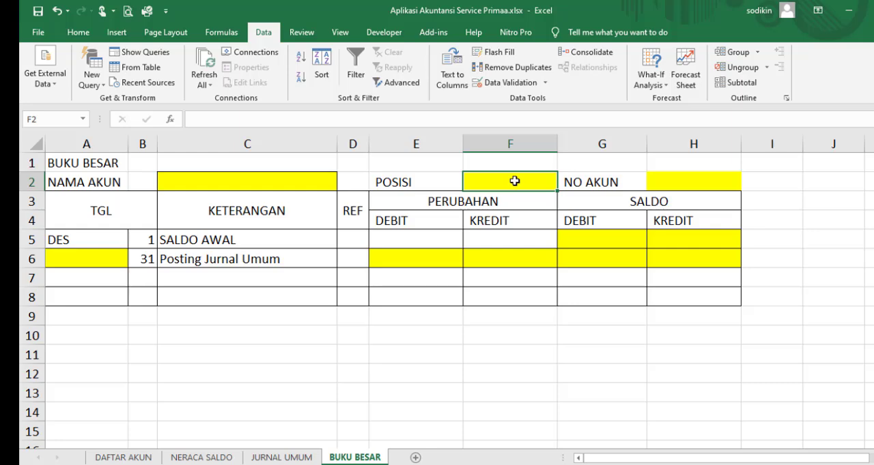
type("=IF")
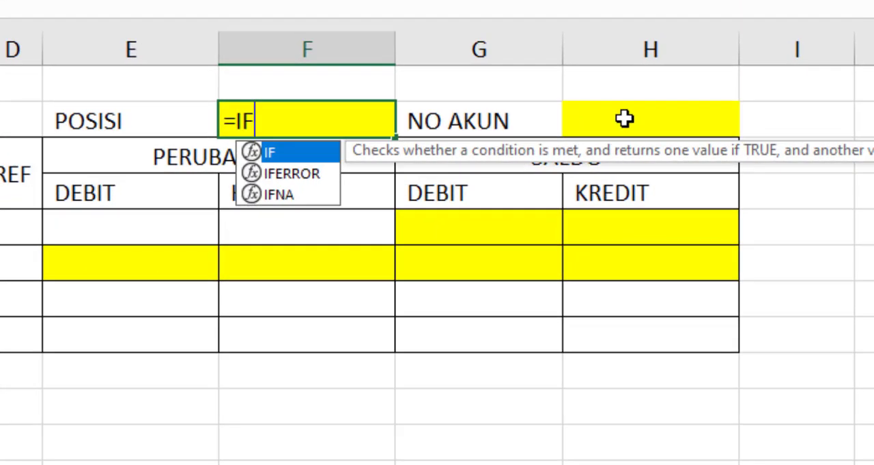
type("(")
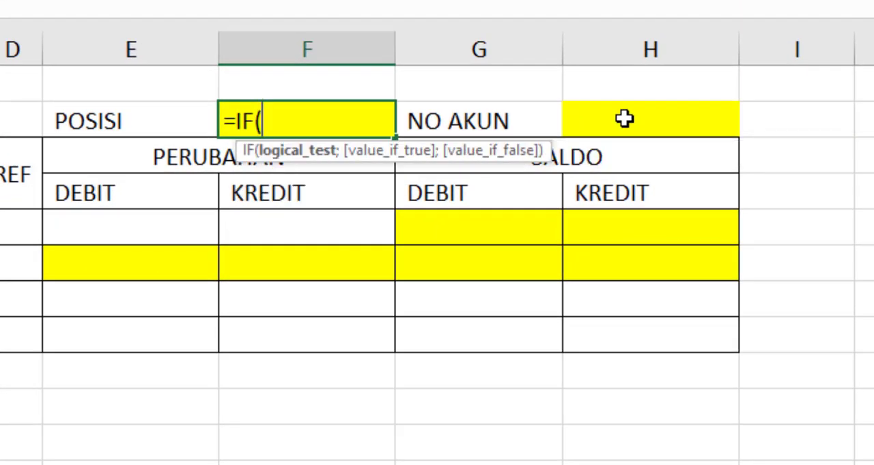
left_click(659, 124)
type("=")
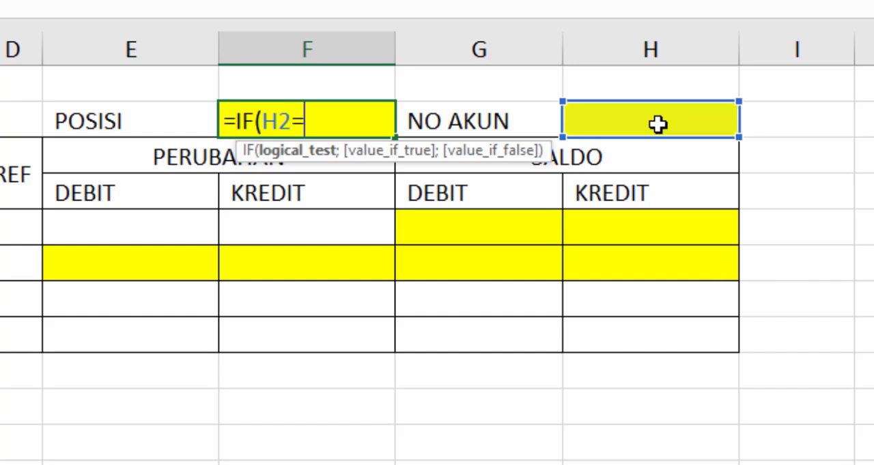
type("\"\";")
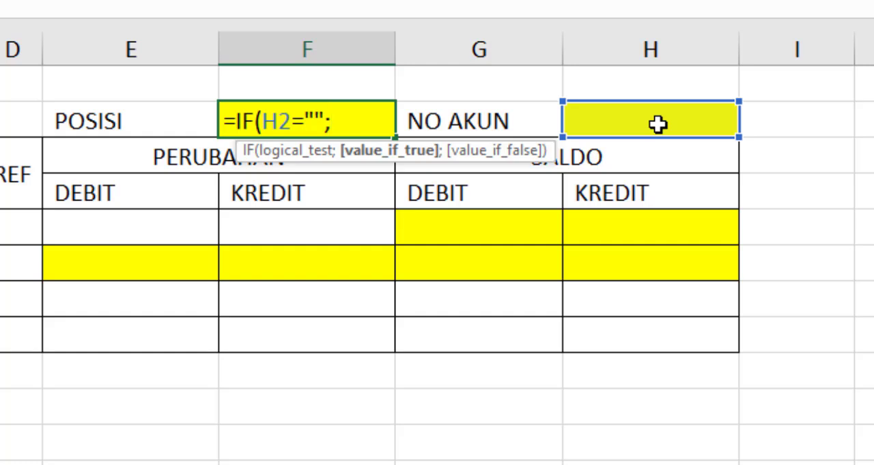
type("\"\"")
Add a VLOOKUP of H2 as the value if false, with absolute table range 'DAFTAR AKUN'!$A$3:$D$28
type(";")
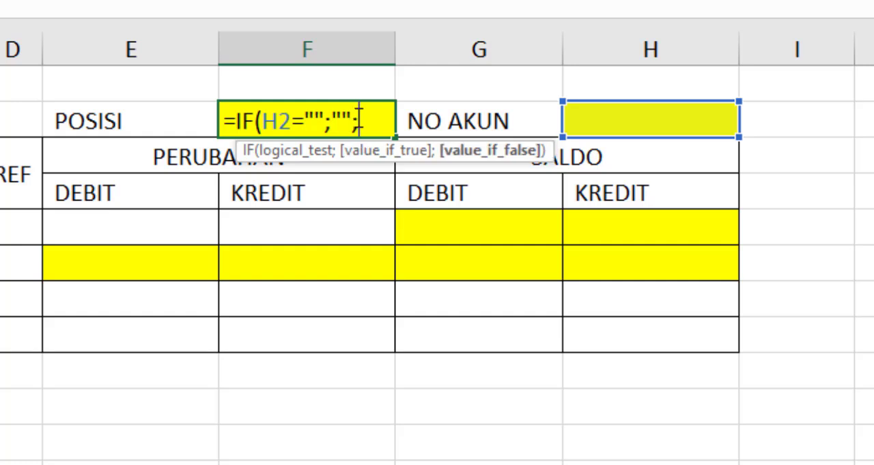
type("VL")
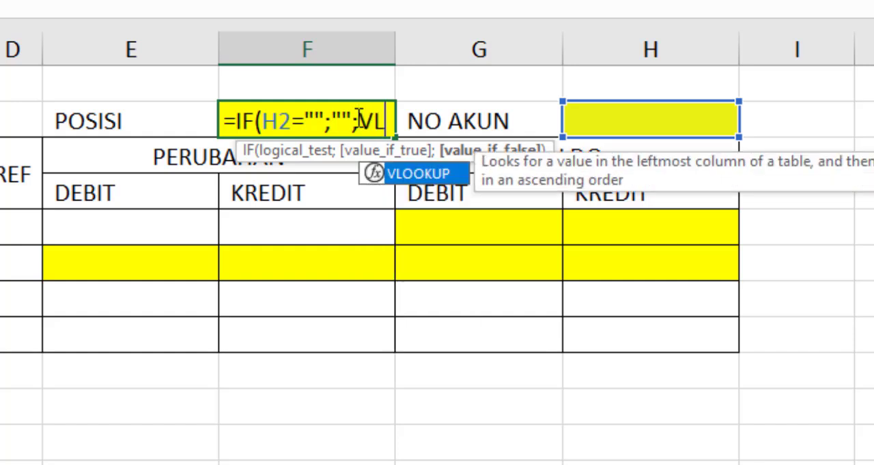
type("OOKUP(")
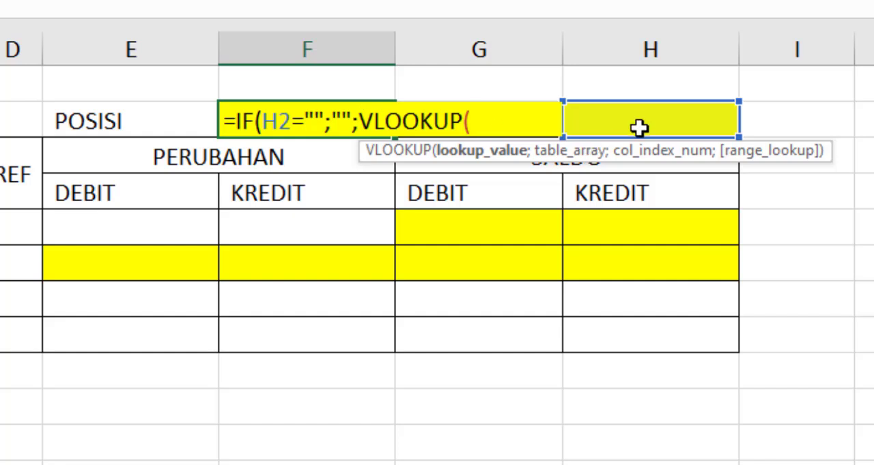
left_click(667, 121)
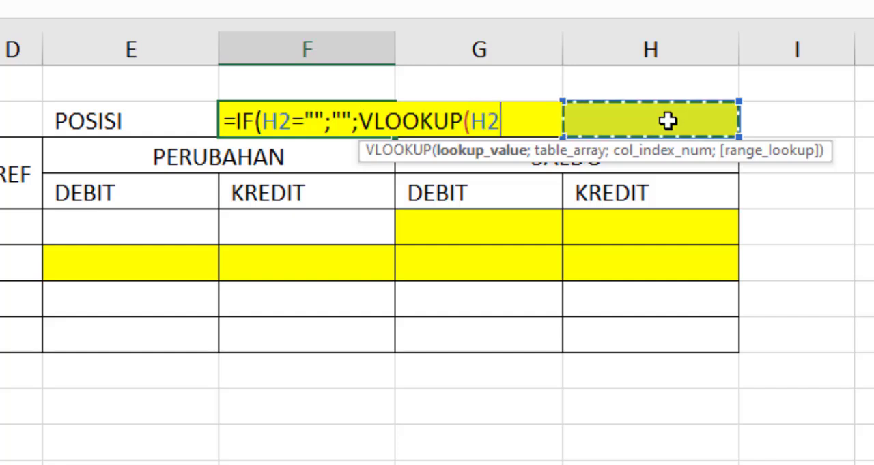
type(";")
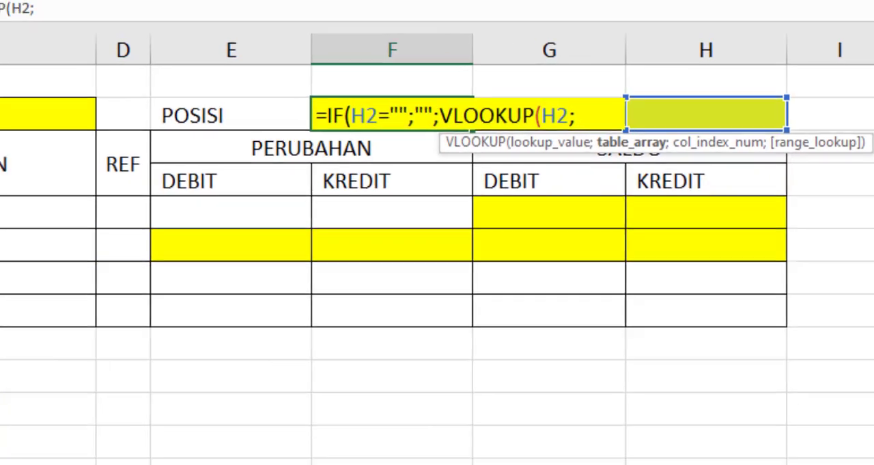
left_click(130, 456)
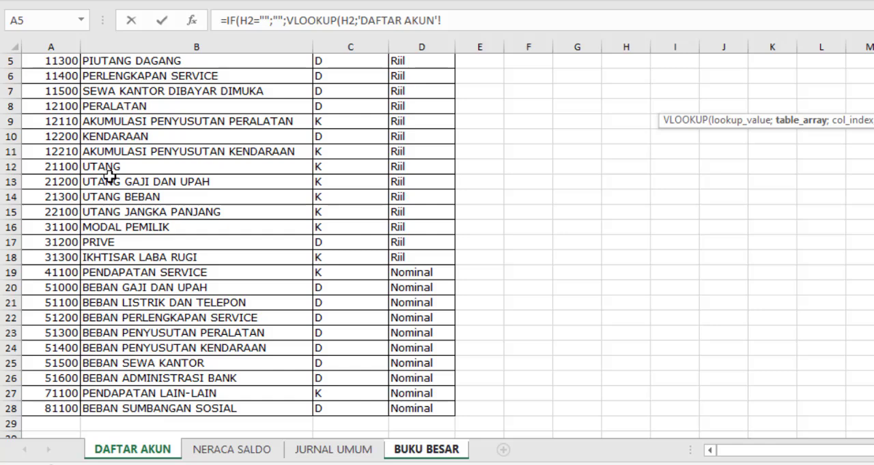
scroll(109, 176, "up", 2)
left_click(58, 91)
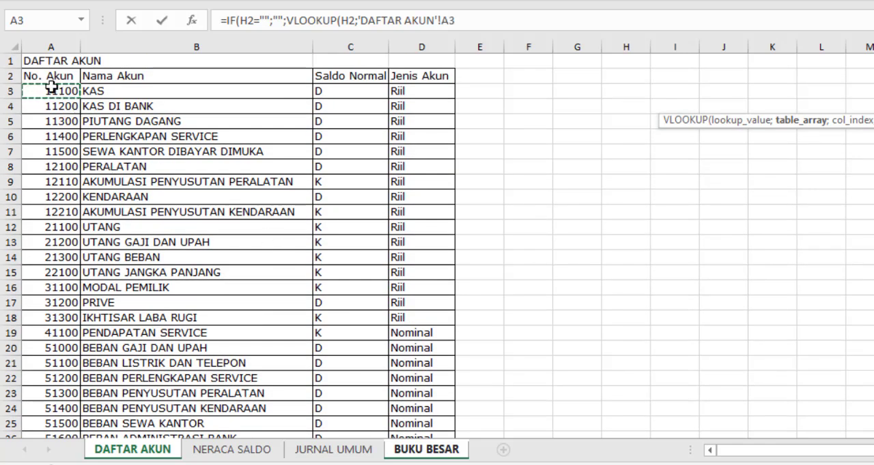
left_click_drag(51, 87, 403, 405)
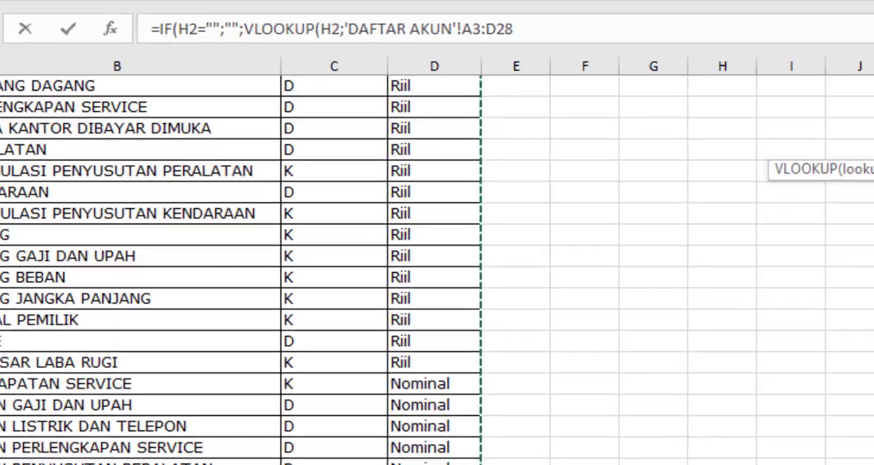
key("F4")
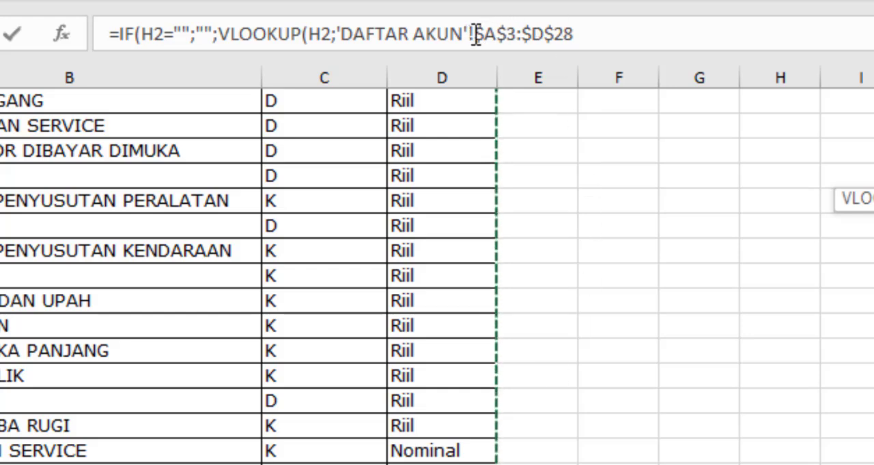
left_click(580, 34)
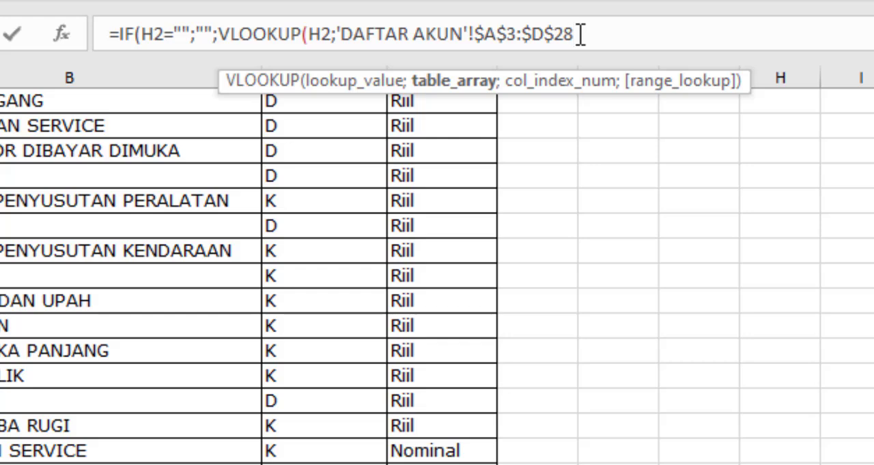
Finish the POSISI formula in F2 with column index 3 and an exact match (FALSE), closing both functions
type(";")
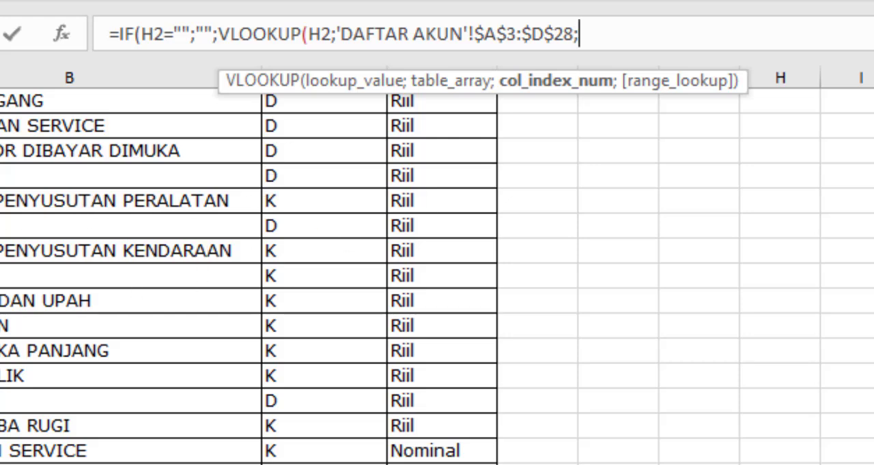
scroll(437, 273, "up", 1)
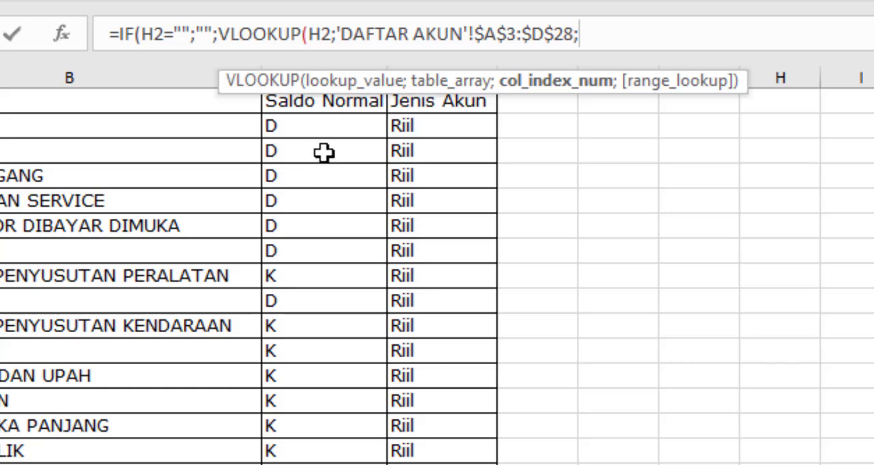
type("3;")
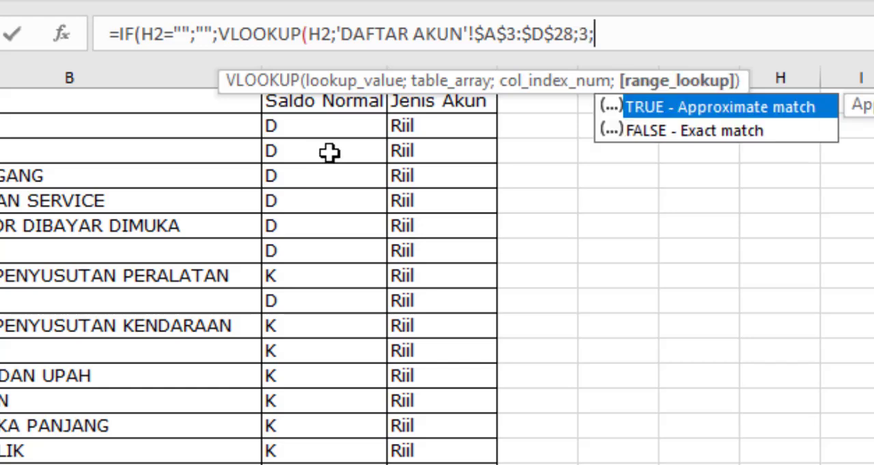
double_click(725, 129)
type(")")
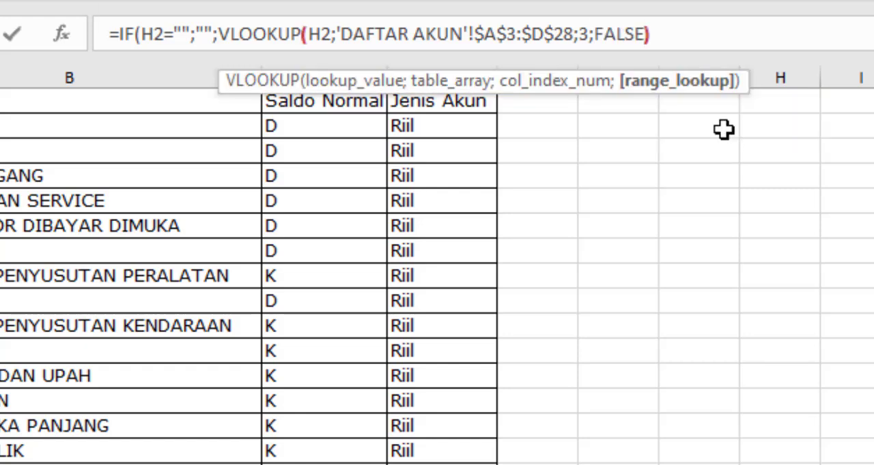
type(")")
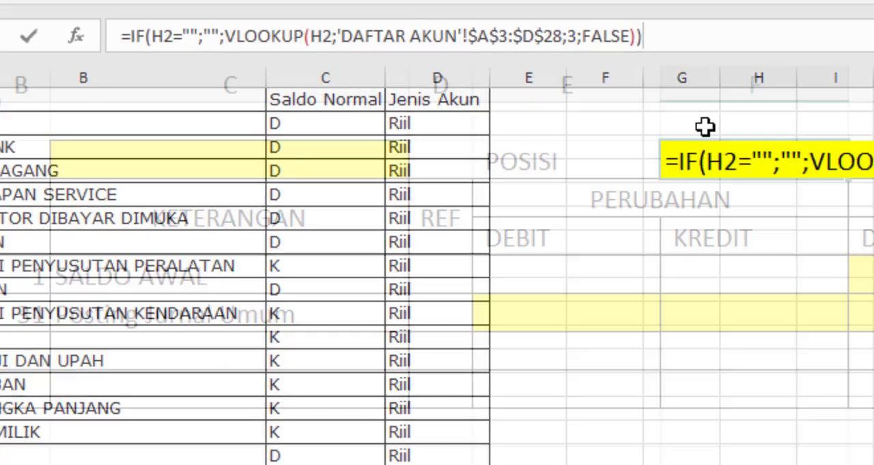
key("Return")
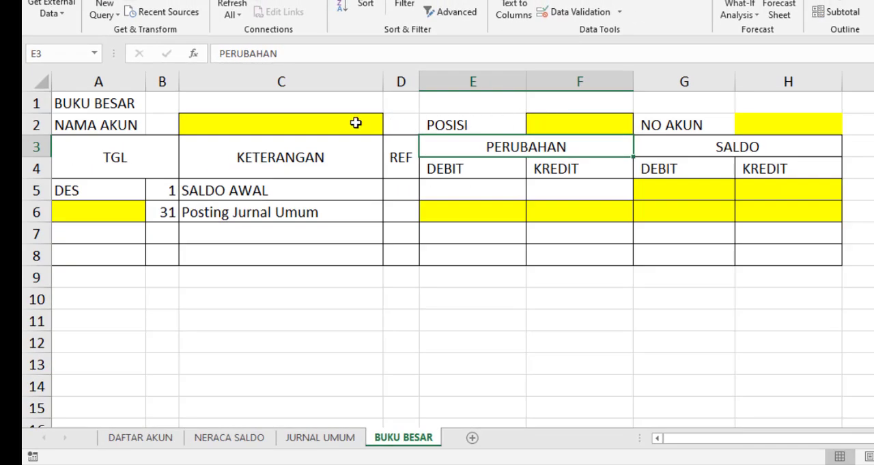
Begin a formula in the NAMA AKUN cell C2 that returns blank when H2 is empty: =IF(H2="";"";
left_click(266, 127)
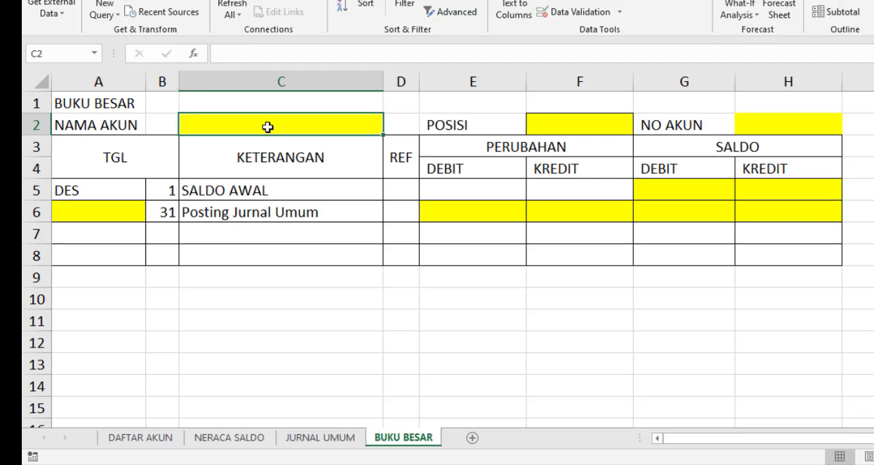
type("=IF")
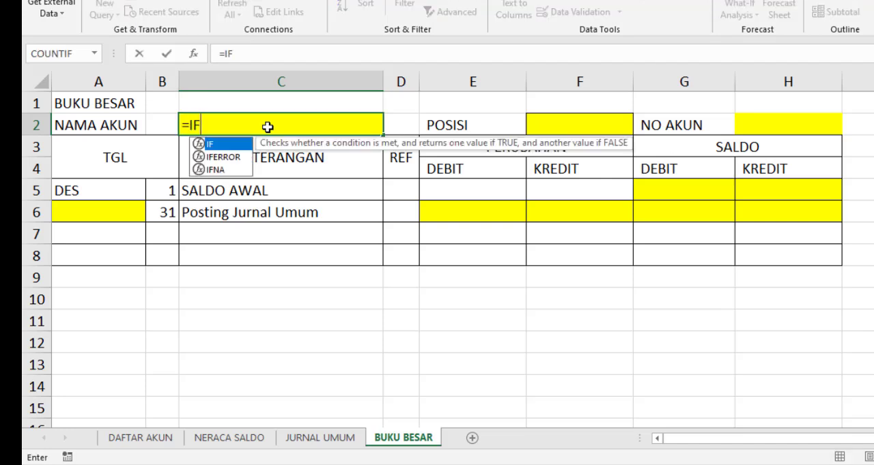
type("(")
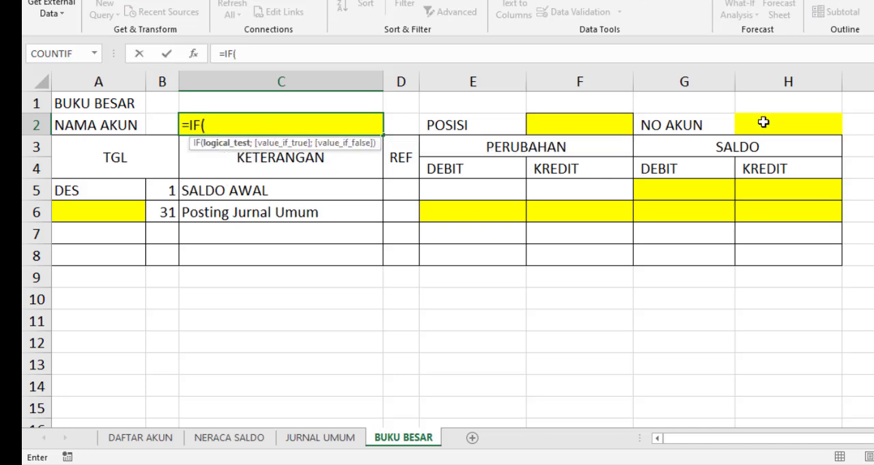
left_click(763, 122)
type("=")
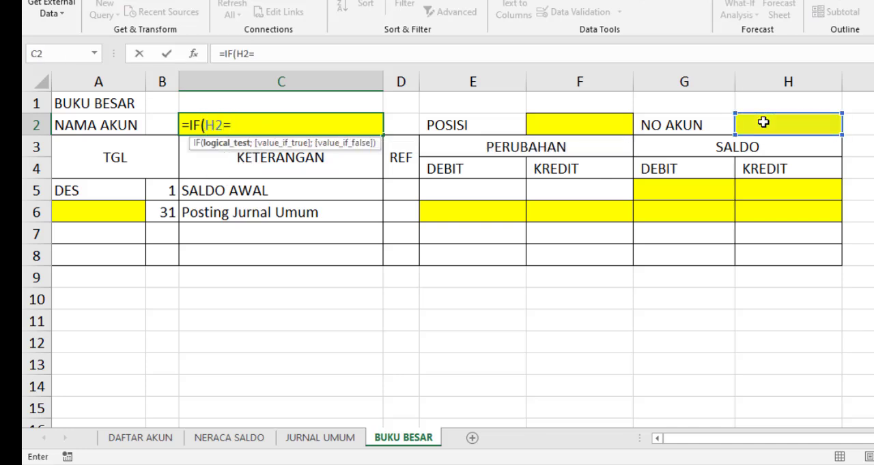
type("\"\";")
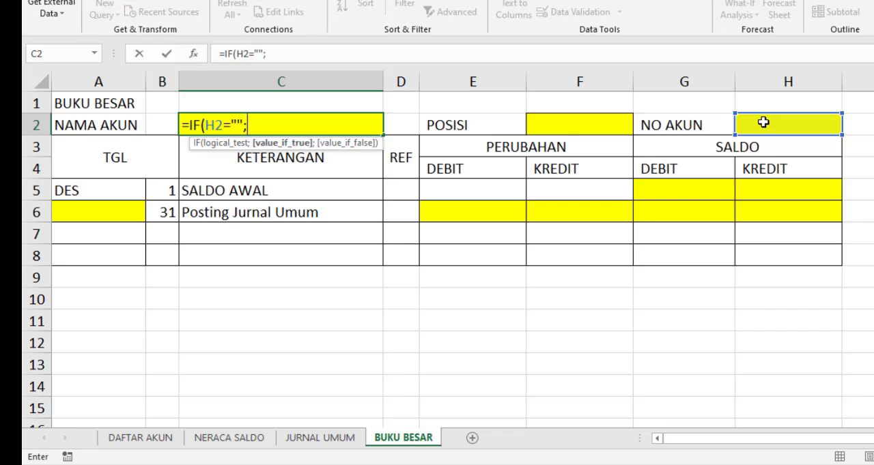
type("\"\"")
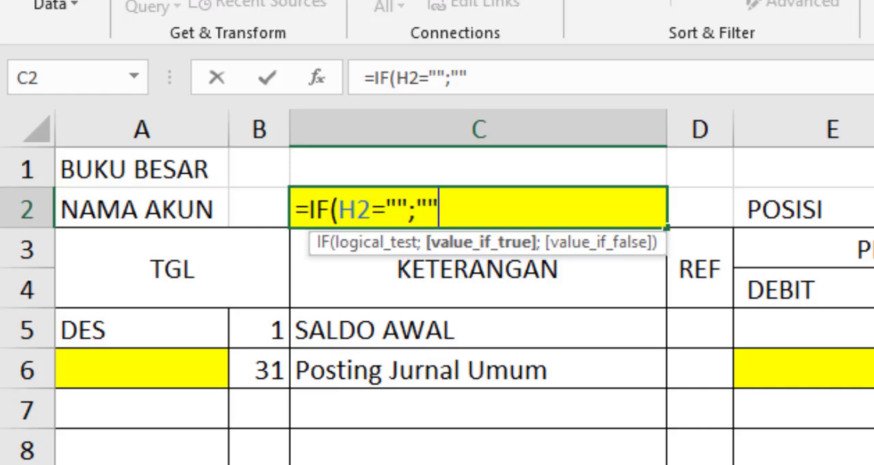
type(";")
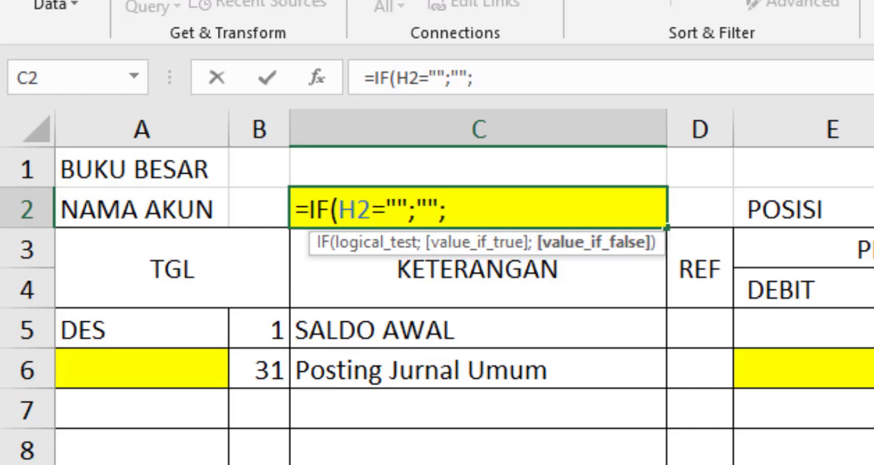
type("VLOOKUP(")
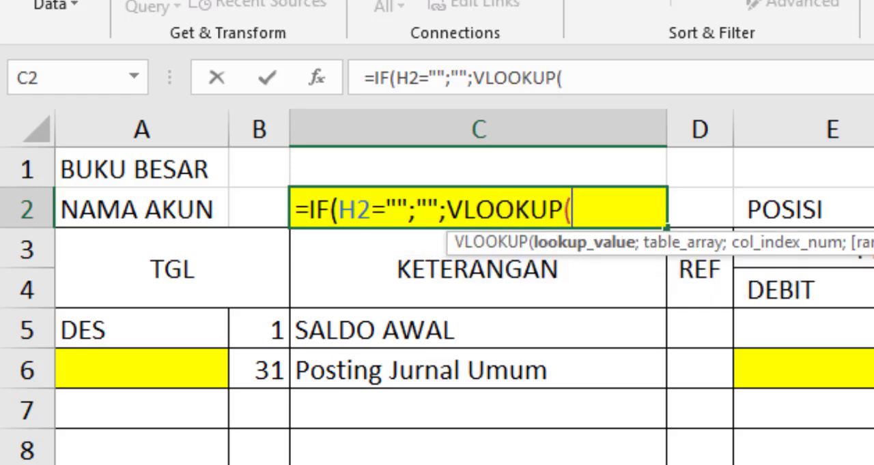
type("H2;")
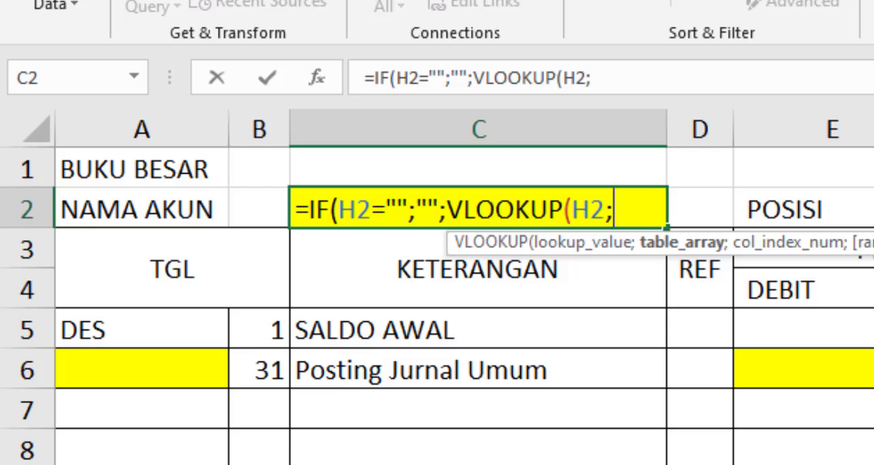
Add a VLOOKUP of H2 as C2's value if false, using the absolute table range 'DAFTAR AKUN'!$A$3:$D$28
left_click(108, 169)
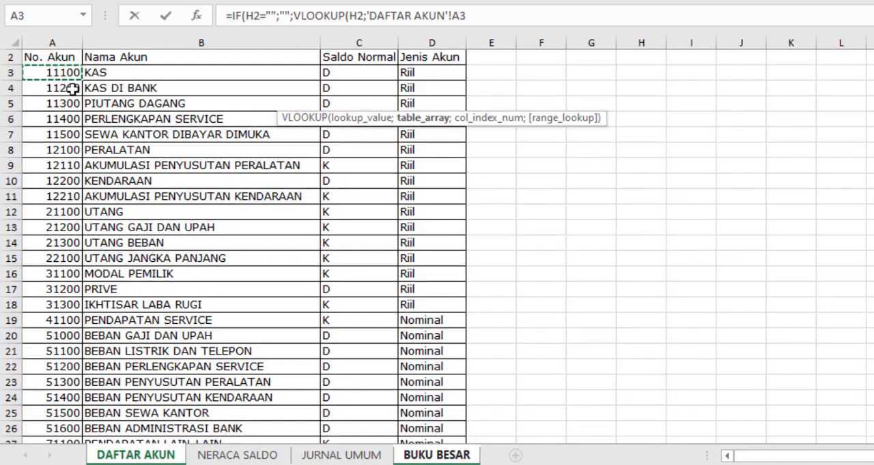
left_click_drag(55, 75, 419, 413)
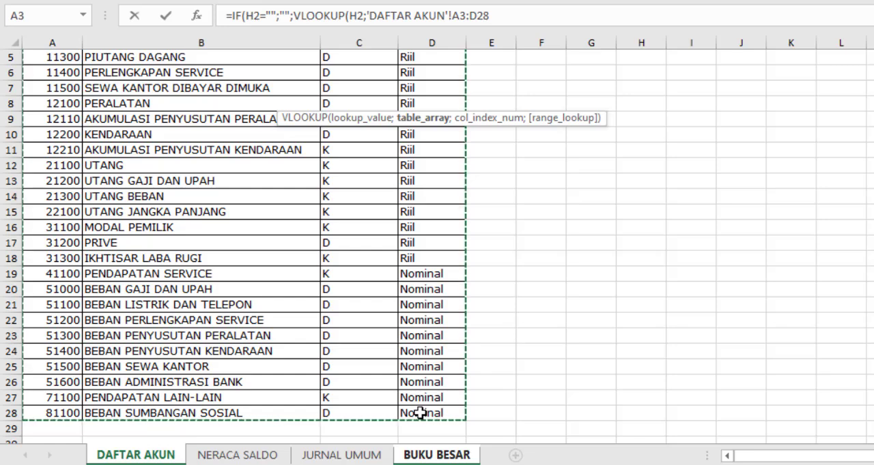
key("F4")
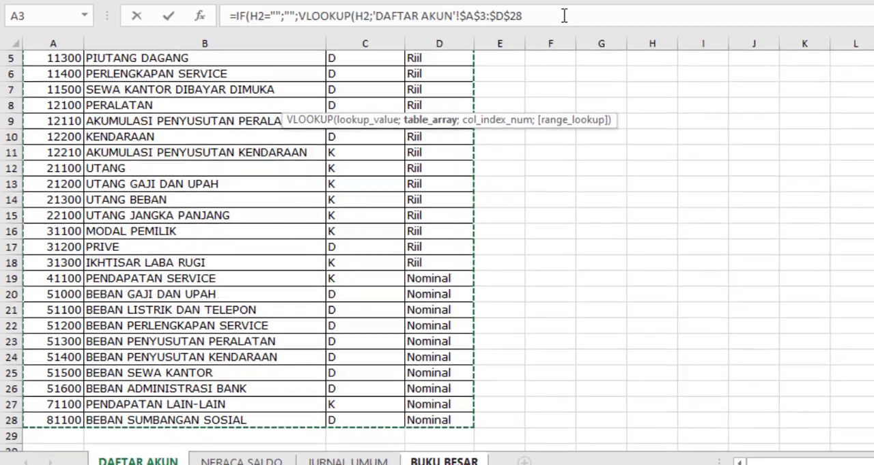
left_click(556, 15)
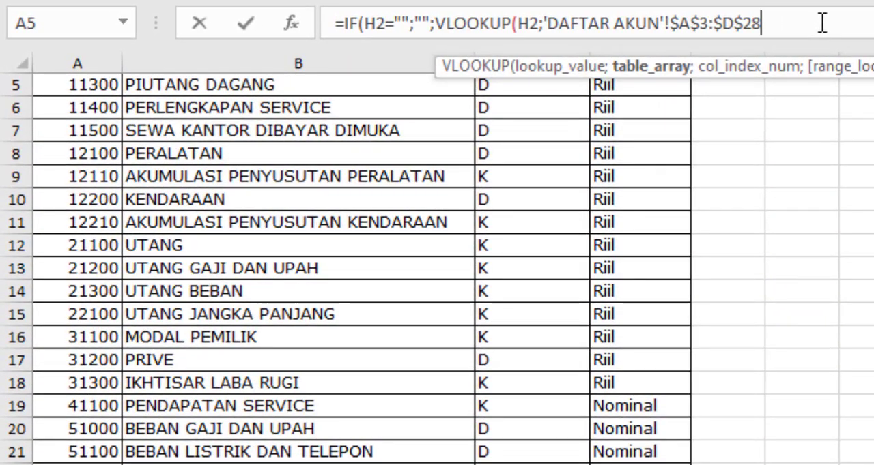
Finish the NAMA AKUN formula in C2 with column index 2 and an exact match (FALSE), closing both functions
type(";")
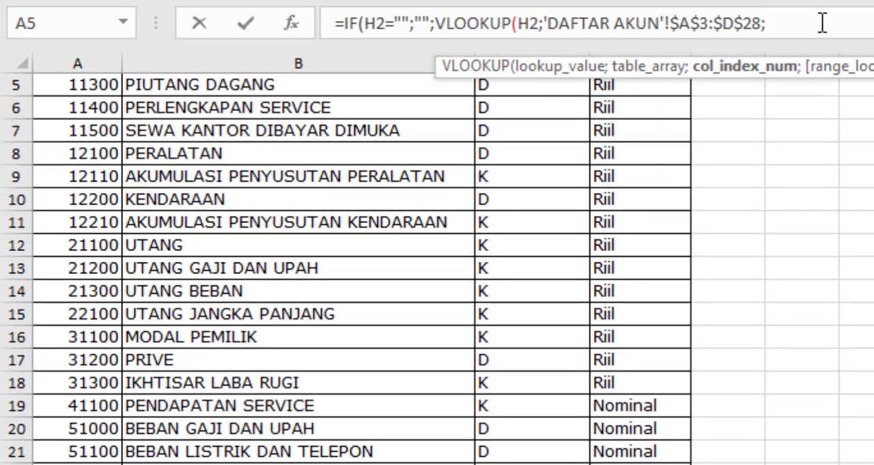
scroll(335, 227, "up", 2)
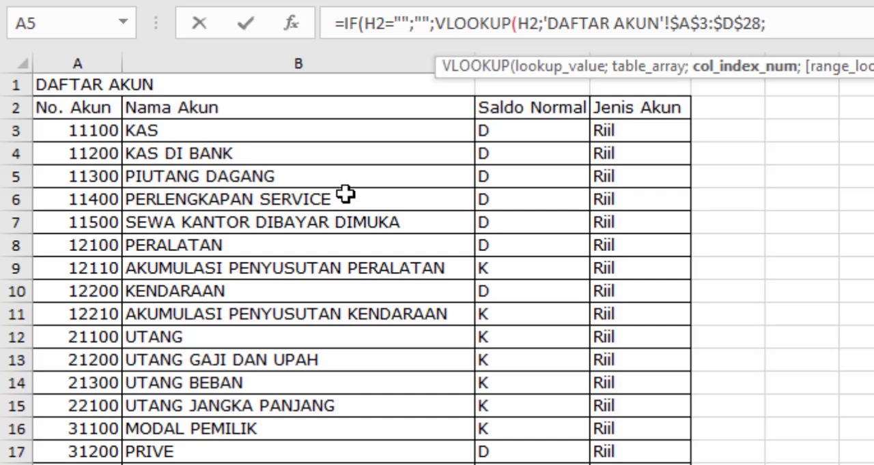
type("2;")
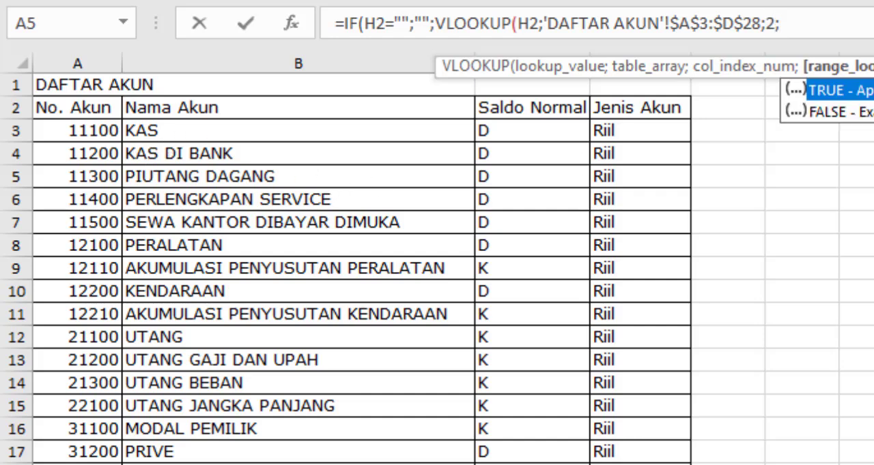
key("Down")
key("Tab")
type("))")
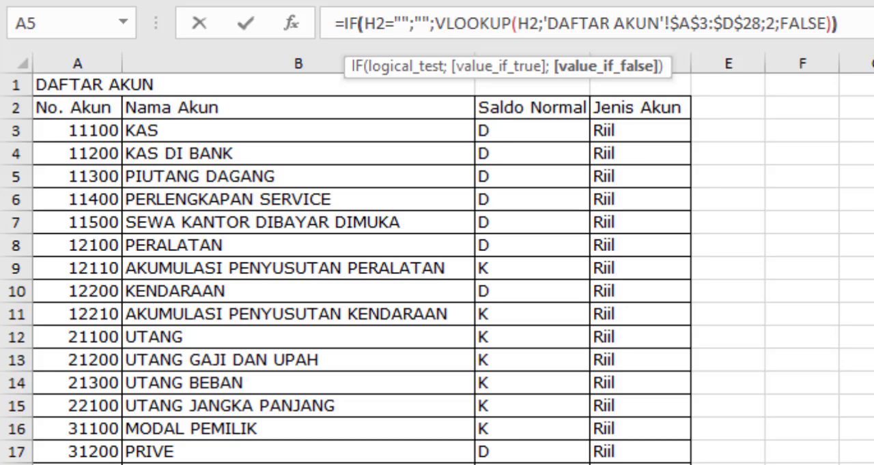
key("Return")
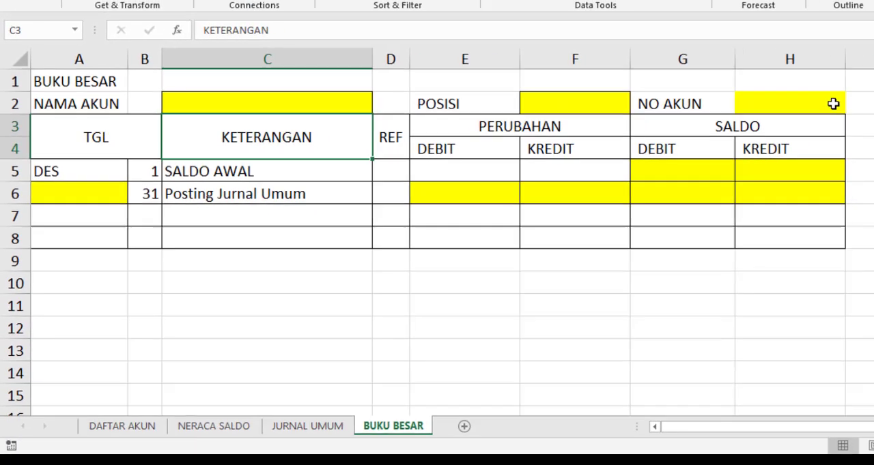
Choose ledger code 11100 from the NO AKUN dropdown in H2 and check the lookup formulas in F2 and C2
left_click(829, 103)
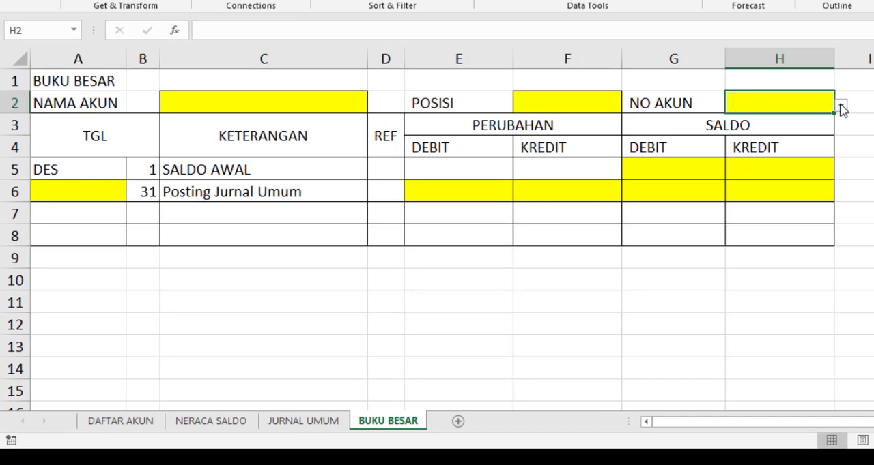
left_click(840, 106)
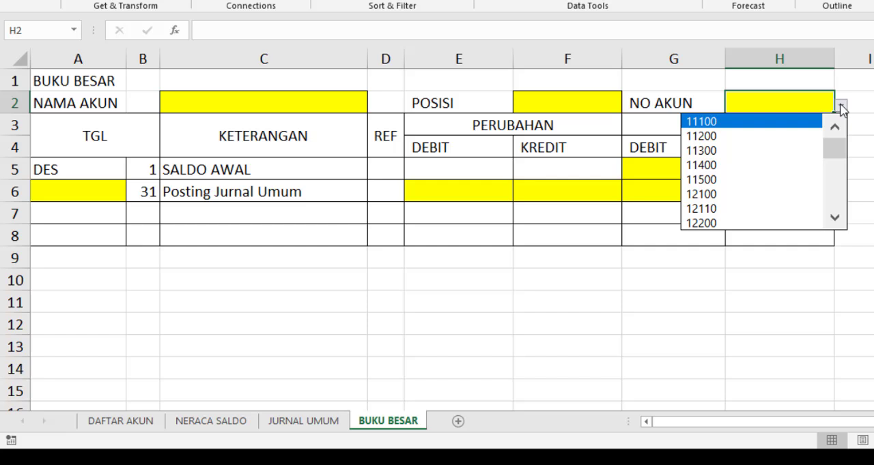
left_click(769, 122)
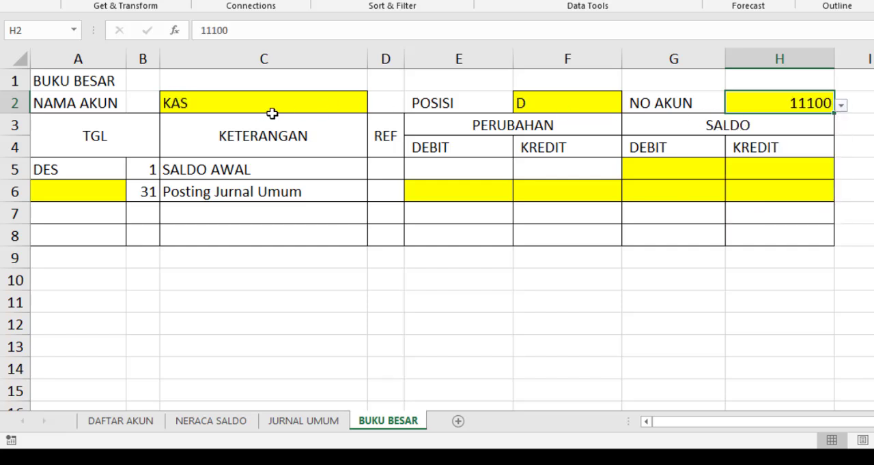
left_click(576, 104)
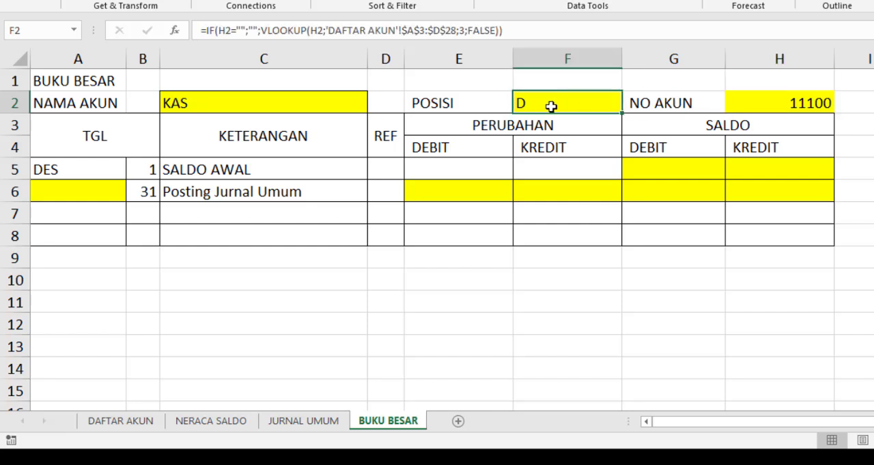
left_click(302, 107)
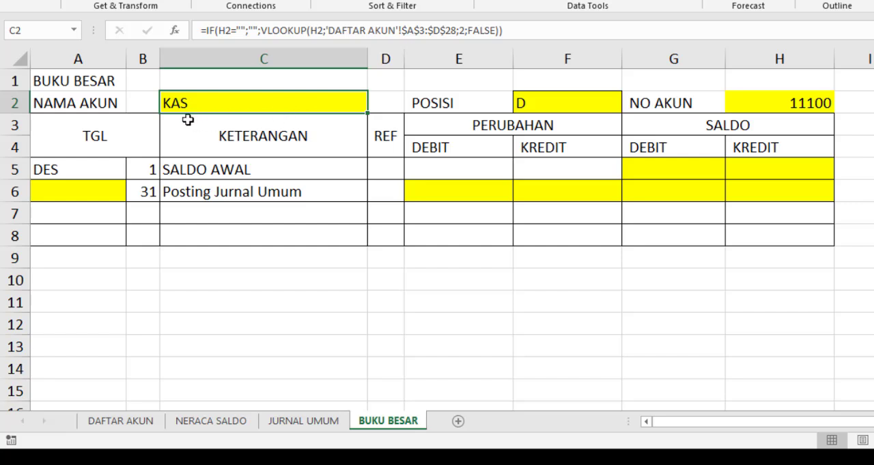
left_click(357, 194)
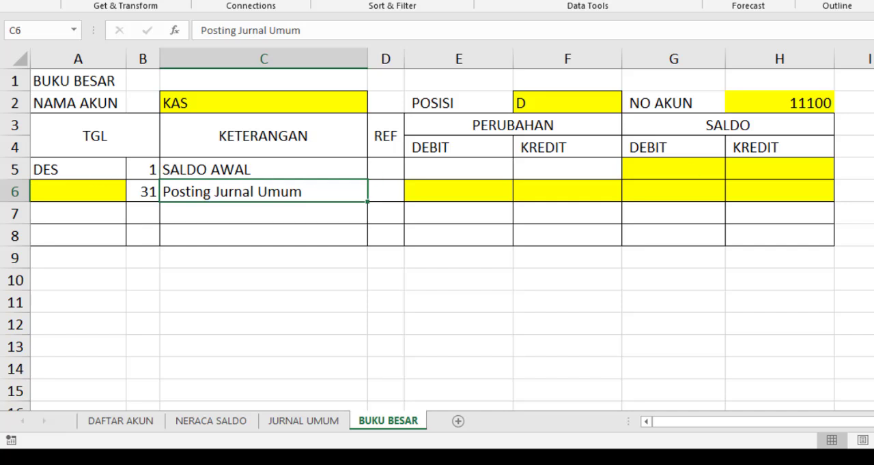
Begin a formula in the opening-balance SALDO DEBIT cell G5 that returns blank when H2 is empty: =IF(H2="";"";
left_click(730, 125)
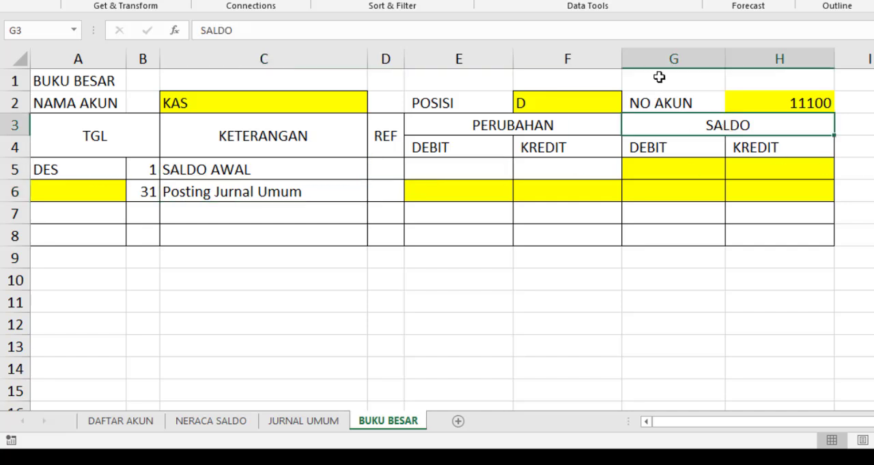
left_click(674, 169)
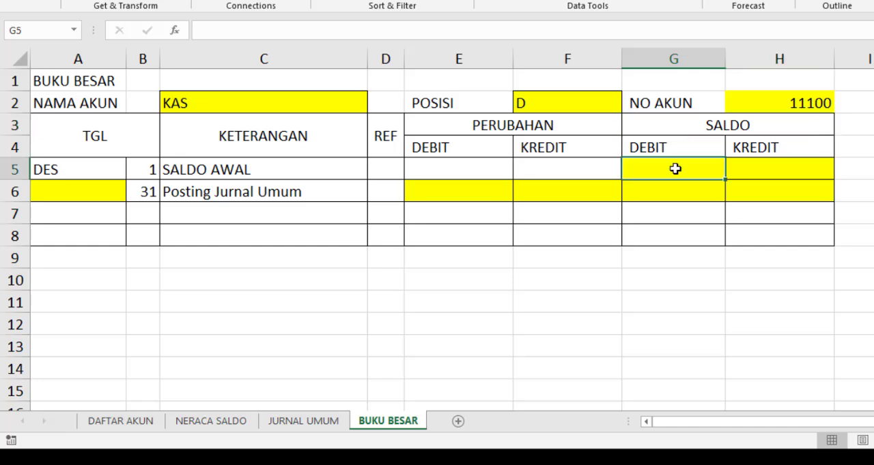
type("=")
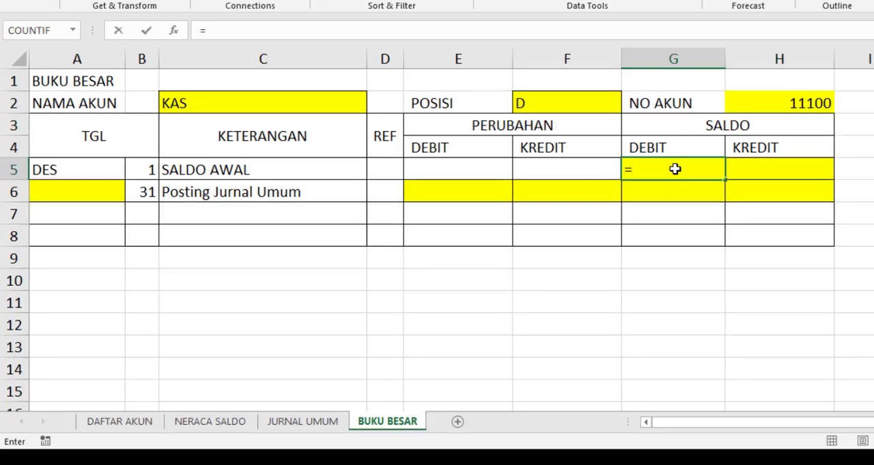
type("IF(")
left_click(789, 105)
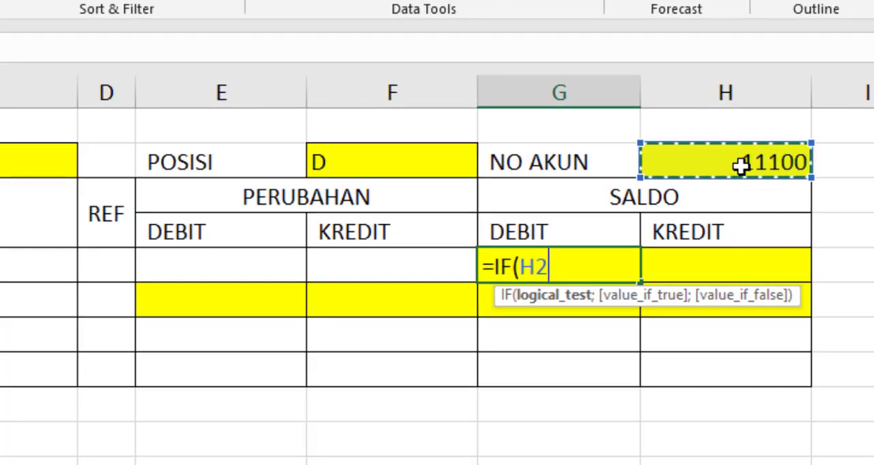
type("=\"\"")
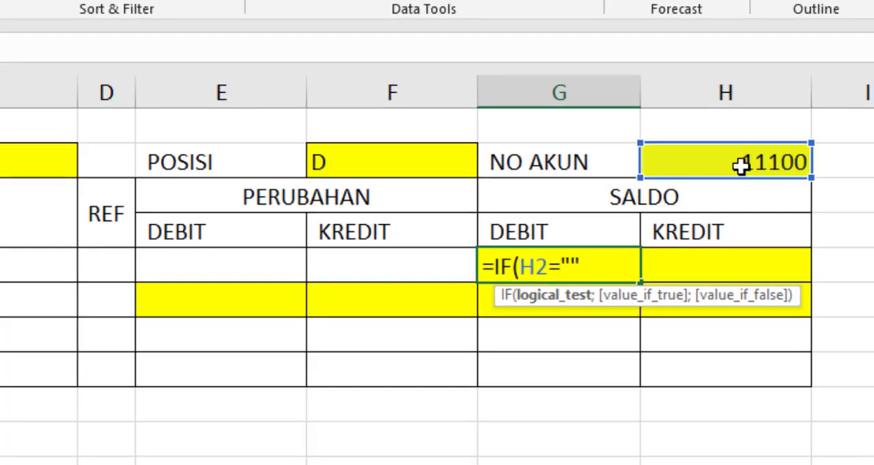
type(";")
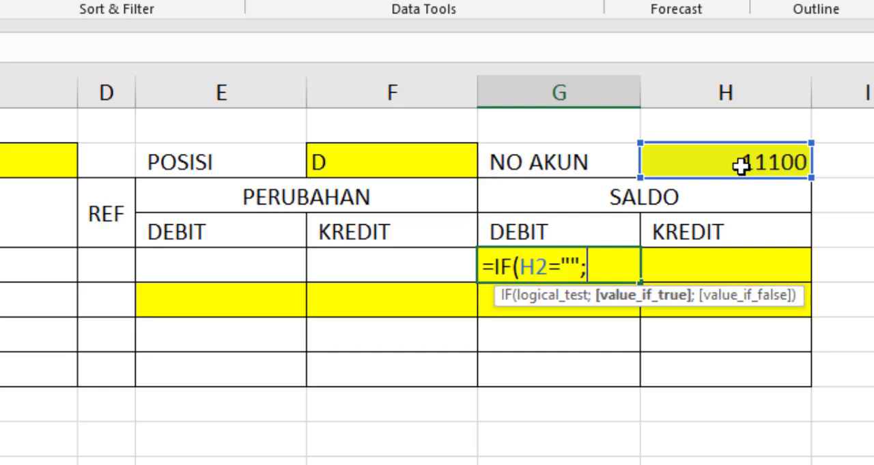
type("\"\";")
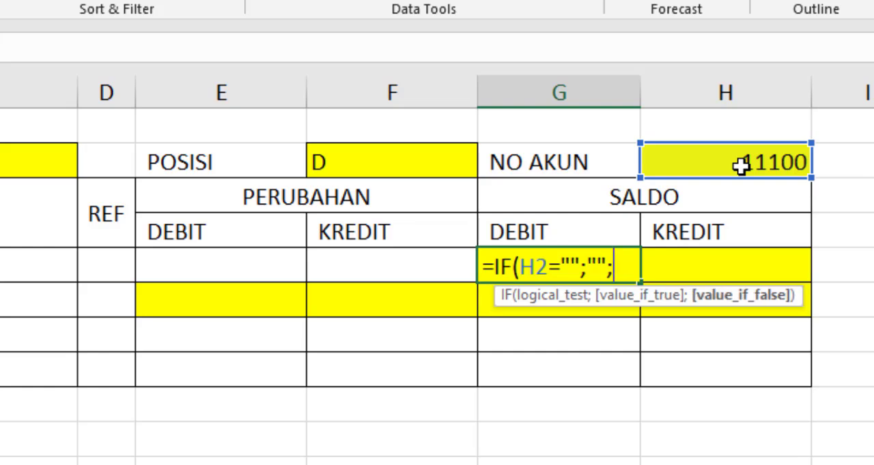
type("V")
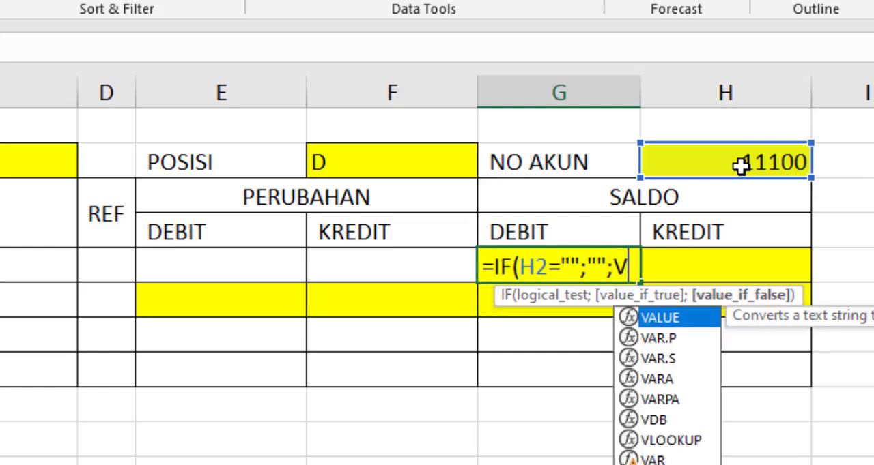
type("LOOKU")
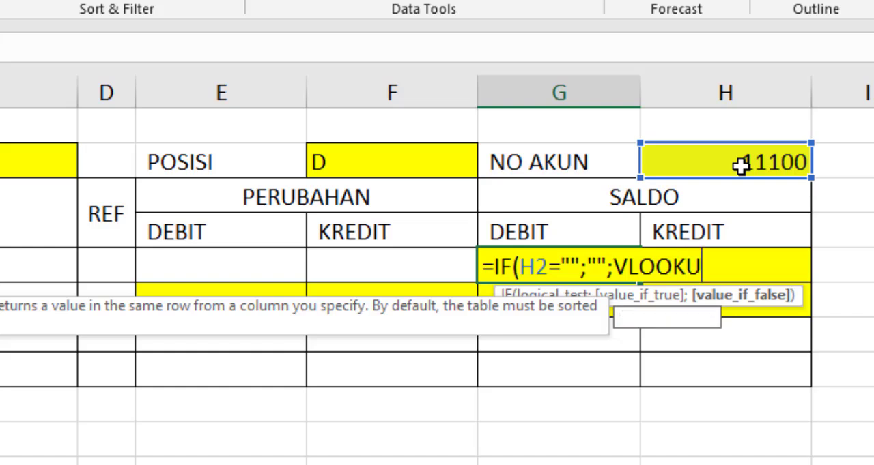
type("P(")
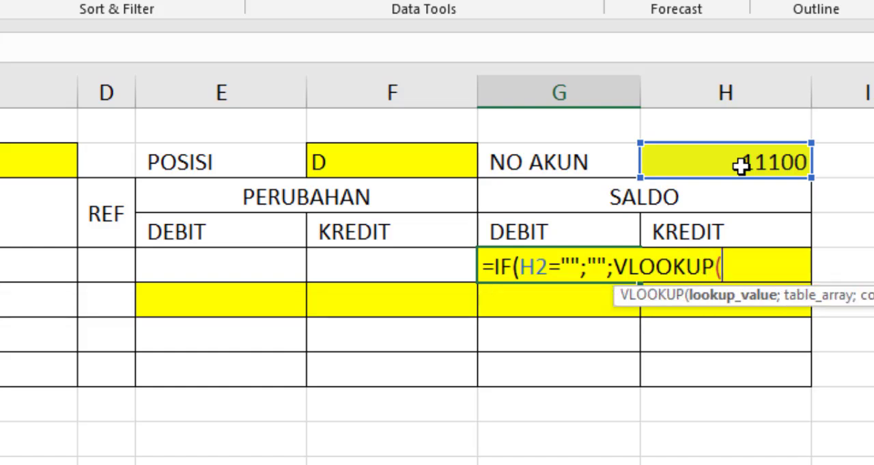
Add a VLOOKUP as G5's value if false, with the account number in H2 as the lookup value
left_click(751, 167)
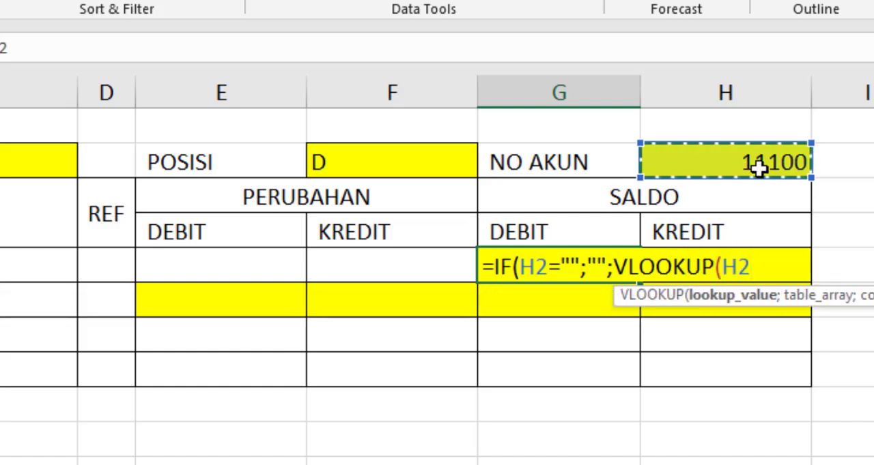
type(";")
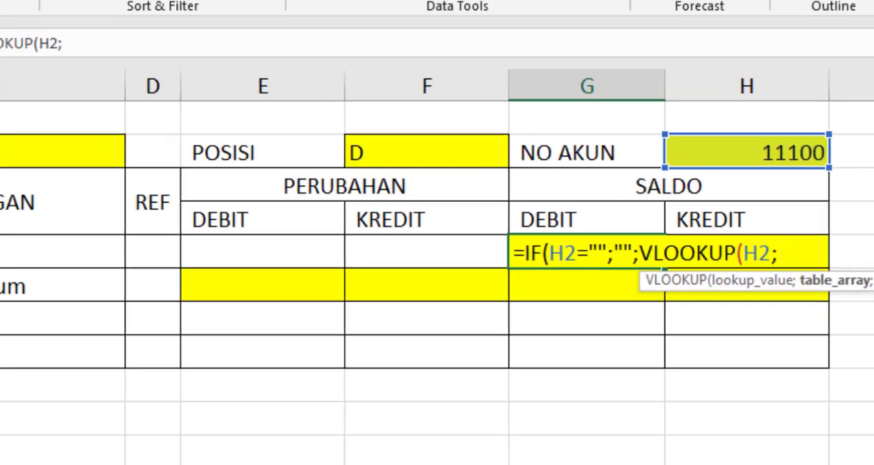
Set the table array of G5's VLOOKUP to the absolute range 'NERACA SALDO'!$A$4:$D$29
left_click(237, 453)
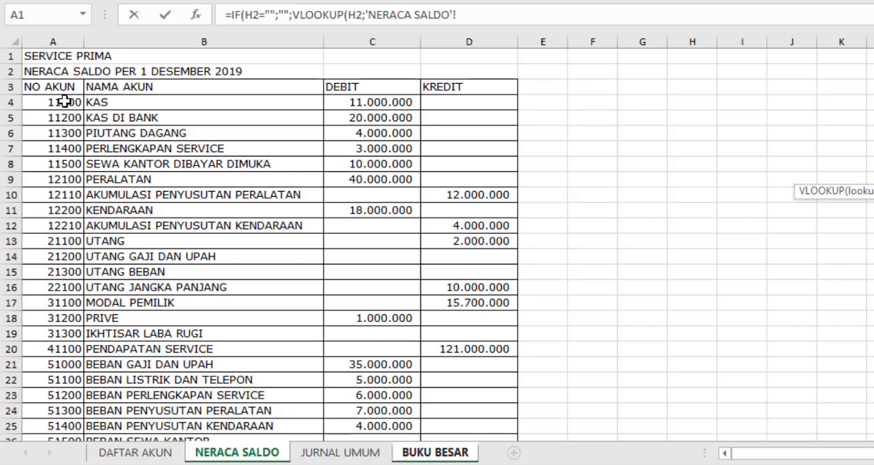
left_click(64, 101)
scroll(405, 296, "down", 1)
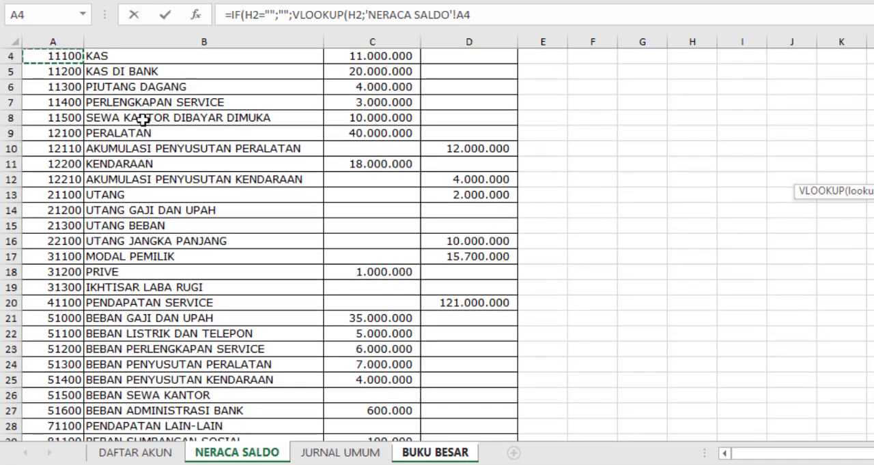
scroll(109, 109, "up", 1)
left_click_drag(72, 103, 458, 397)
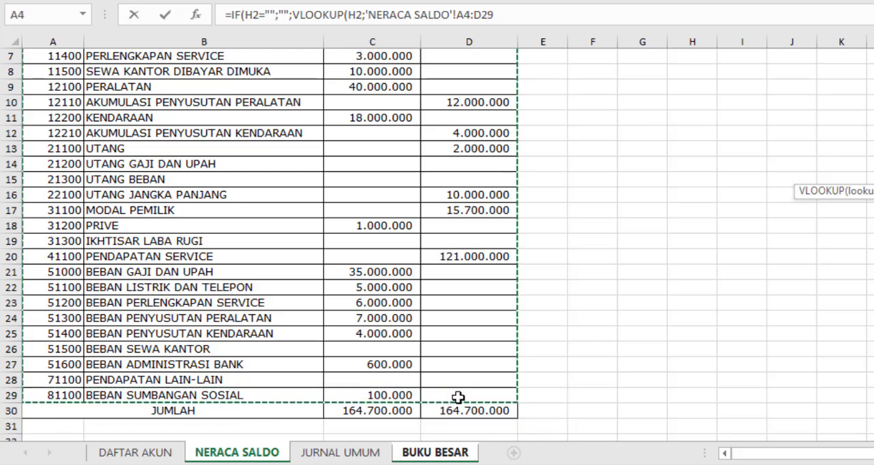
key("F4")
type(";")
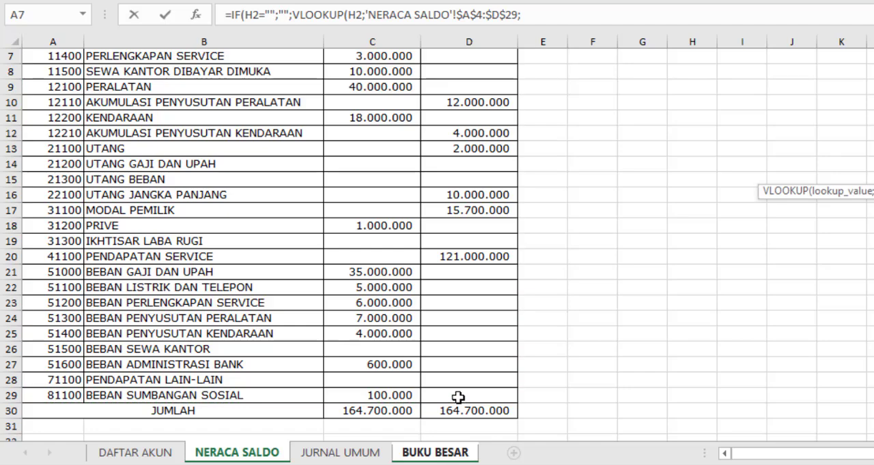
Finish the G5 formula with column index 3 and an exact match (FALSE), closing both functions
scroll(401, 352, "up", 2)
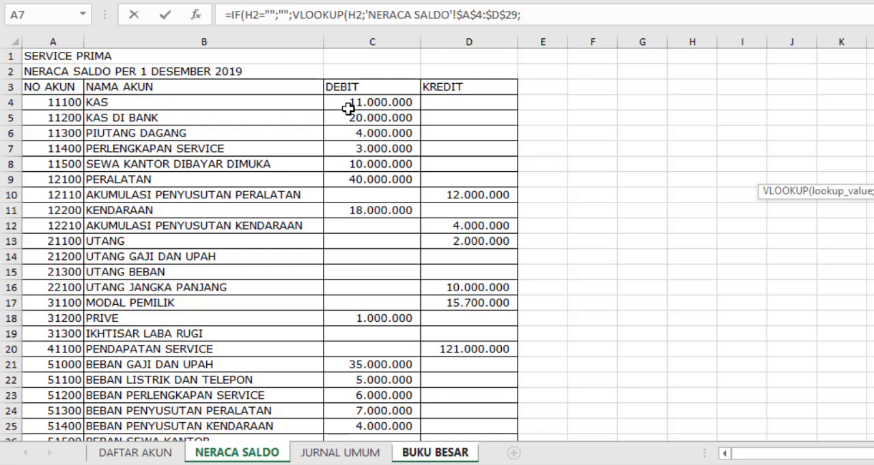
type("3")
type(";")
type("FALSE")
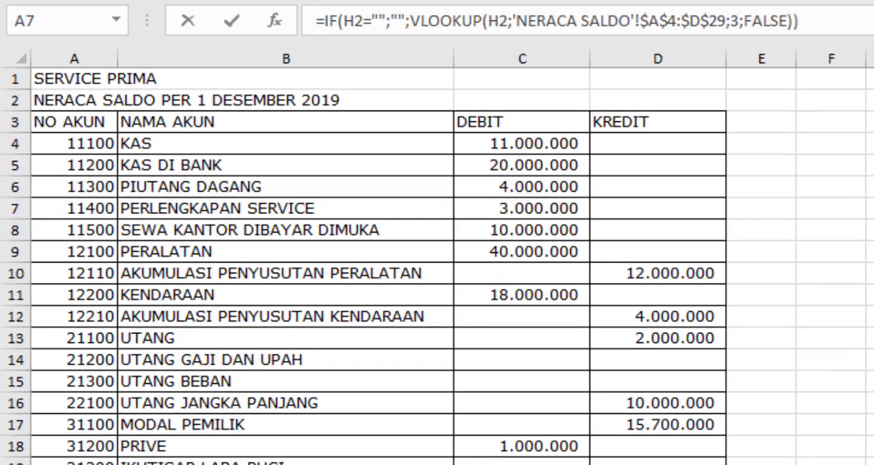
key("Return")
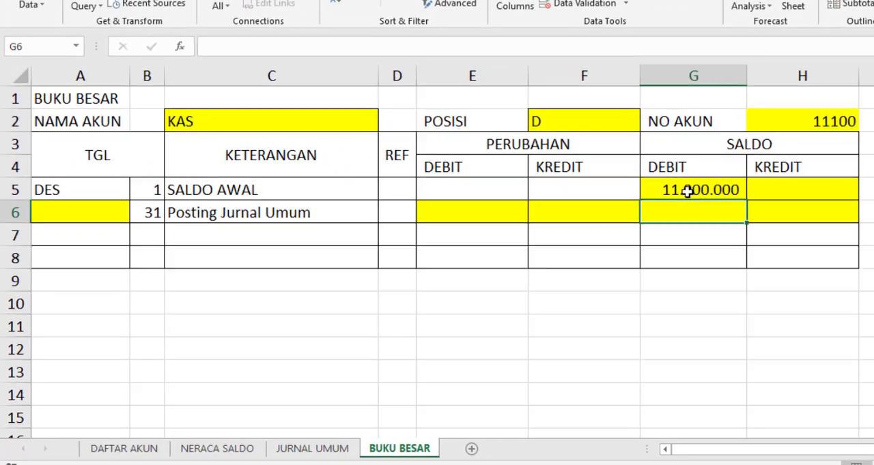
Compare the opening debit balance in G5 with the KAS debit amount on the NERACA SALDO sheet
left_click(680, 190)
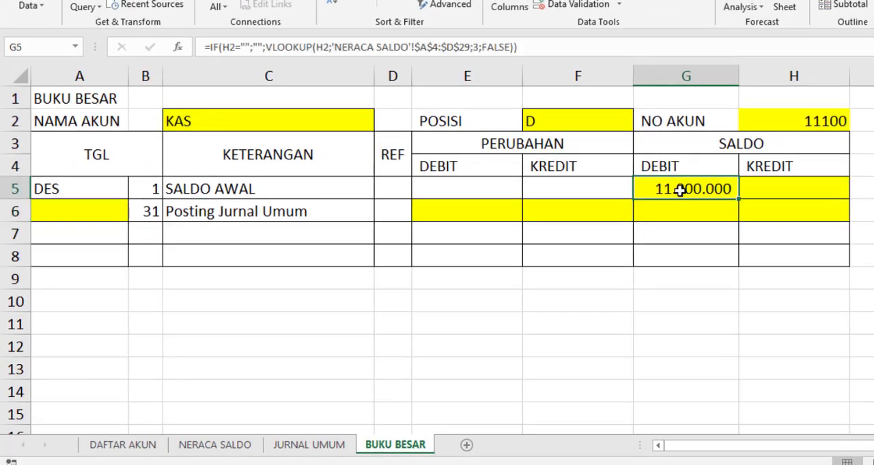
left_click(214, 445)
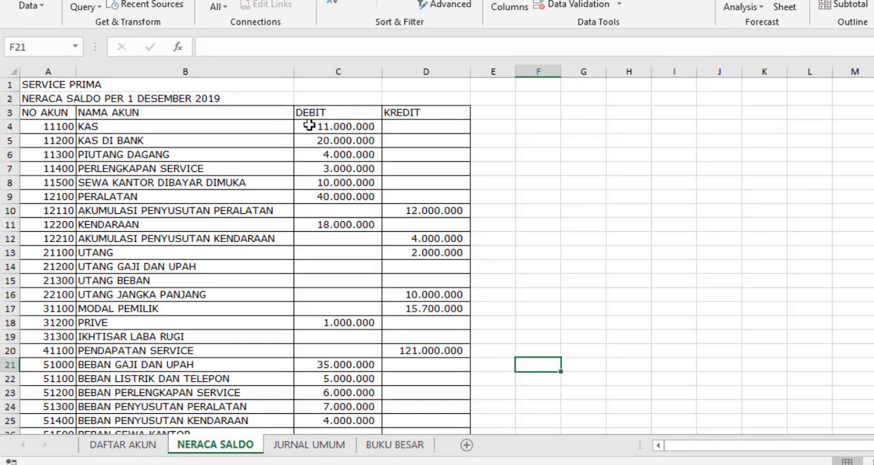
left_click(385, 445)
Begin a formula in the opening-balance SALDO KREDIT cell H5 that returns blank when H2 is empty: =IF(H2="";"";
left_click(778, 187)
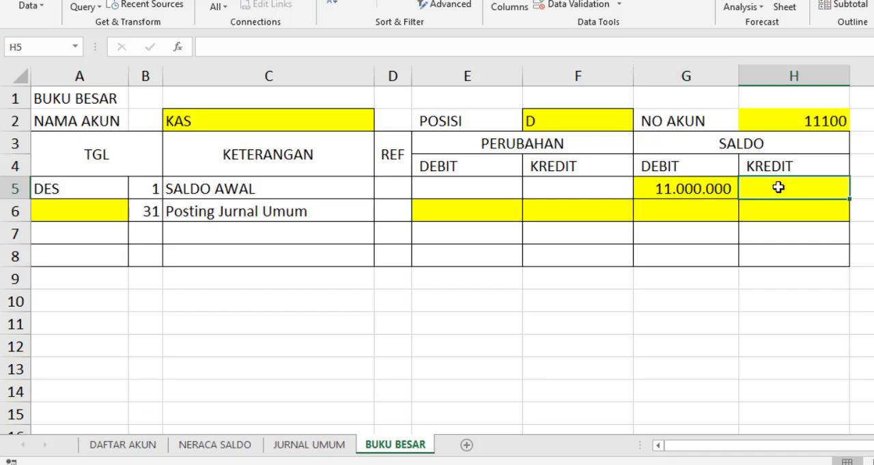
type("=IF(")
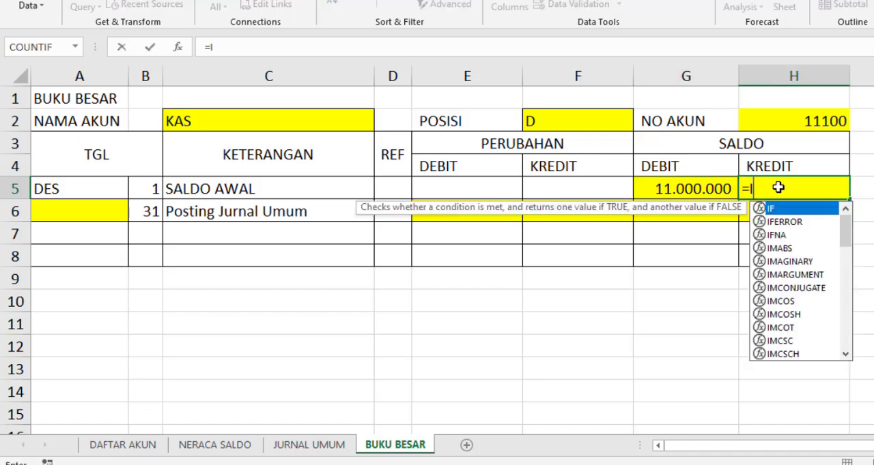
left_click(812, 121)
type("=")
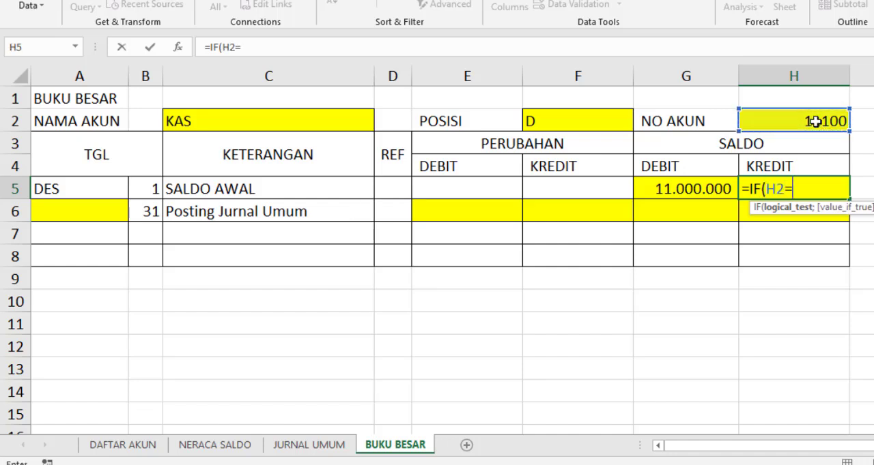
type("\"\";")
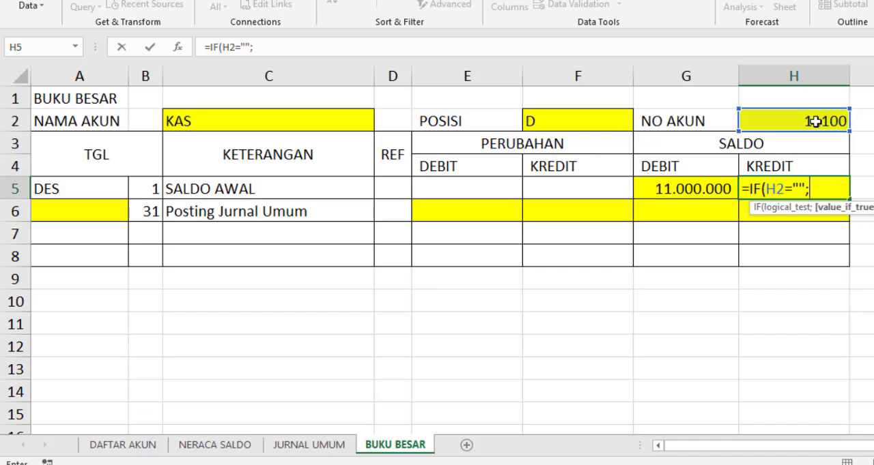
type("\"\";")
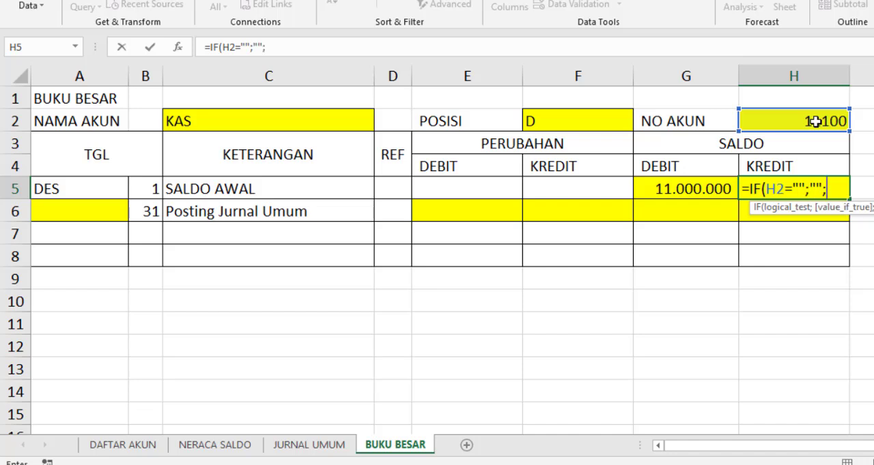
type("VL")
Add a VLOOKUP as H5's value if false, with the account number in H2 as the lookup value
key("Tab")
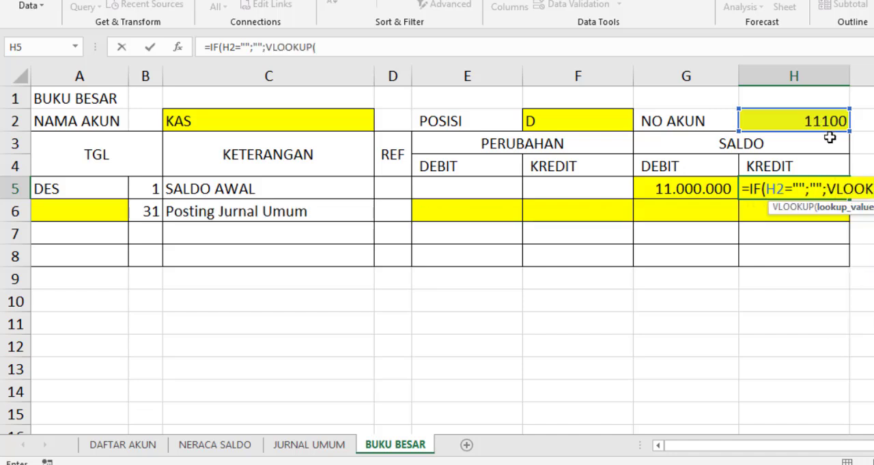
left_click(826, 121)
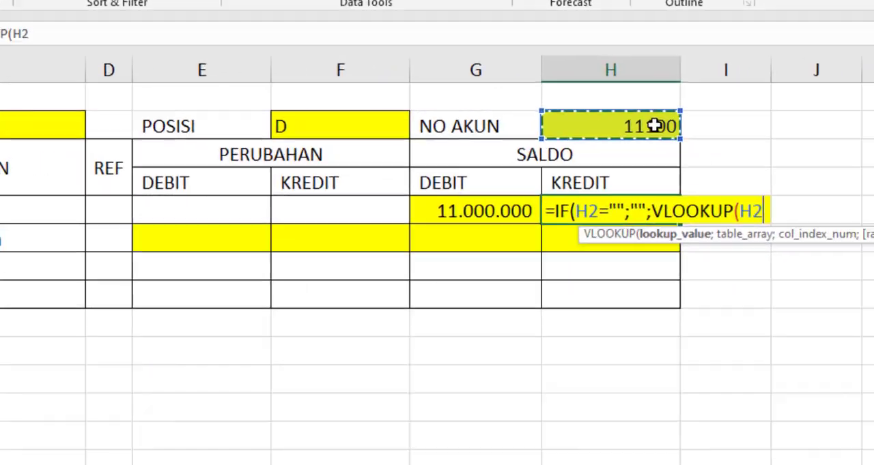
type(";")
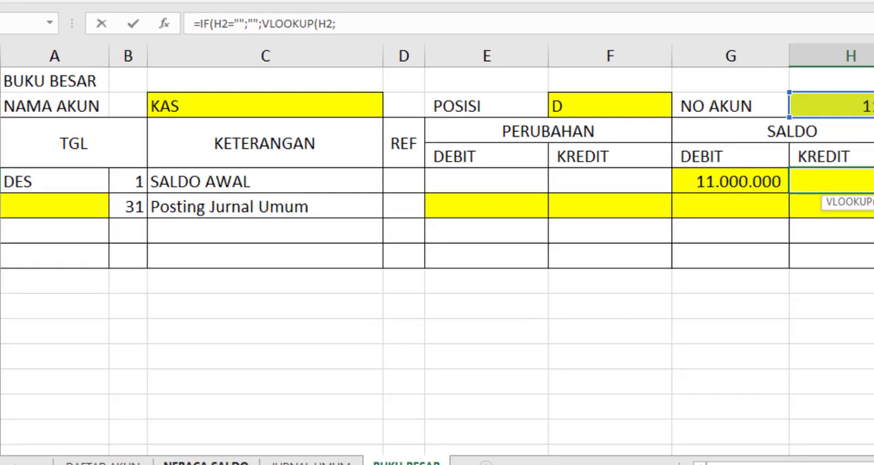
Set the table array of H5's VLOOKUP to the absolute range 'NERACA SALDO'!$A$4:$D$29
left_click(262, 454)
left_click(94, 109)
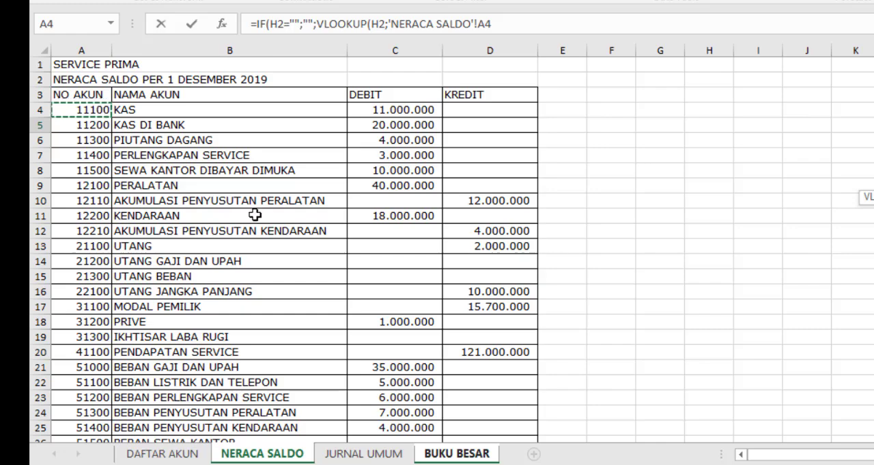
scroll(350, 251, "down", 3)
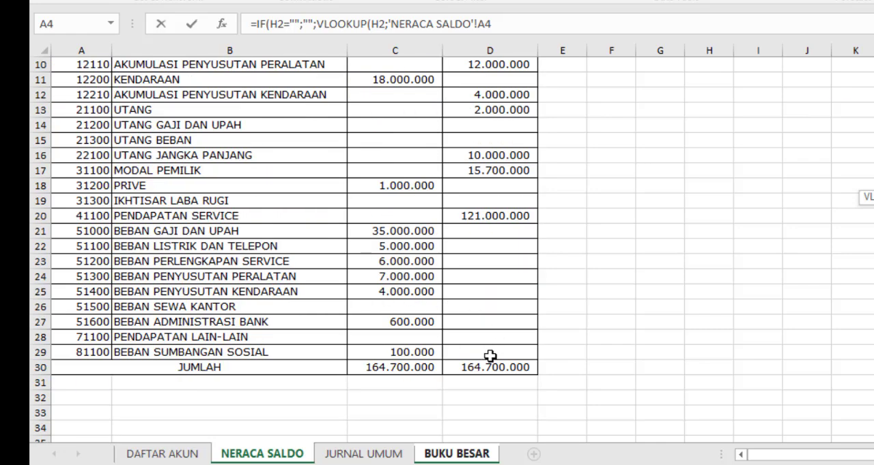
left_click(490, 355, "shift")
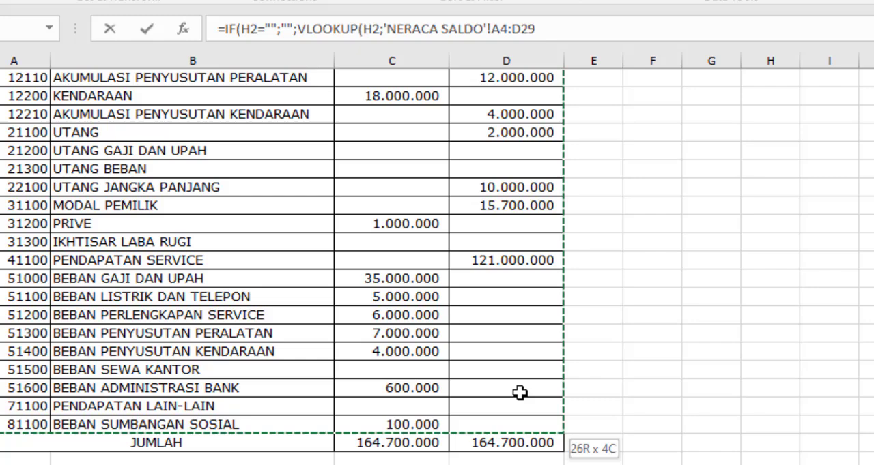
key("F4")
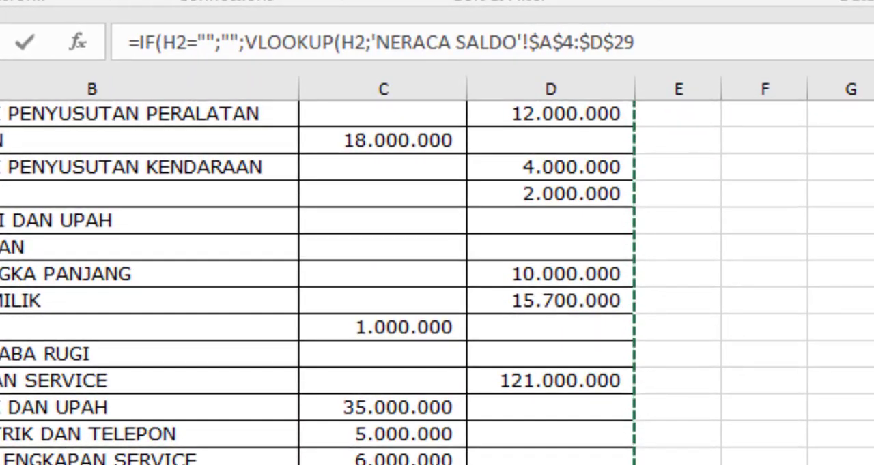
type(";")
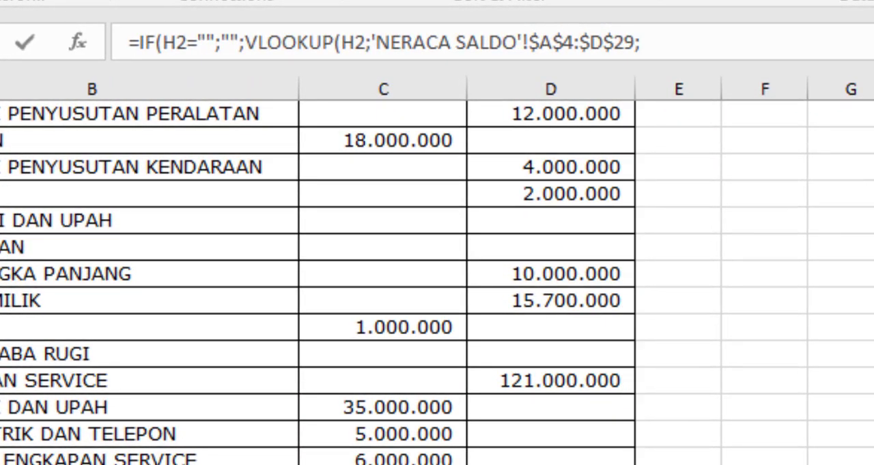
type("4")
Complete H5's VLOOKUP with column index 4 and exact match FALSE, then enter the formula
scroll(550, 298, "up", 2)
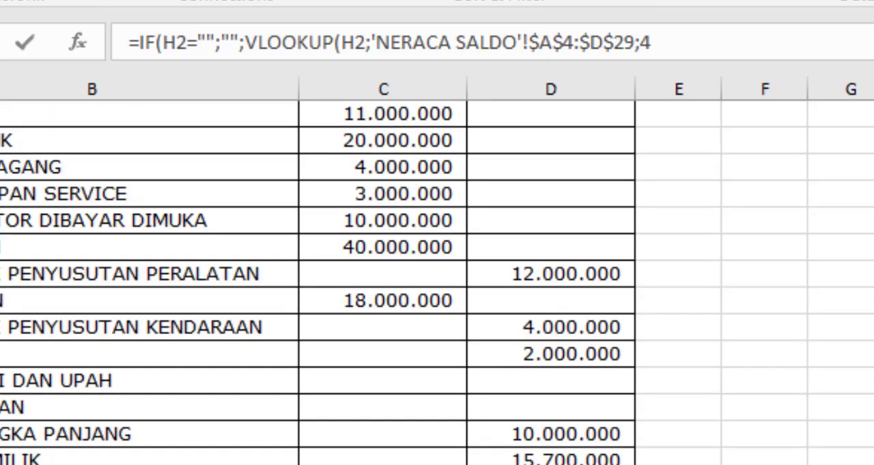
scroll(546, 211, "up", 1)
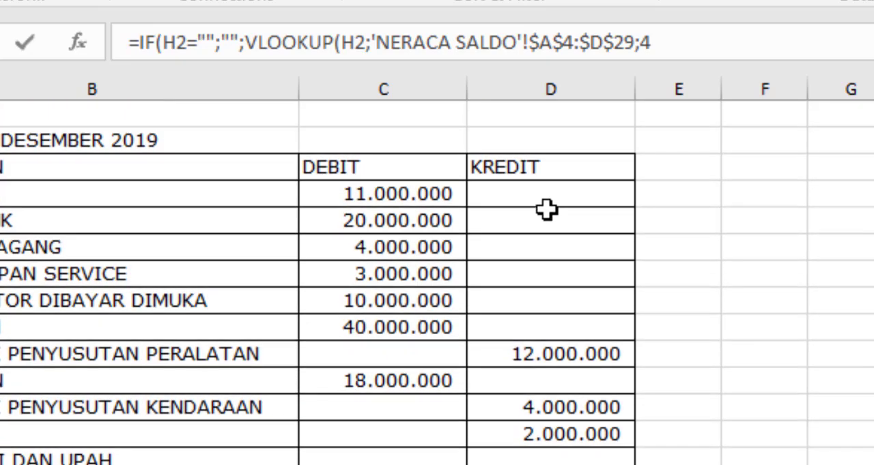
type(";")
key("Down")
key("Tab")
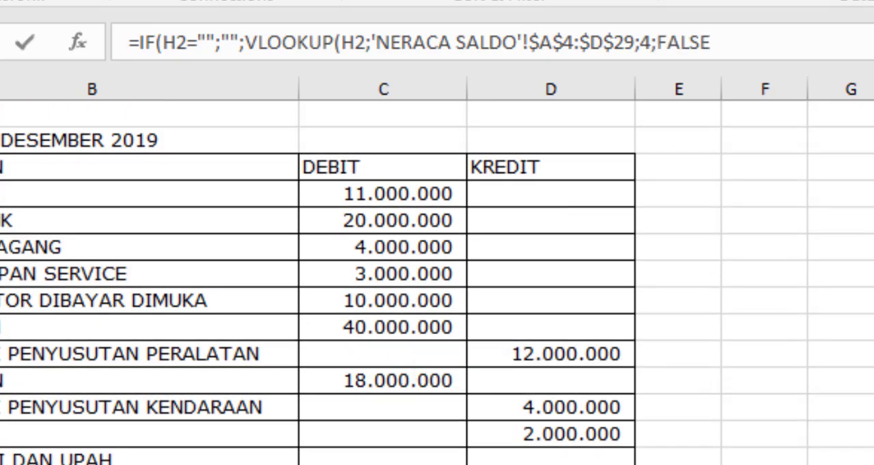
key("Return")
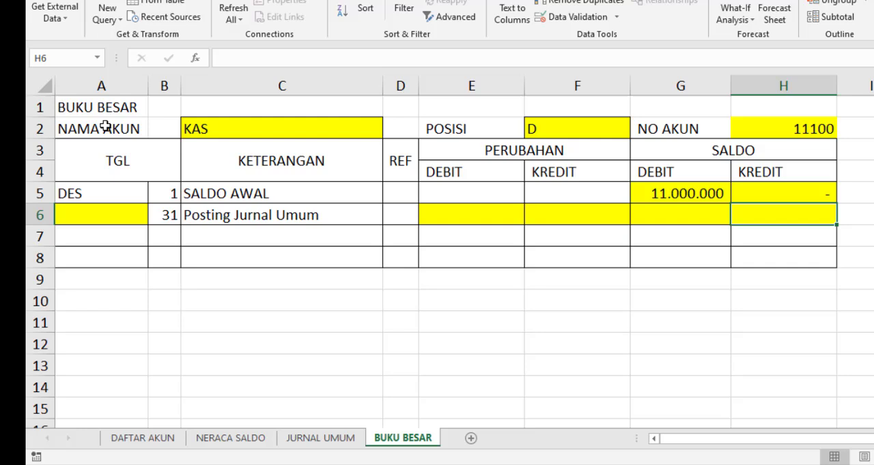
Link cell A6 in the Posting Jurnal Umum row to the account number with =H2
left_click(109, 212)
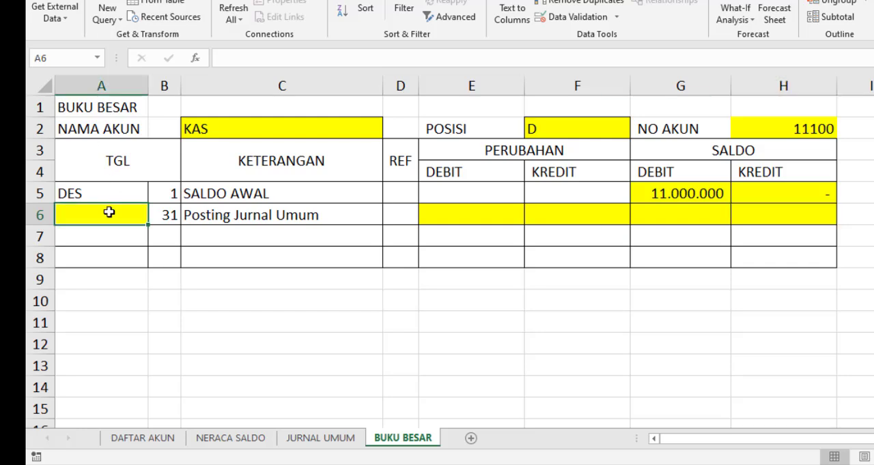
type("=")
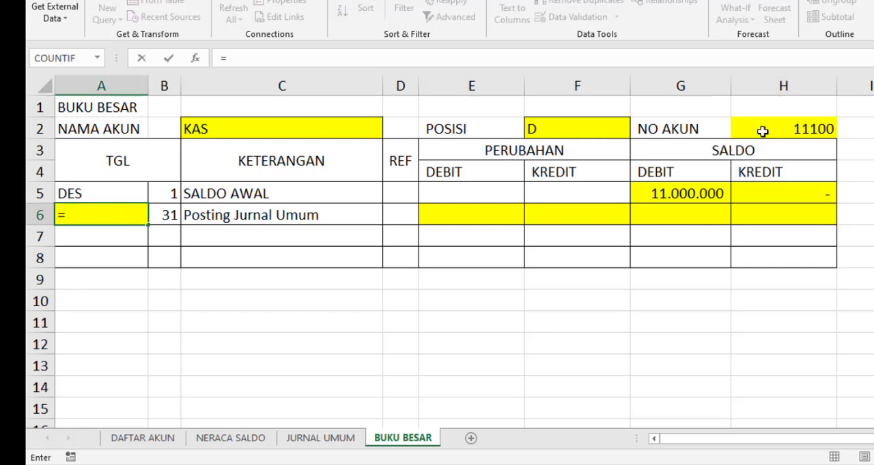
left_click(787, 129)
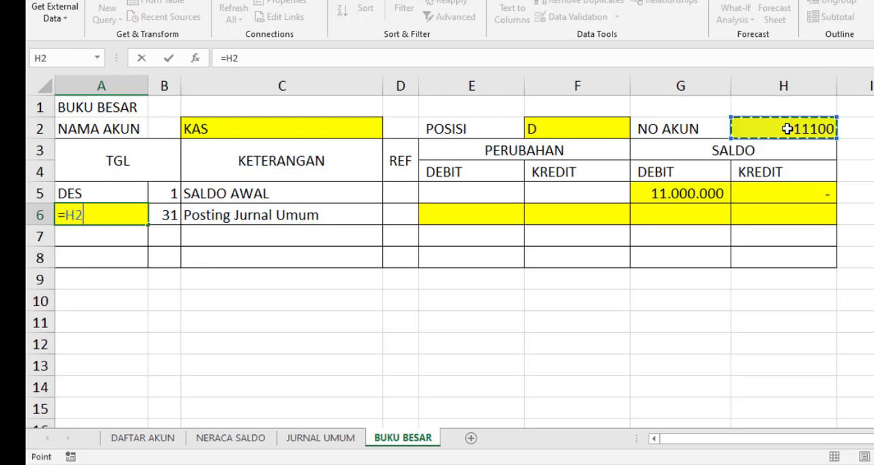
key("Return")
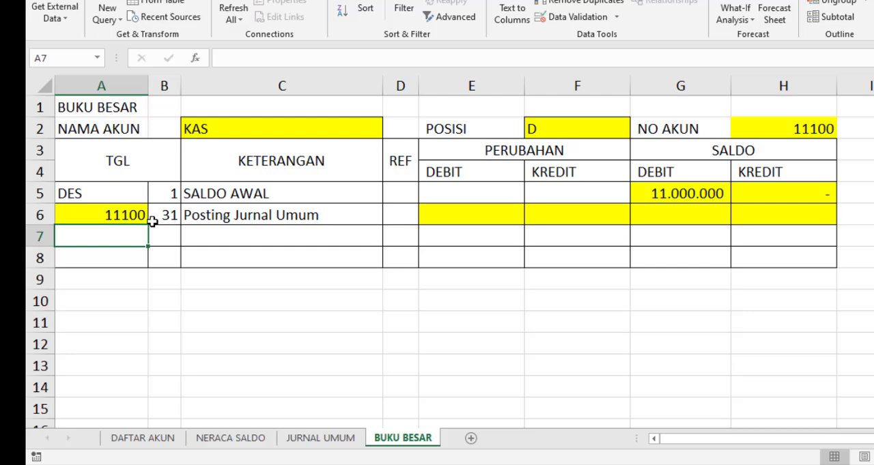
left_click(475, 215)
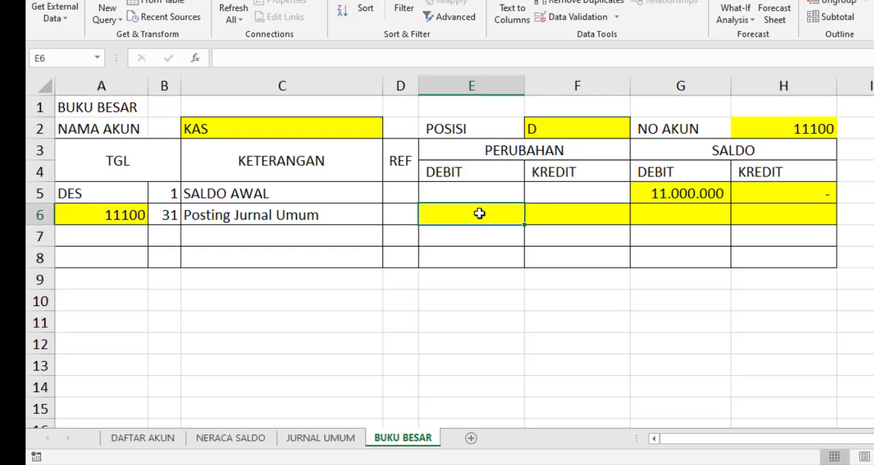
left_click(321, 216)
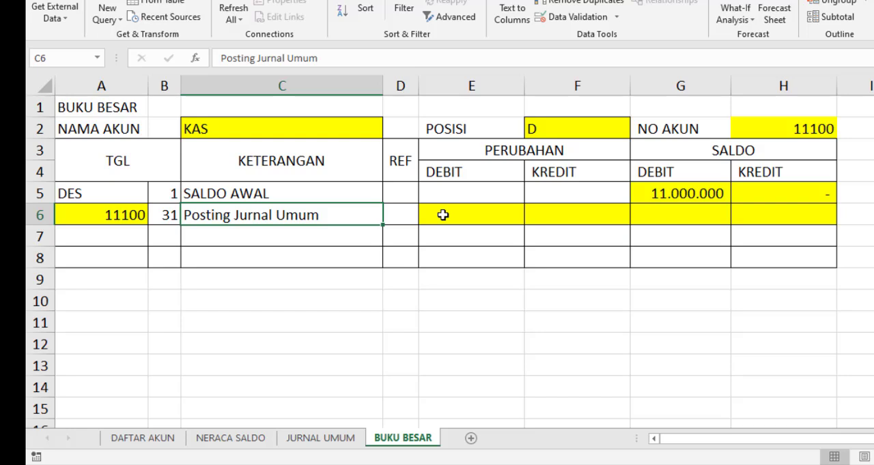
left_click(466, 214)
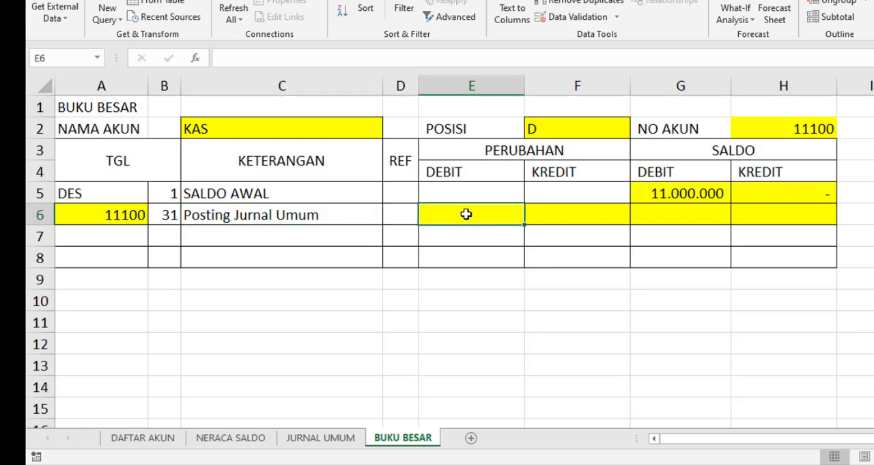
left_click(584, 212)
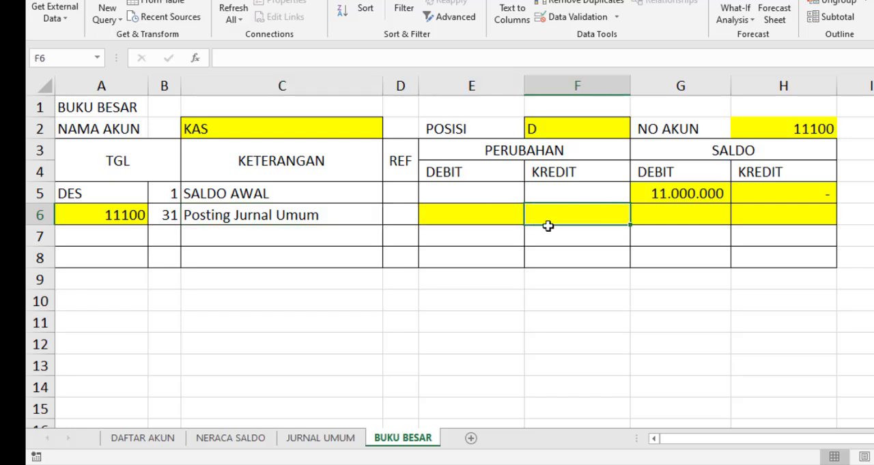
Begin a formula in the PERUBAHAN DEBIT cell E6 that returns blank when H2 is empty: =IF(H2="";"";
left_click(503, 215)
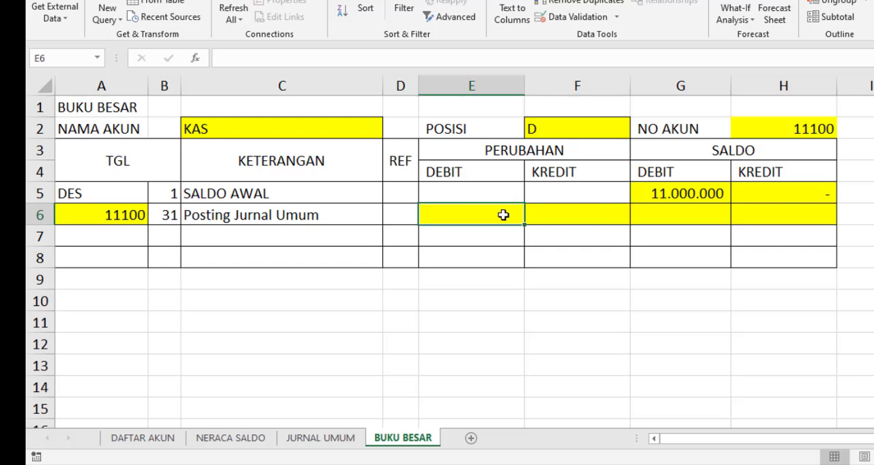
type("=")
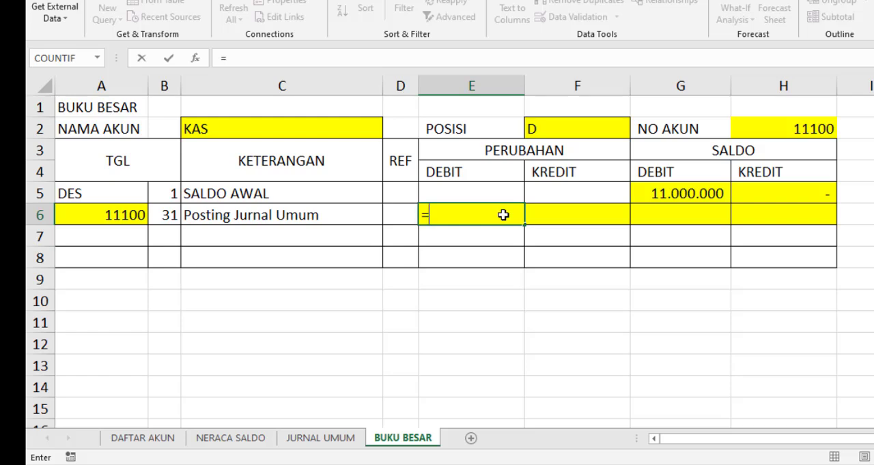
type("IF(")
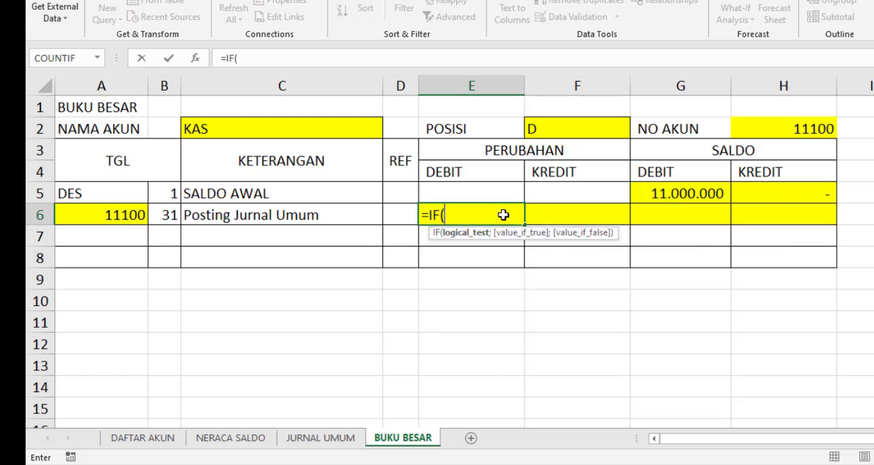
left_click(785, 128)
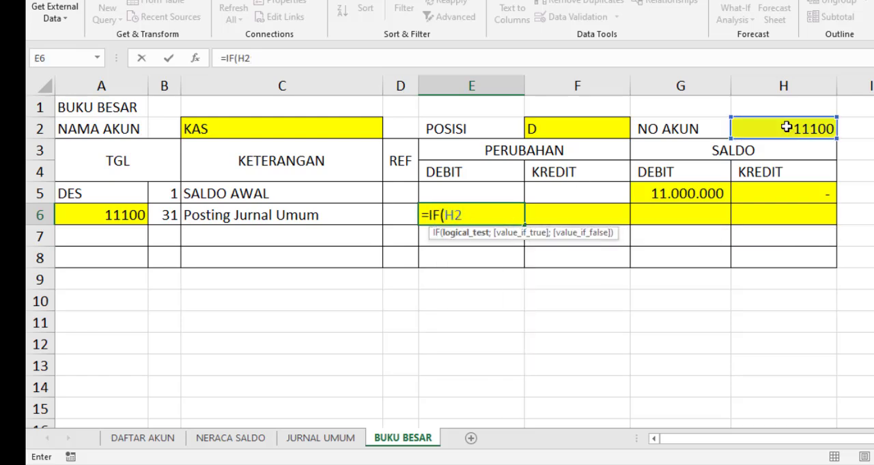
type("=\"\";")
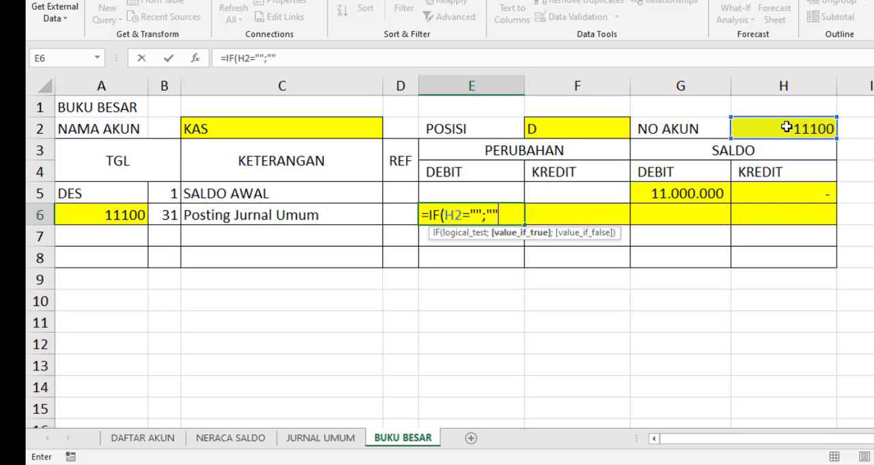
type("\"\";")
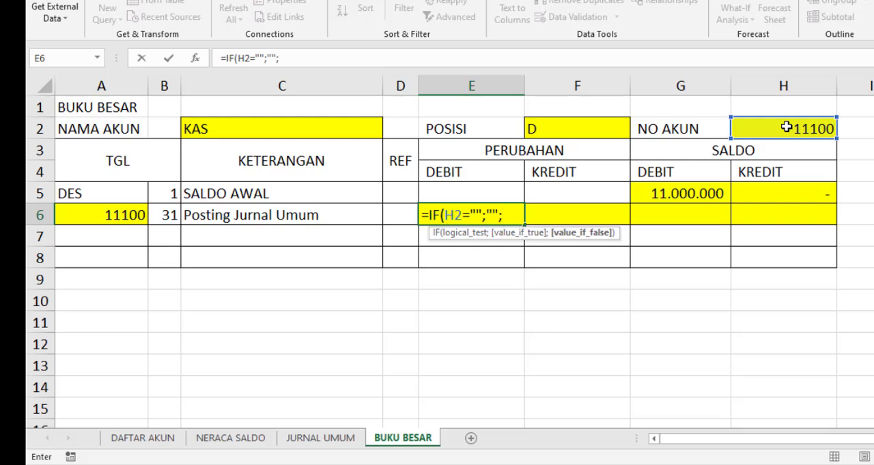
type("SUMIF(")
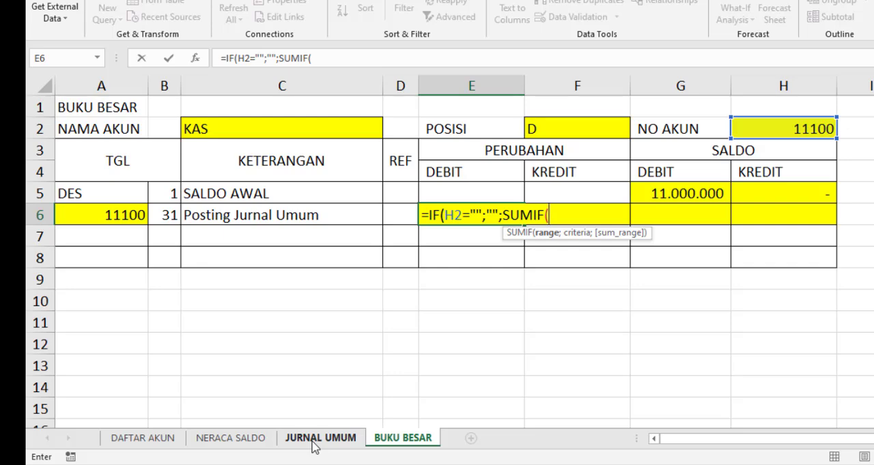
Add a SUMIF as E6's value if false, with the absolute range 'JURNAL UMUM'!$D$5:$G$26
left_click(315, 440)
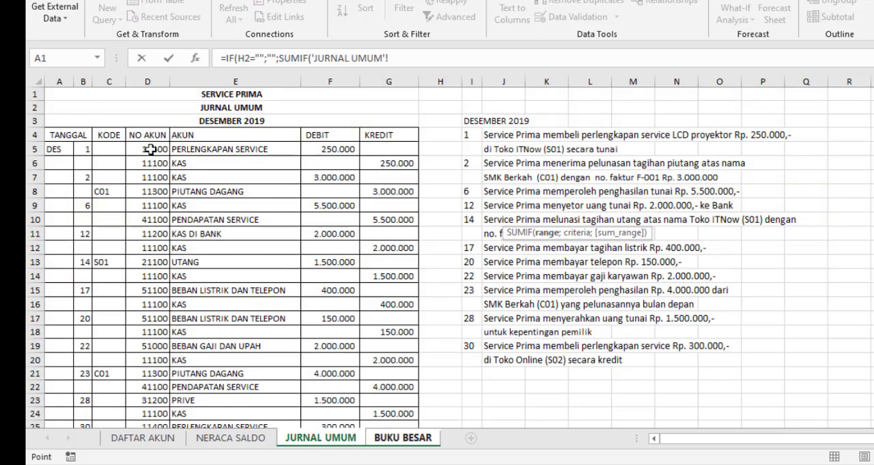
left_click(150, 148)
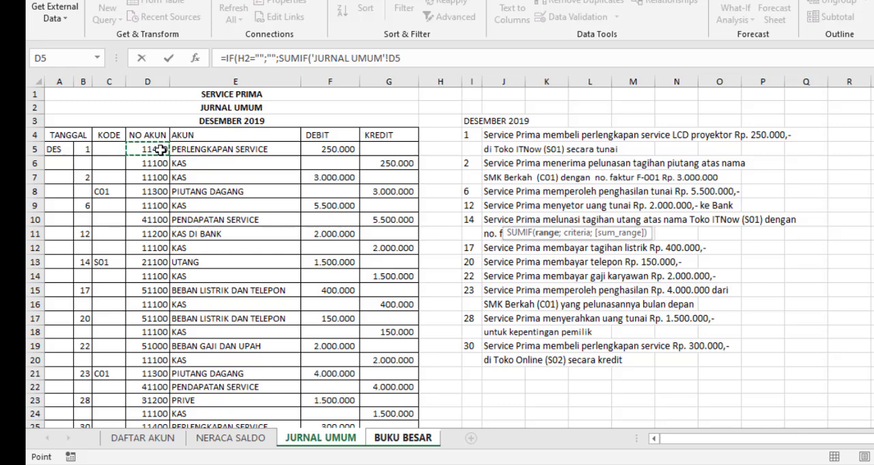
left_click_drag(159, 150, 389, 382)
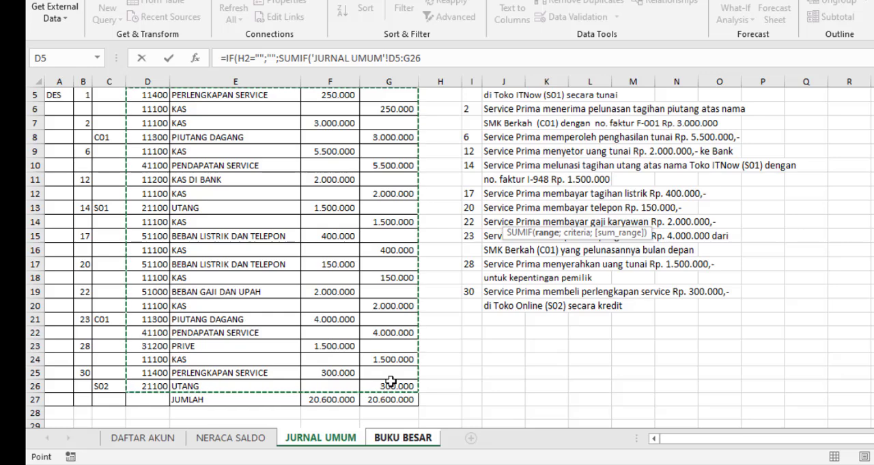
key("F4")
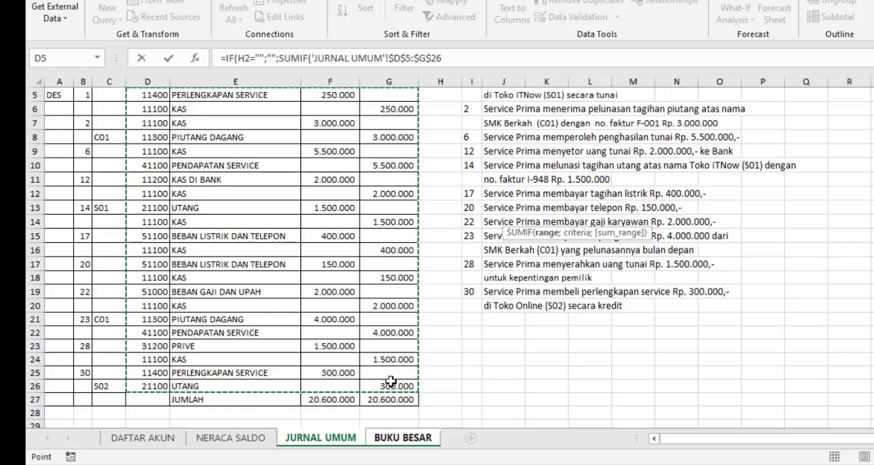
type(";")
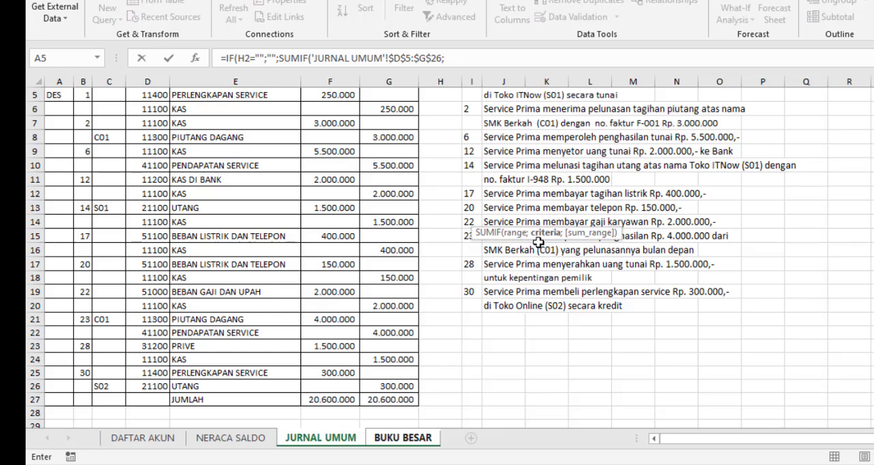
Set the criteria of E6's SUMIF to the account number cell 'BUKU BESAR'!H2
left_click(409, 438)
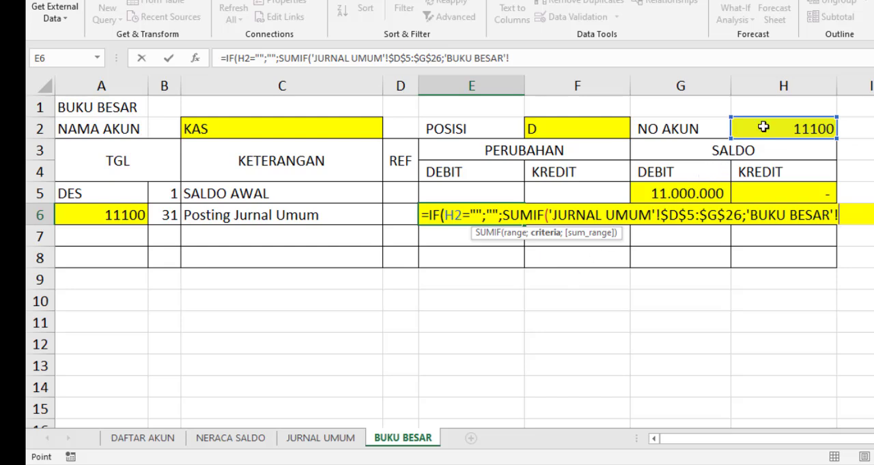
left_click(763, 127)
type(";")
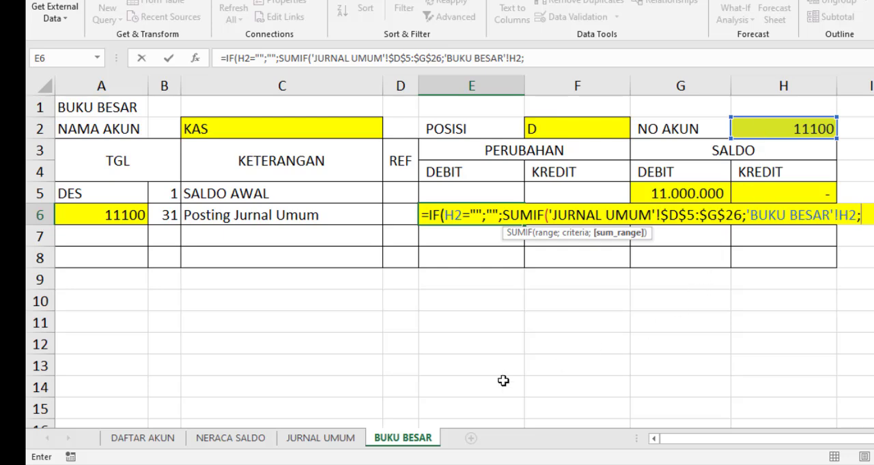
Set the SUMIF's sum range to the absolute debit column 'JURNAL UMUM'!$F$5:$F$26, close both functions and enter E6's formula
left_click(310, 444)
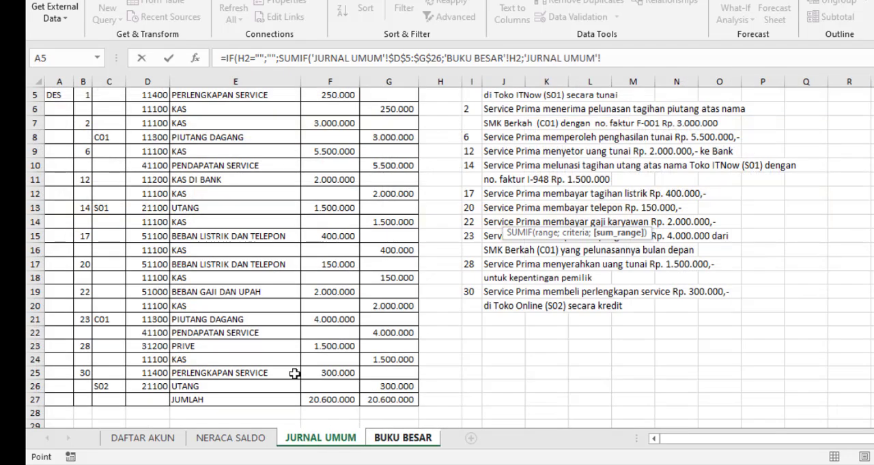
scroll(281, 303, "up", 2)
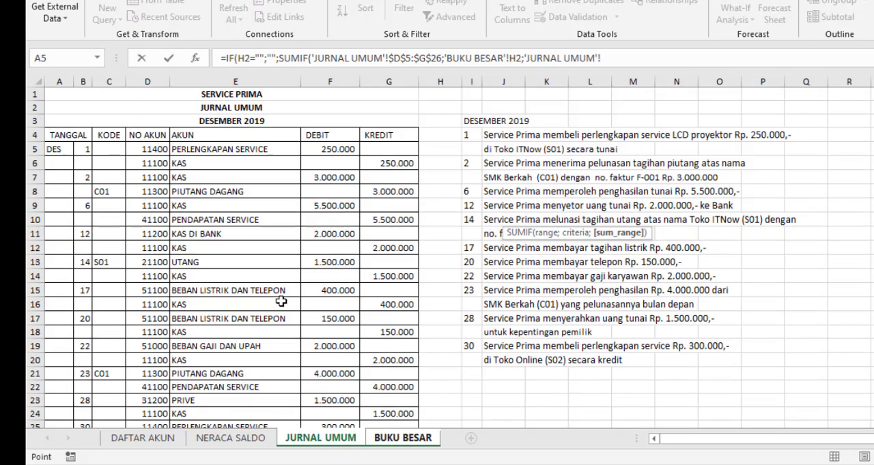
left_click(331, 148)
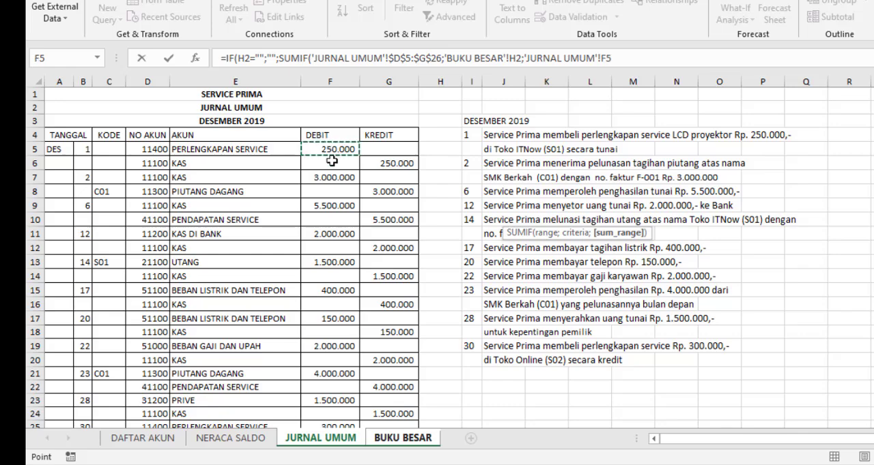
left_click_drag(340, 153, 328, 389)
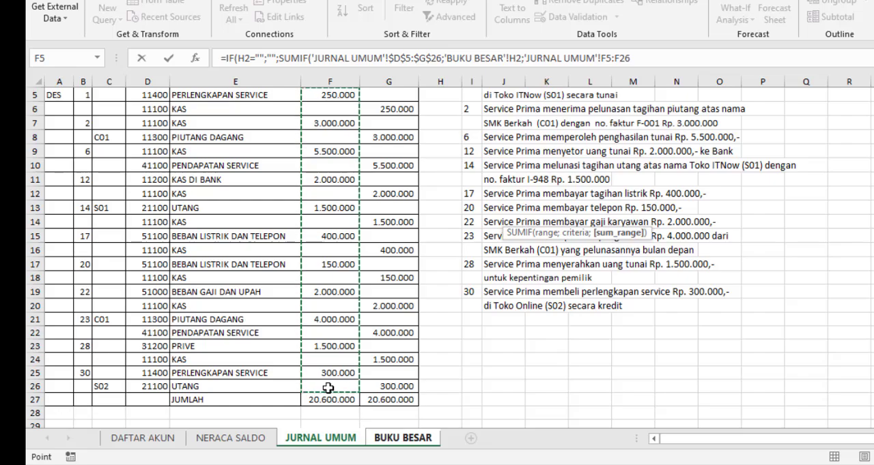
key("F4")
type(")")
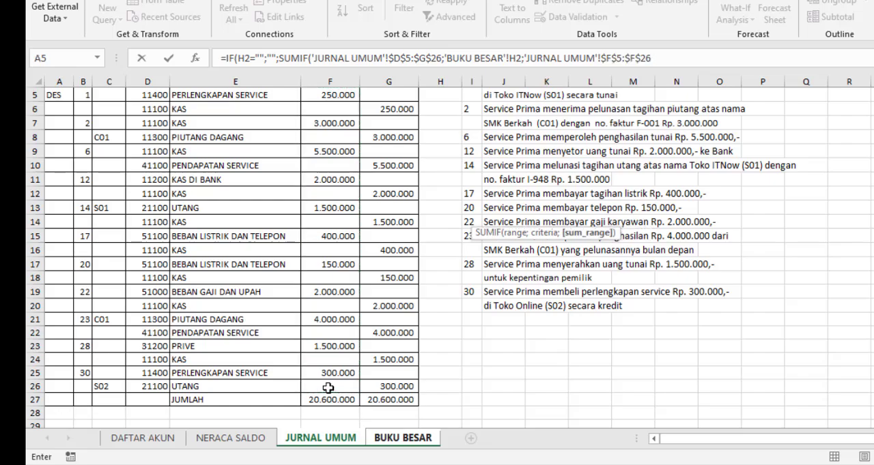
type(")")
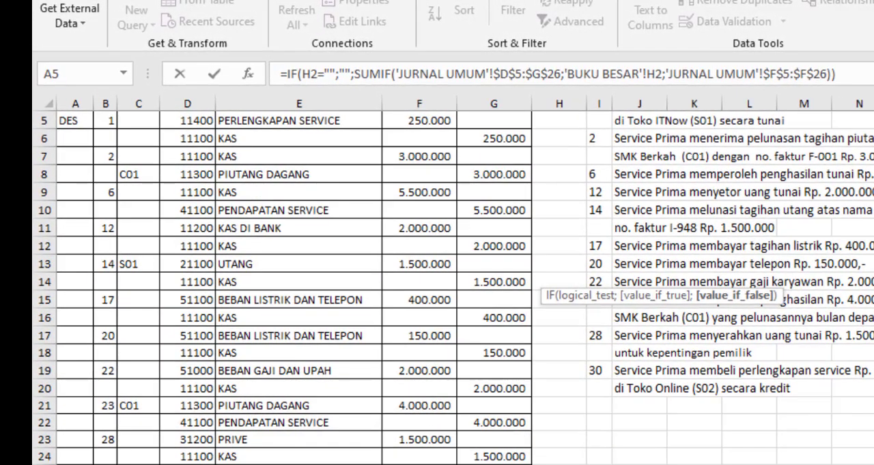
key("Return")
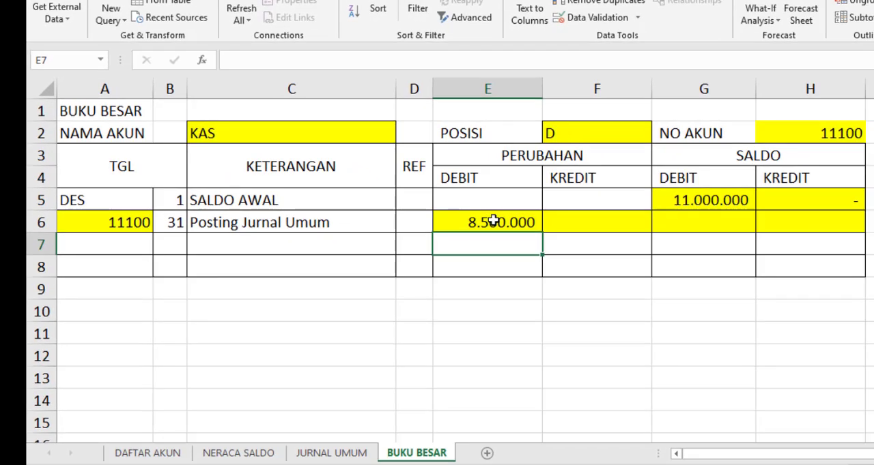
Check E6's SUMIF formula against the debit column entries in the JURNAL UMUM sheet
left_click(493, 221)
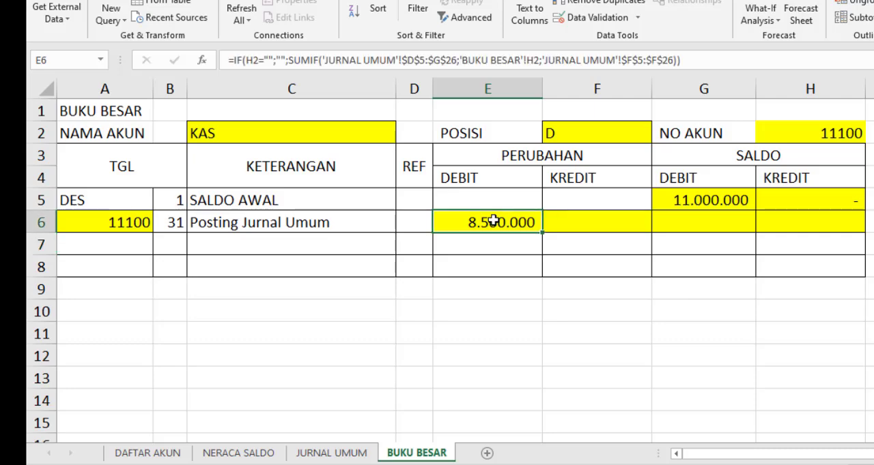
left_click(308, 453)
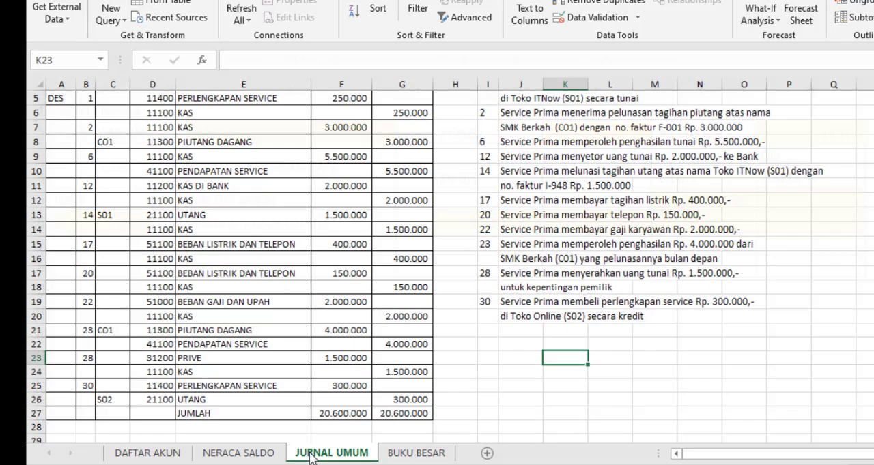
scroll(341, 170, "up", 2)
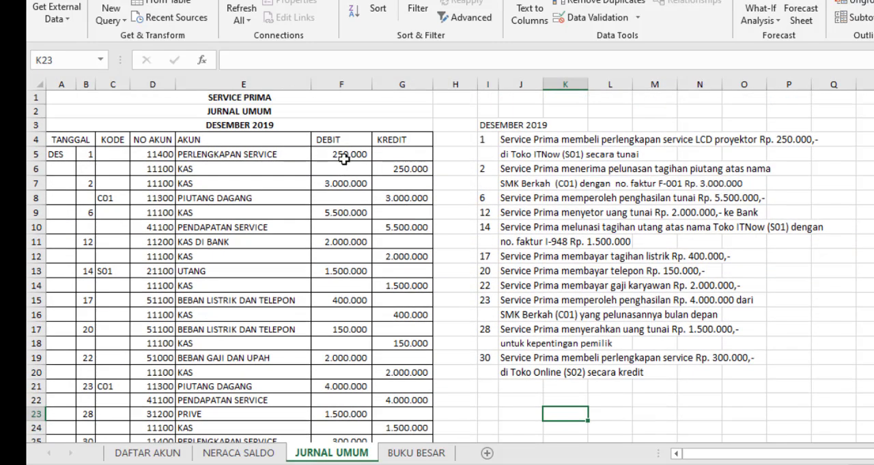
scroll(339, 398, "down", 1)
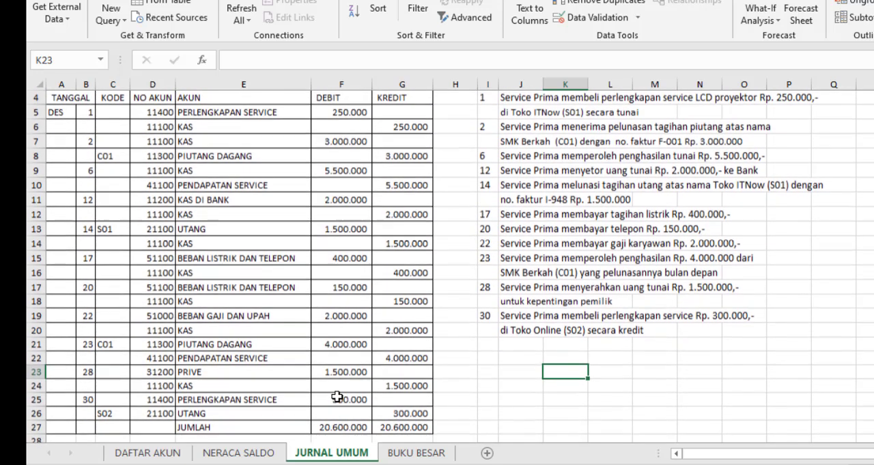
left_click(415, 453)
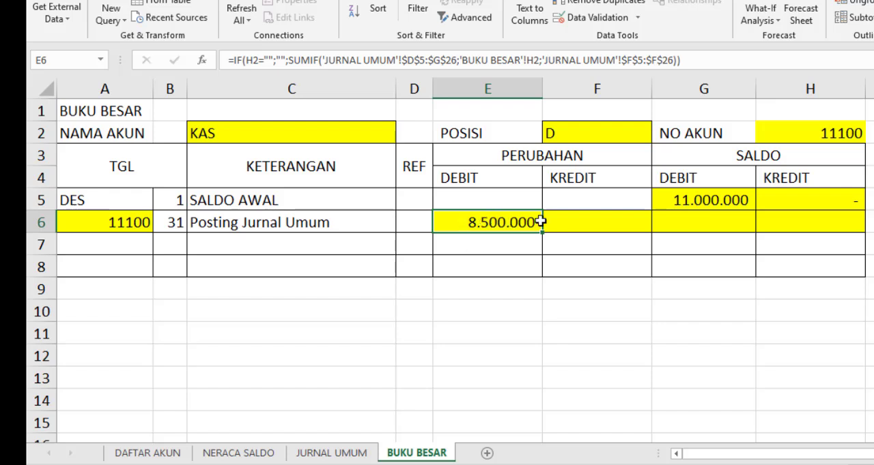
Begin a formula in the PERUBAHAN KREDIT cell F6 that returns blank when H2 is empty: =IF(H2="";"";
left_click(564, 220)
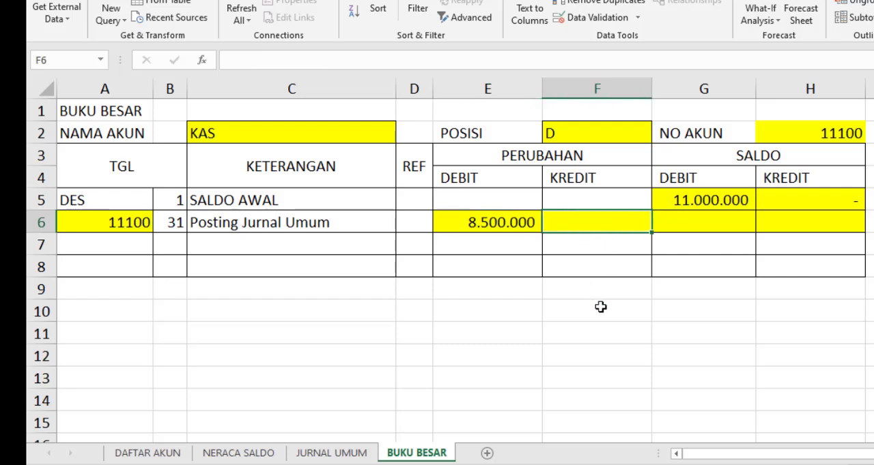
type("=")
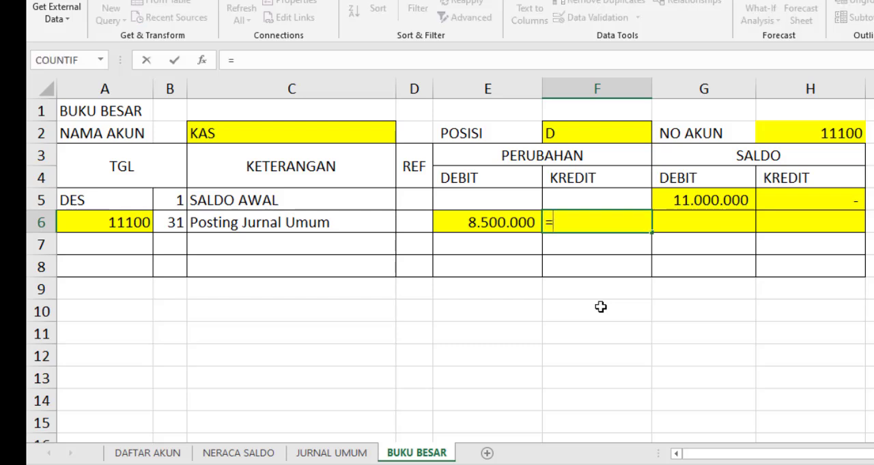
type("IF")
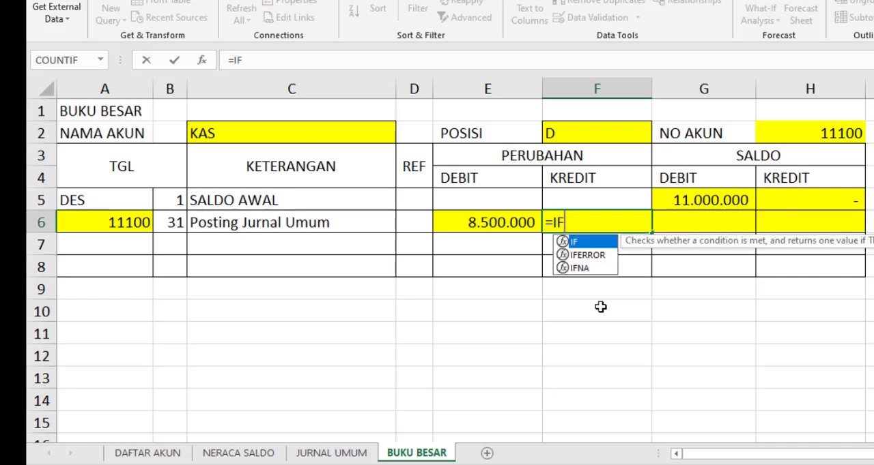
type("(")
left_click(824, 134)
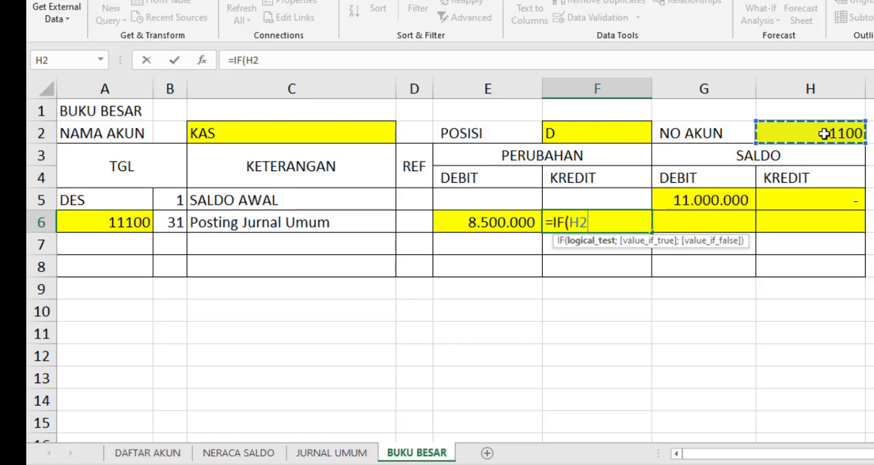
type("=\"\";")
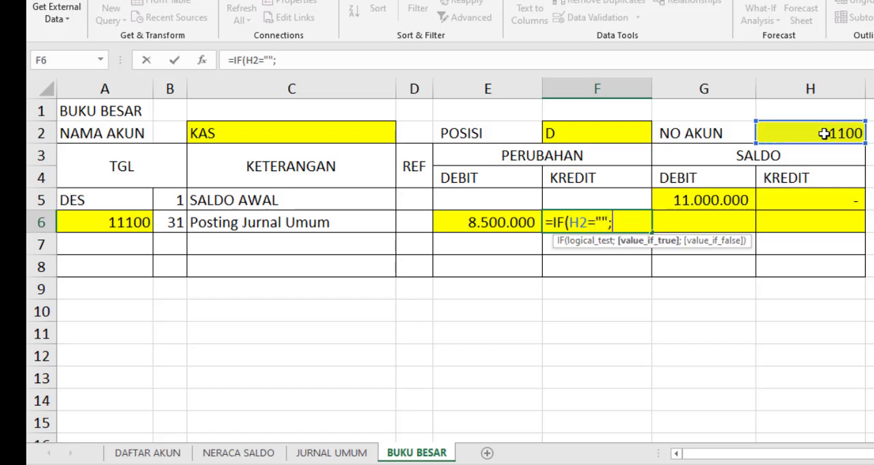
type("\"\";")
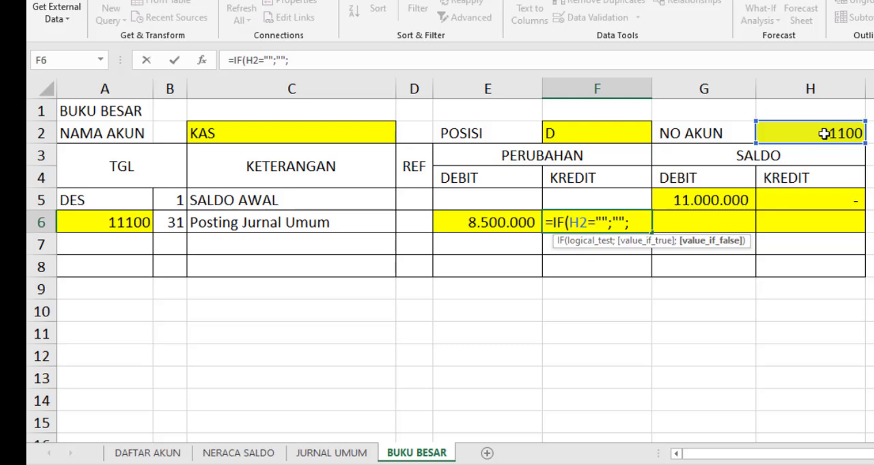
type("SUMIF")
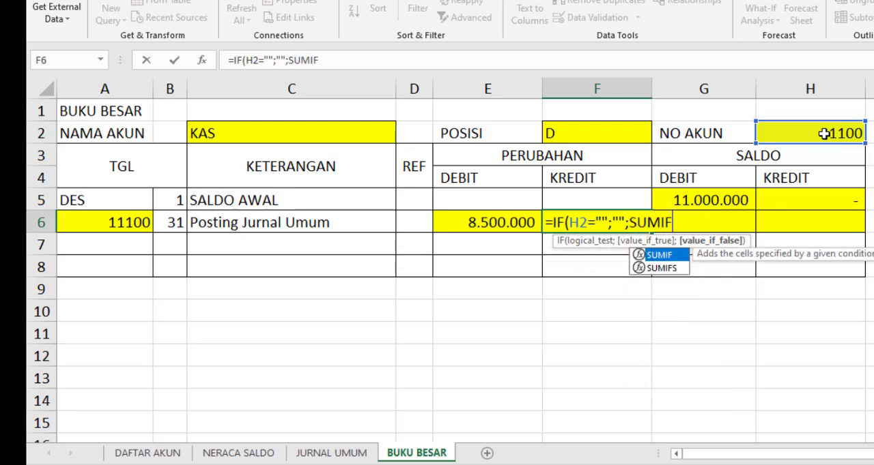
type("(")
Add a SUMIF as F6's value if false, with the absolute range 'JURNAL UMUM'!$D$5:$G$26
left_click(351, 454)
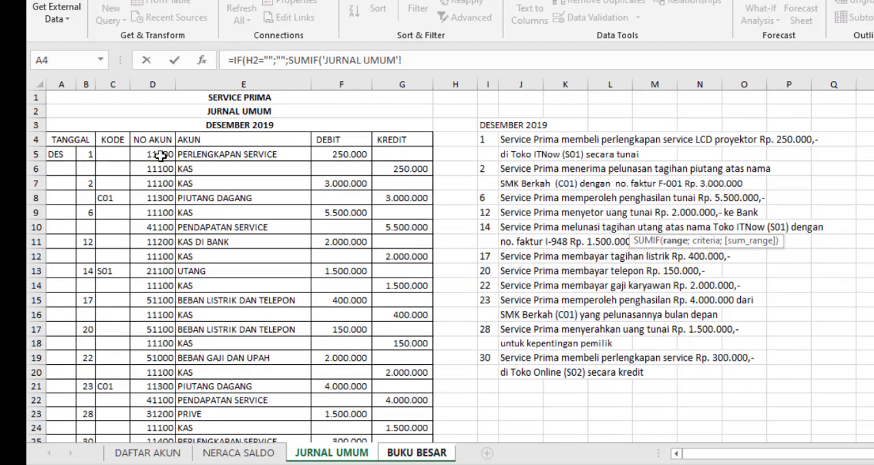
left_click_drag(161, 156, 416, 401)
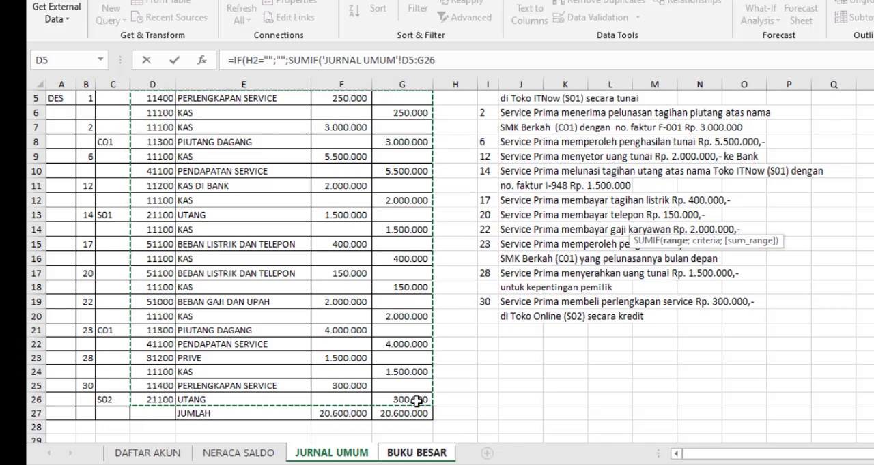
key("F4")
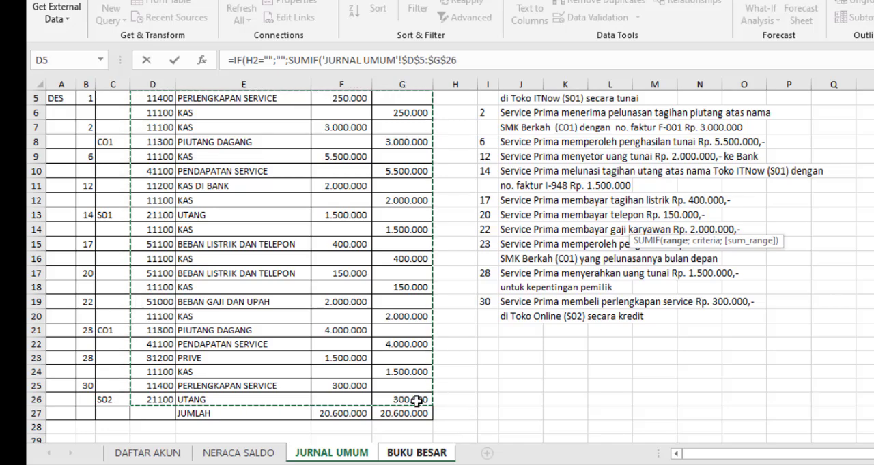
type(";")
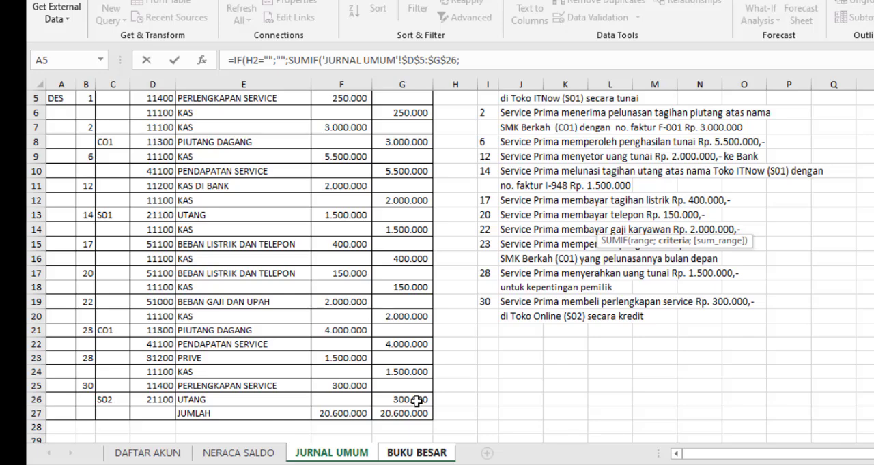
Set the criteria of F6's SUMIF to the account number cell 'BUKU BESAR'!H2
left_click(442, 456)
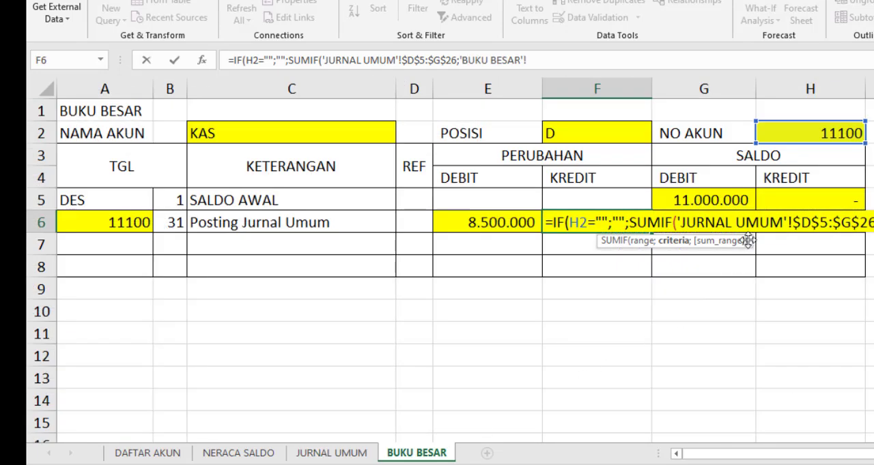
left_click(811, 133)
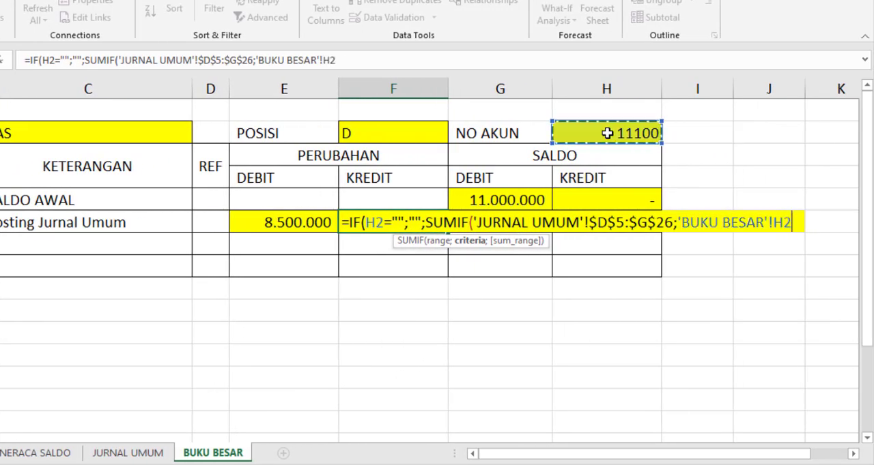
type(";")
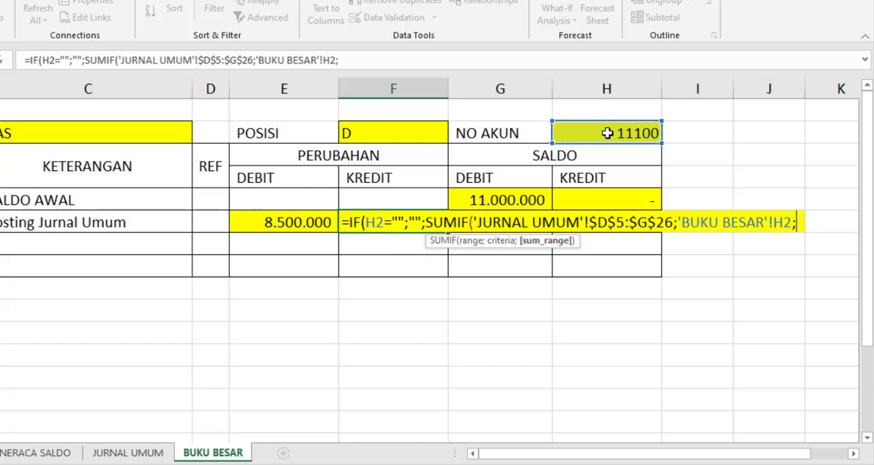
Set F6's SUMIF sum range to the absolute credit column 'JURNAL UMUM'!$G$5:$G$26, close both functions and enter the formula
left_click(164, 453)
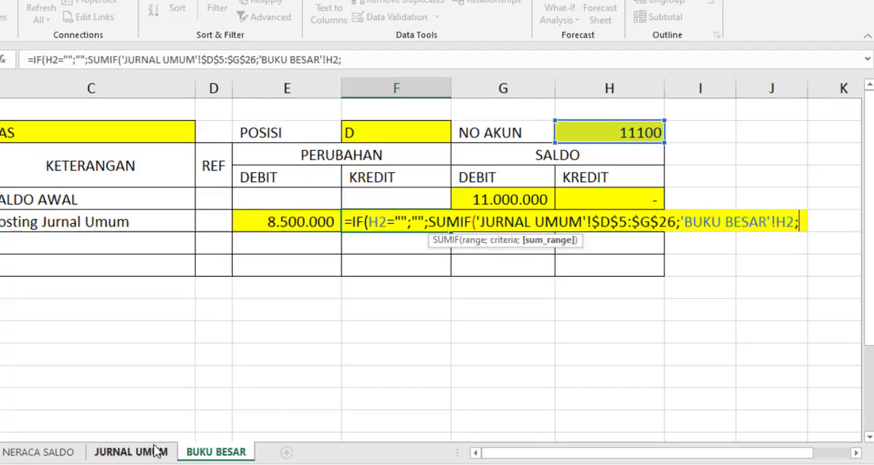
scroll(530, 332, "up", 1)
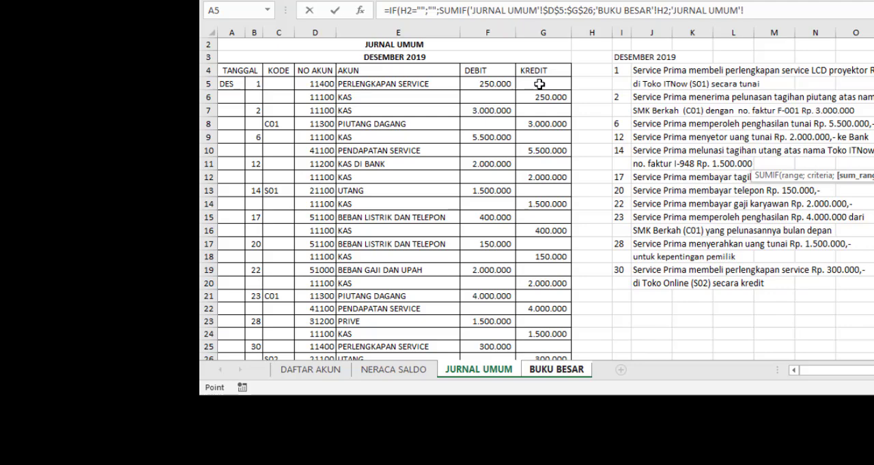
left_click_drag(539, 84, 550, 323)
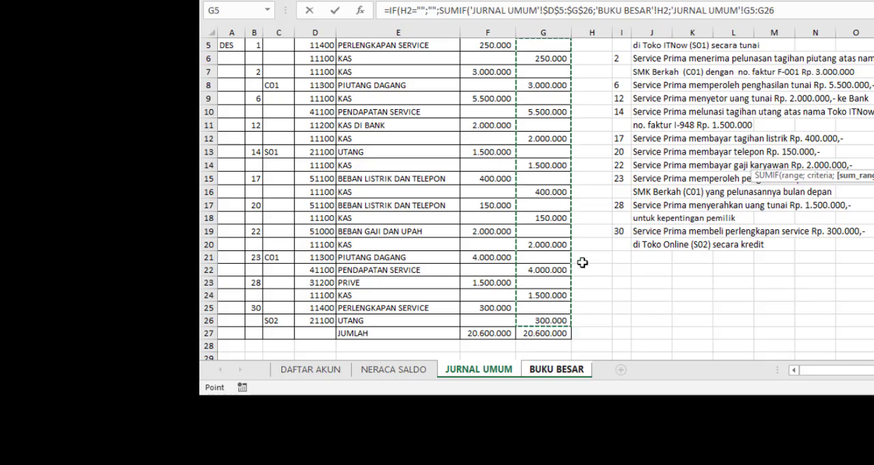
key("F4")
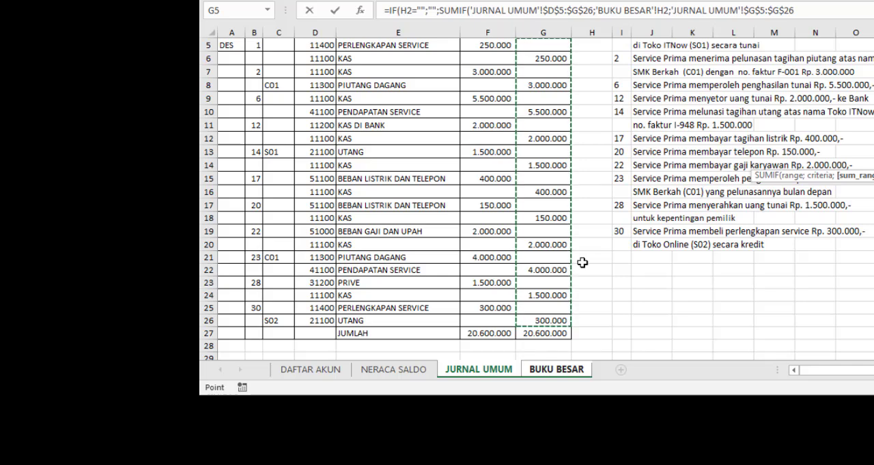
type(")")
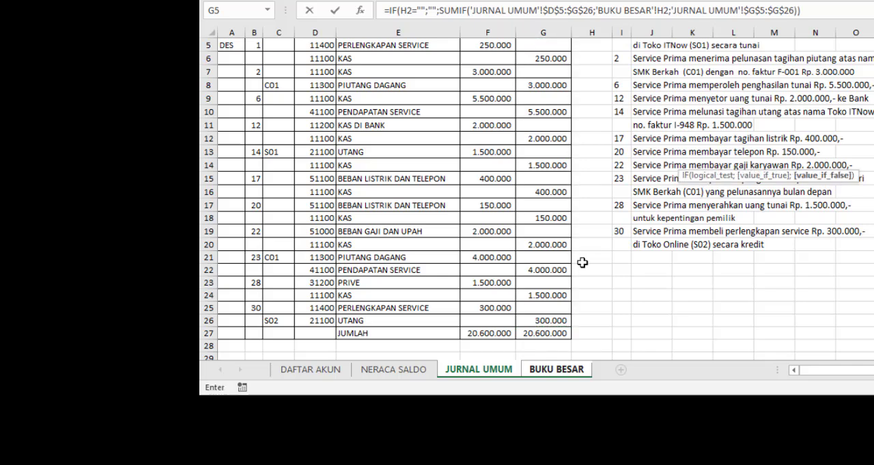
key("Return")
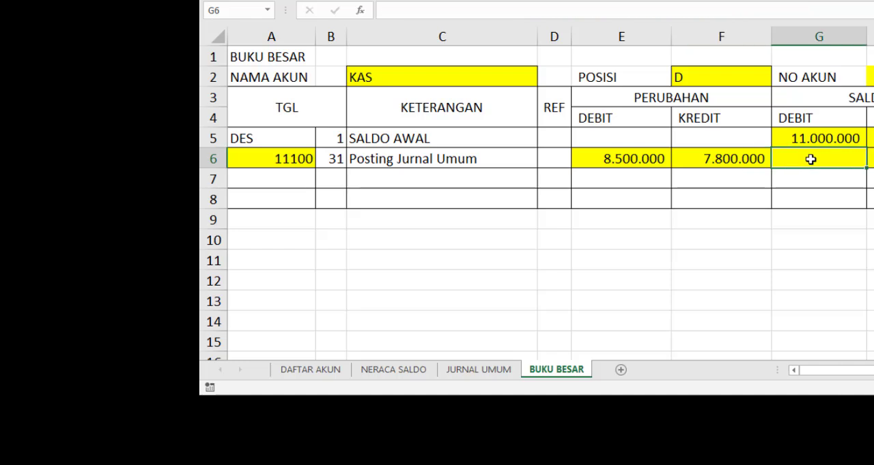
Begin an IF formula in the SALDO DEBIT cell G6 that tests whether POSISI is debit: =IF(F2="D";
type("=")
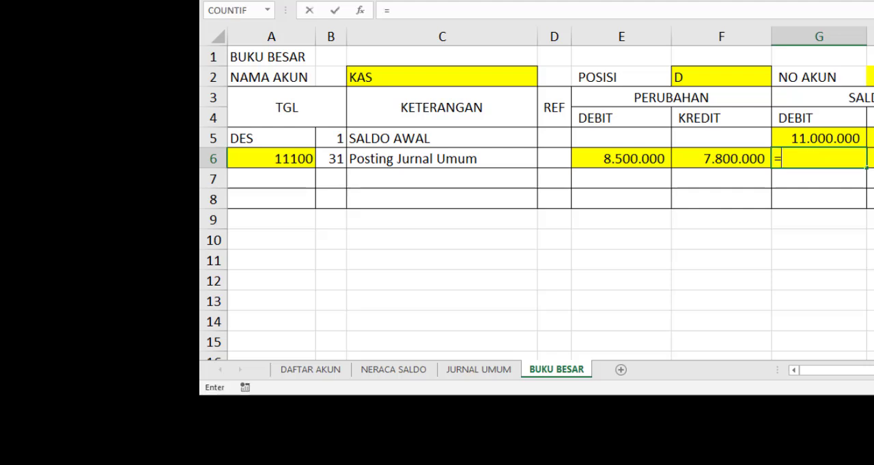
type("IF(")
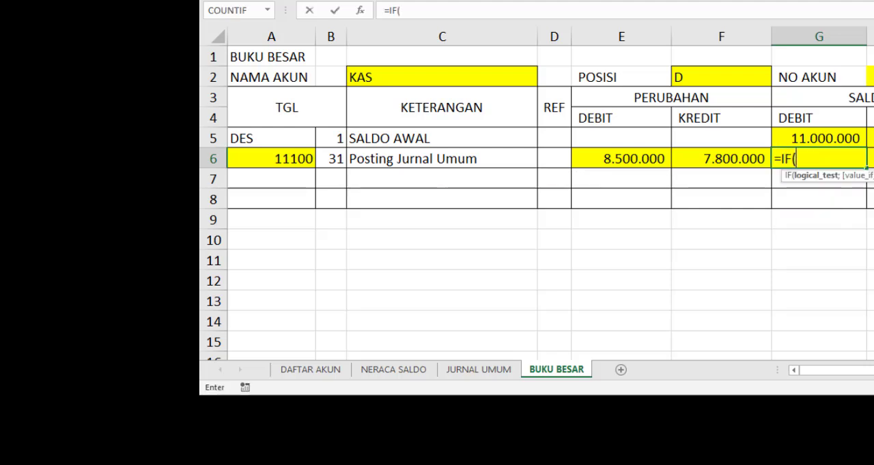
left_click(723, 74)
type("=")
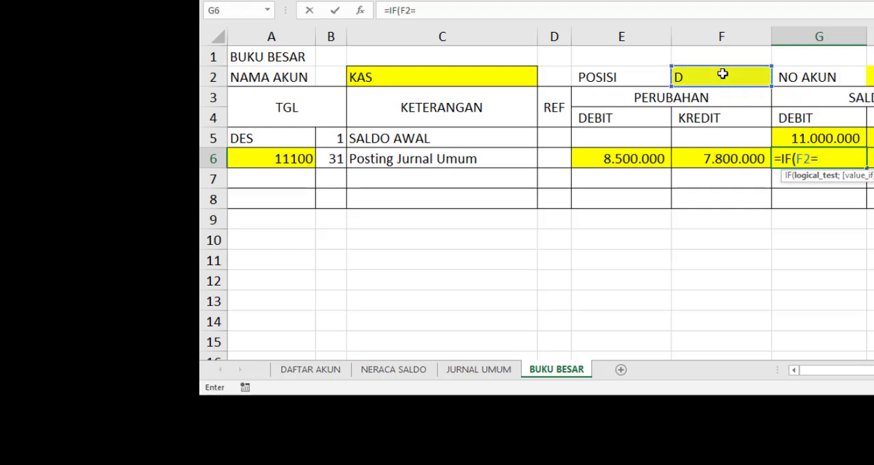
type("\"D\";")
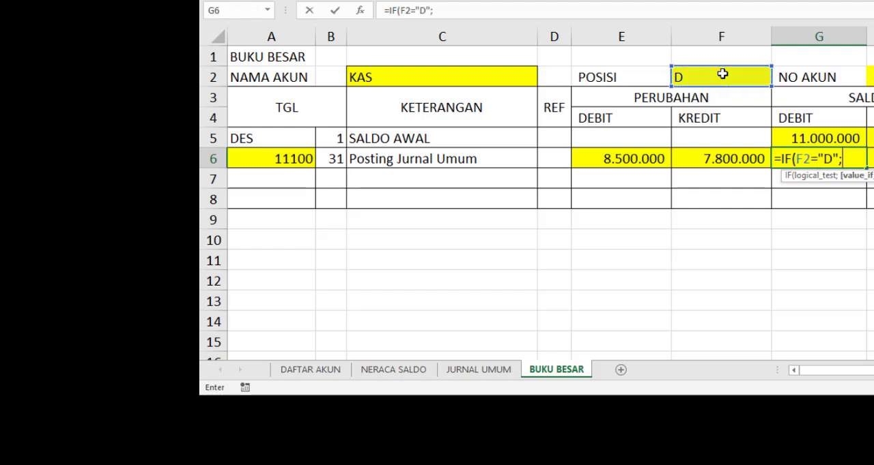
Complete G6's IF formula with G5+E6-F6 as the value if true and 0 as the value if false
left_click(825, 138)
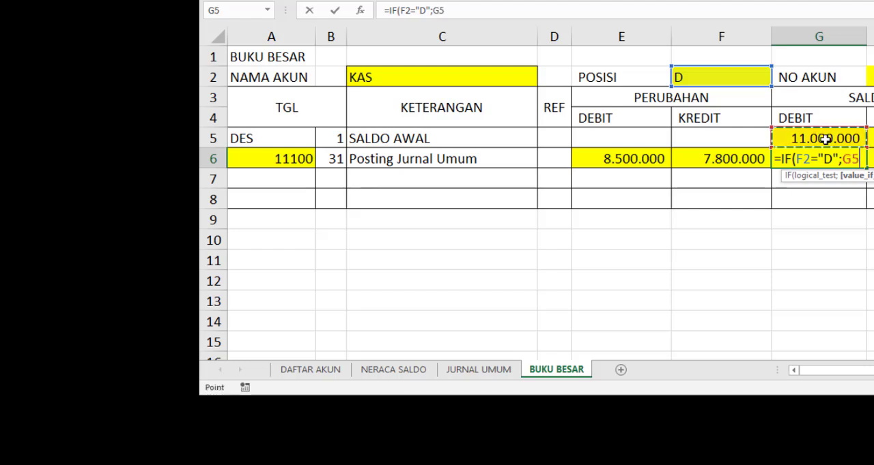
type("+")
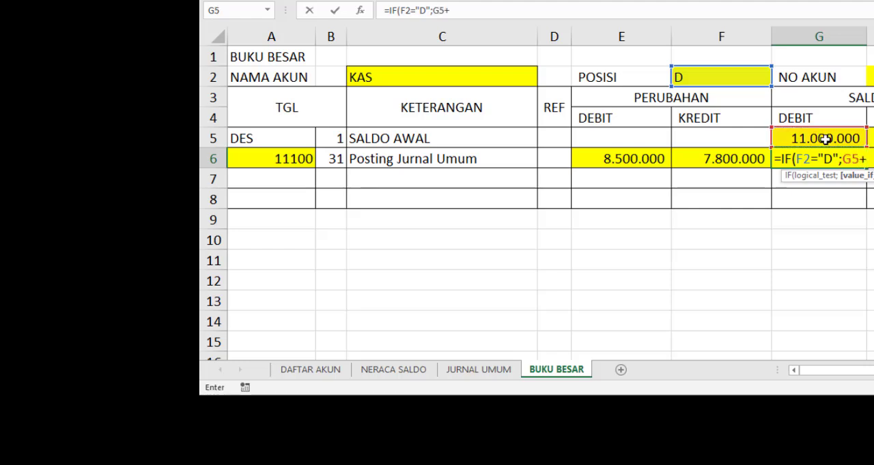
left_click(651, 159)
type("-")
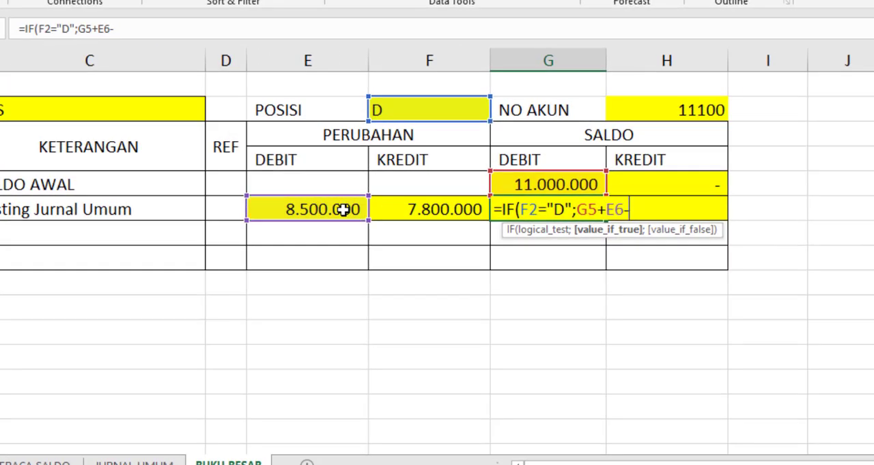
left_click(389, 211)
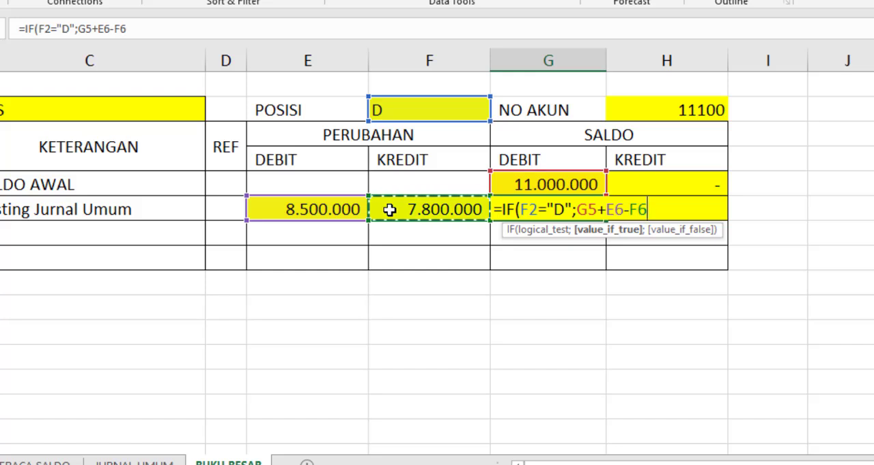
type(";0")
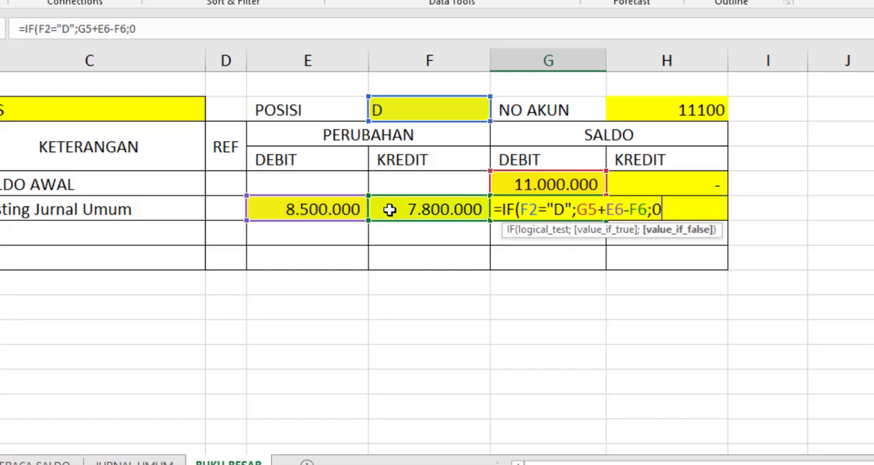
type(")")
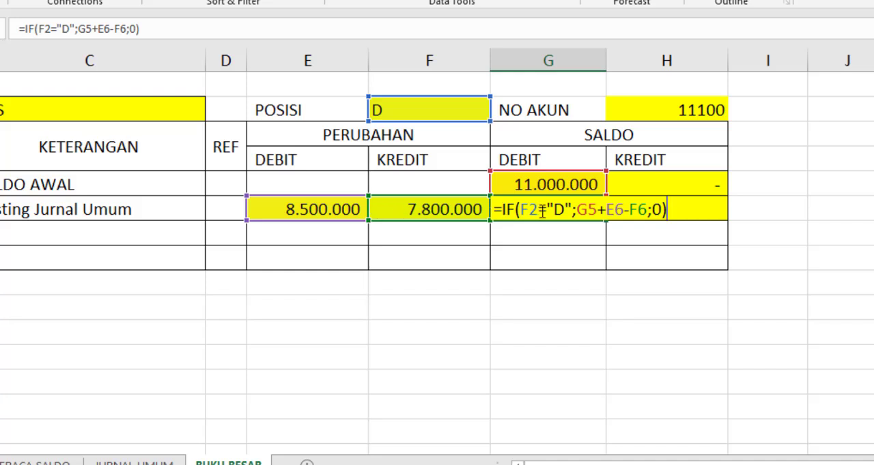
key("Return")
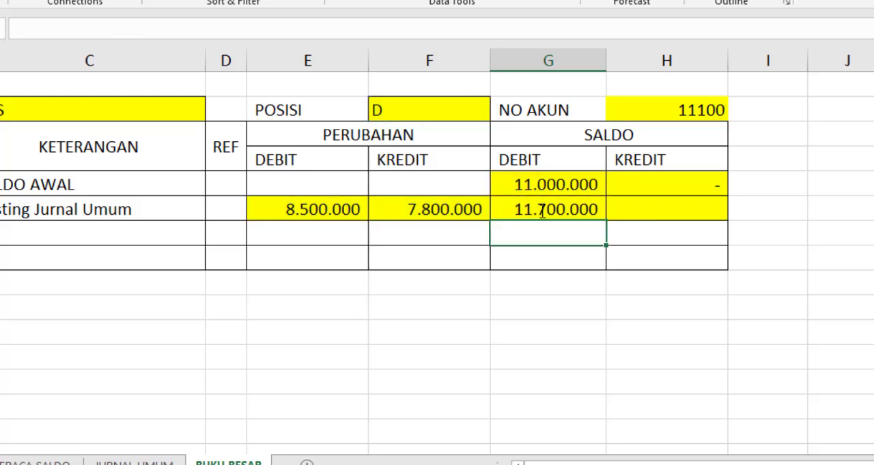
Begin an IF formula in the SALDO KREDIT cell H6 that tests whether POSISI is credit: =IF(F2="K";
left_click(643, 212)
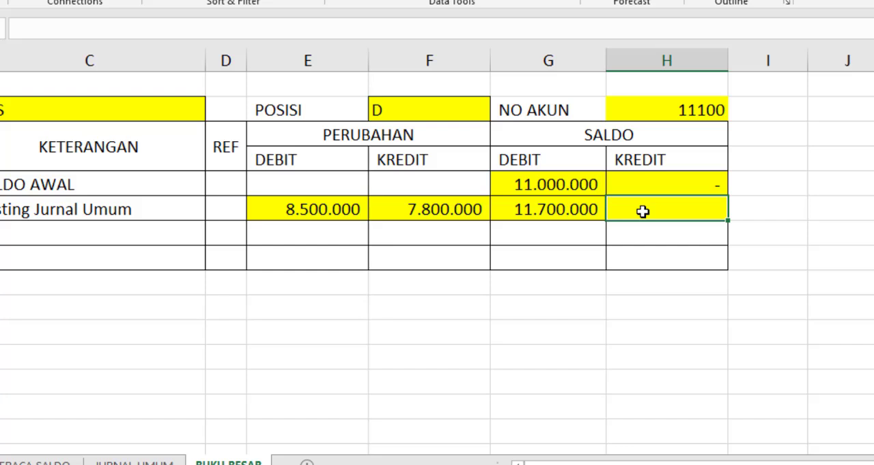
type("=I")
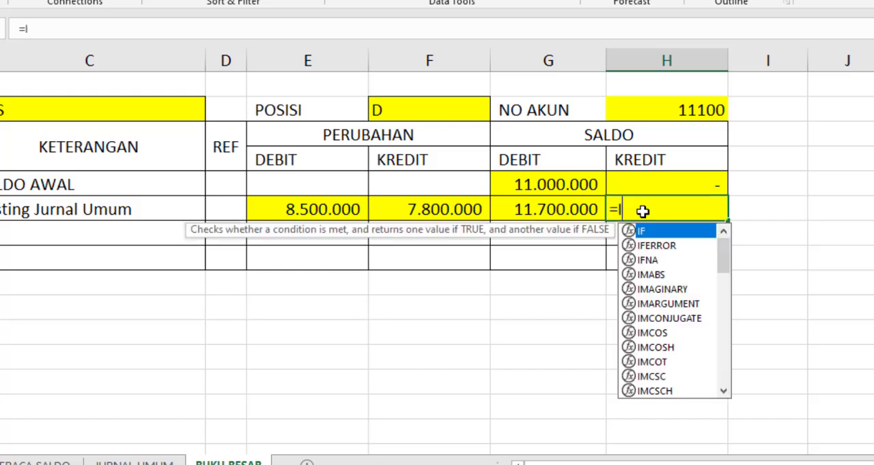
type("F(")
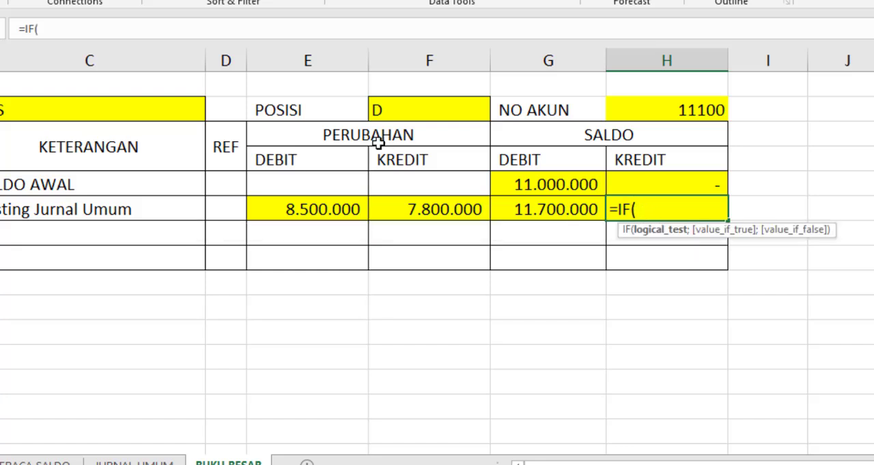
left_click(417, 114)
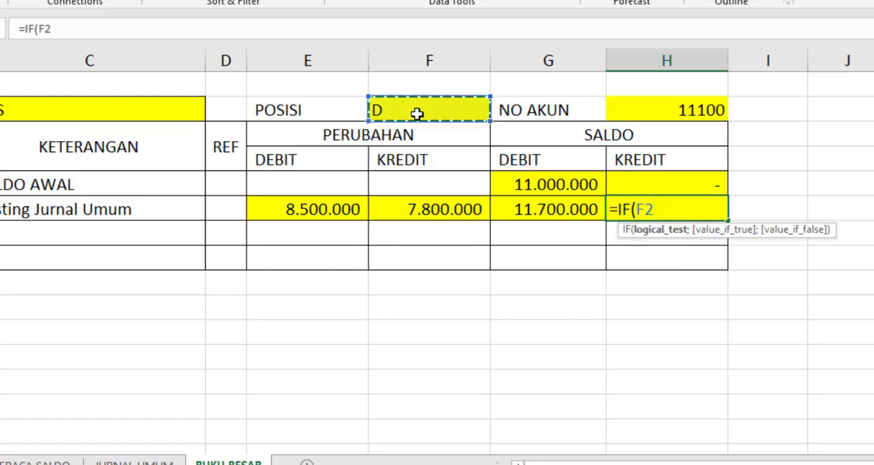
type("=\"K")
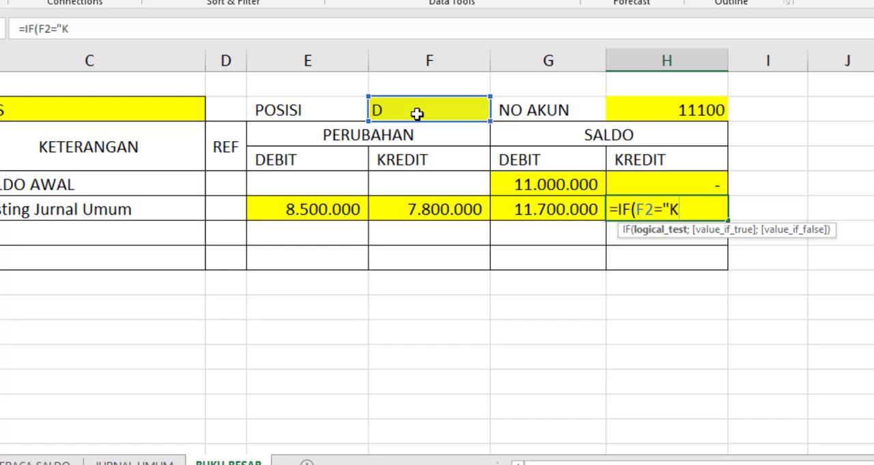
type("\";")
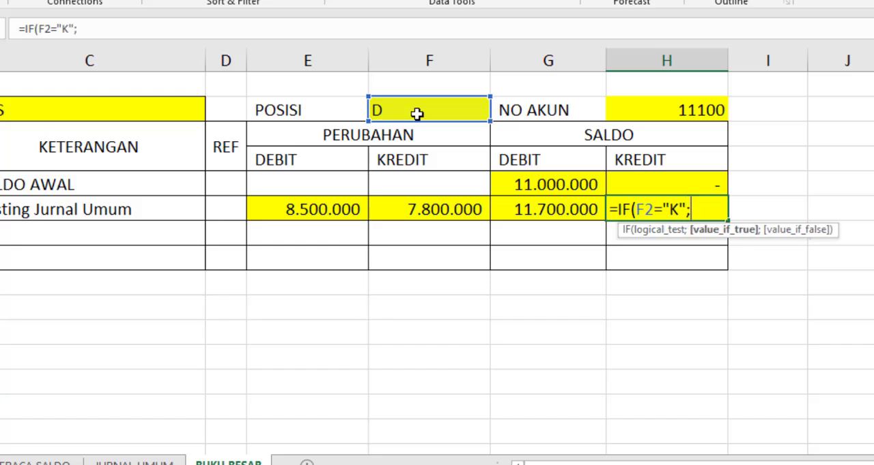
Complete H6's IF formula with H5+F6-E6 as the value if true and 0 as the value if false
left_click(669, 183)
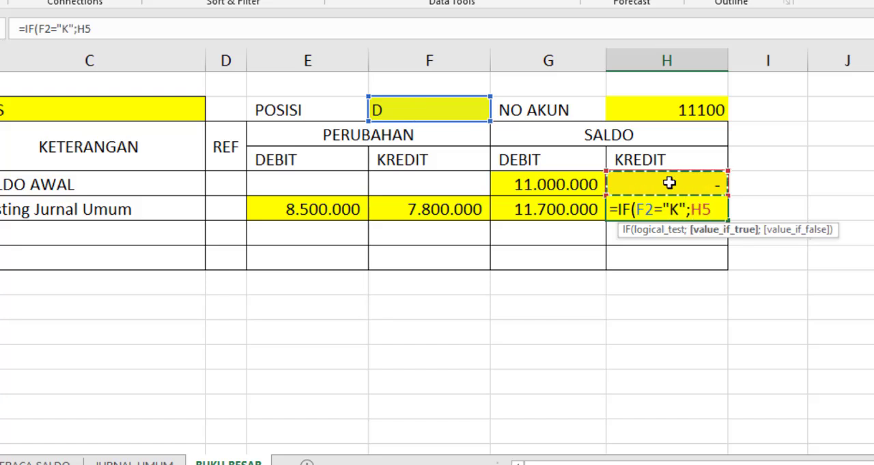
type("+")
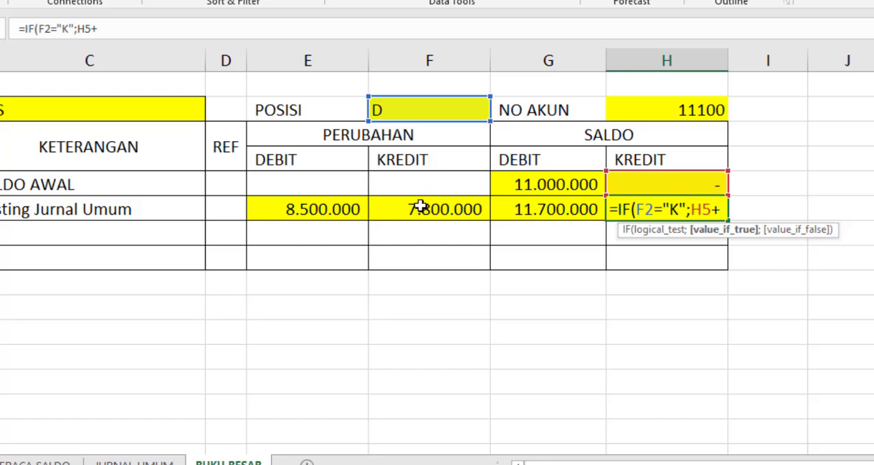
left_click(420, 207)
type("-")
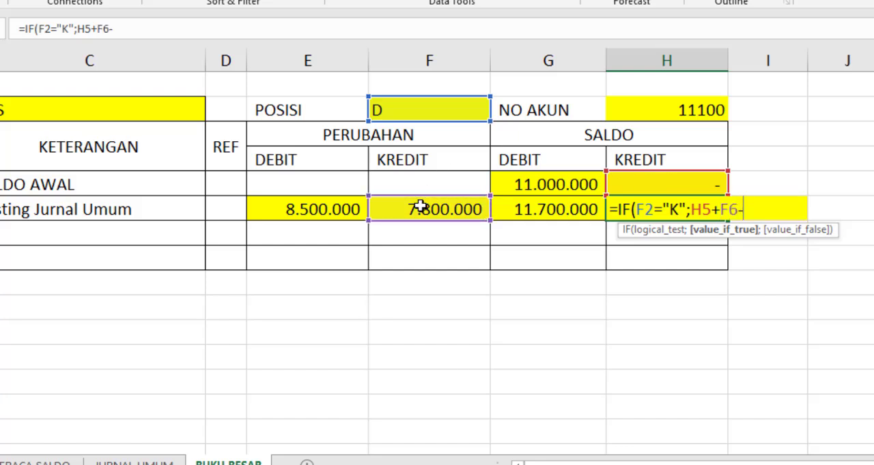
left_click(319, 208)
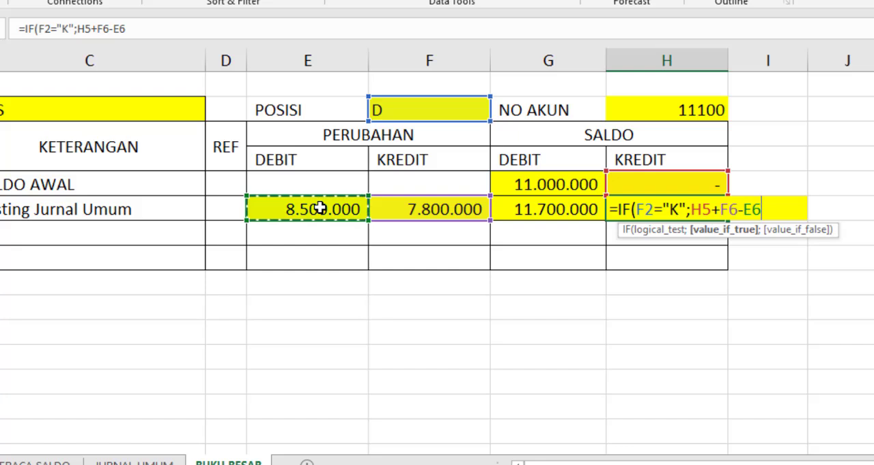
type(";")
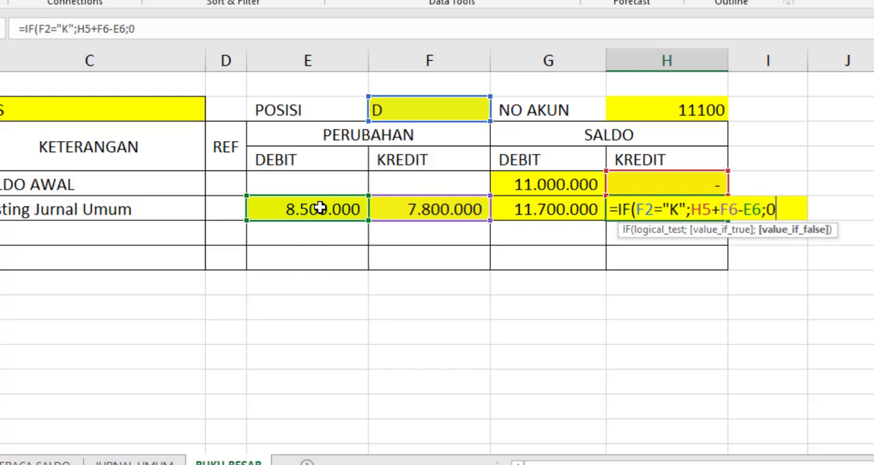
type("0)")
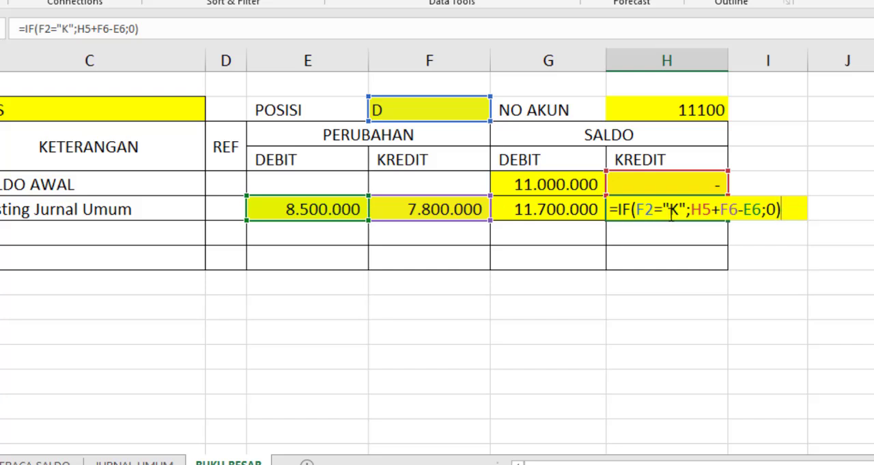
key("Return")
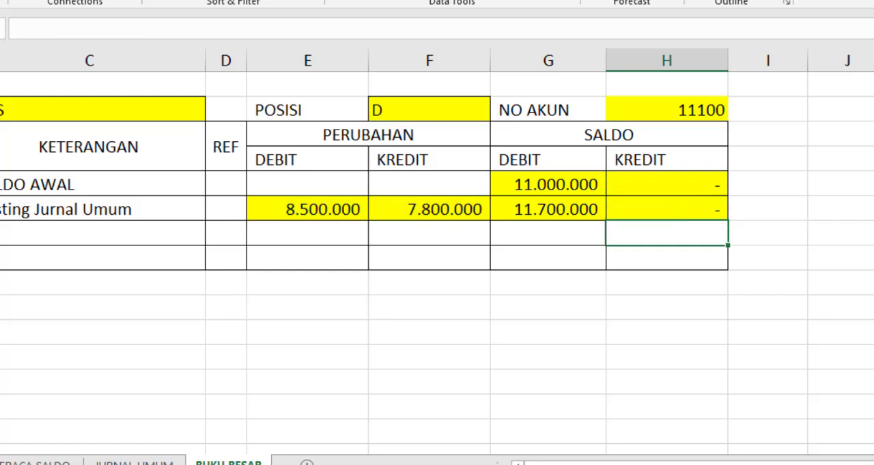
Copy the whole ledger block A2:H8 and paste it below, starting at A11
left_click(2, 109)
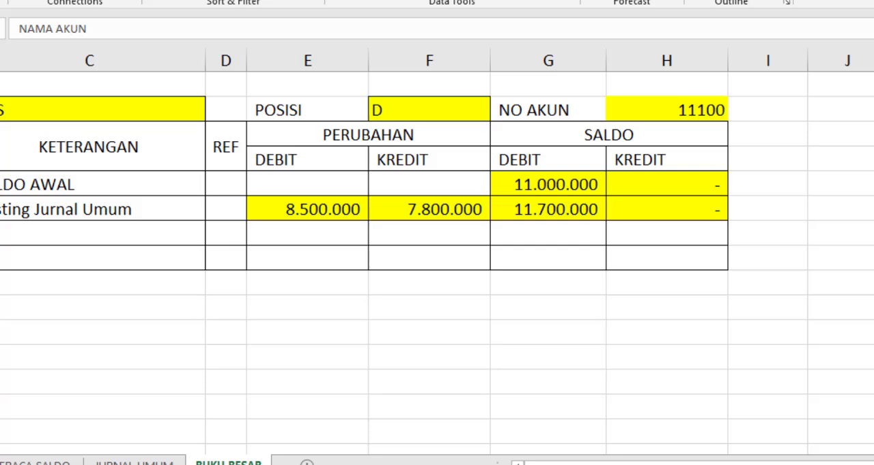
left_click_drag(0, 110, 595, 246)
key("ctrl+c")
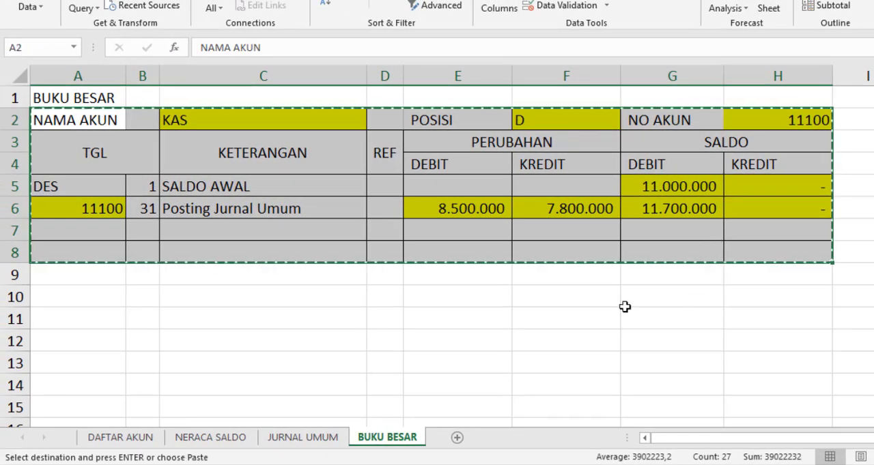
left_click(94, 319)
key("ctrl+v")
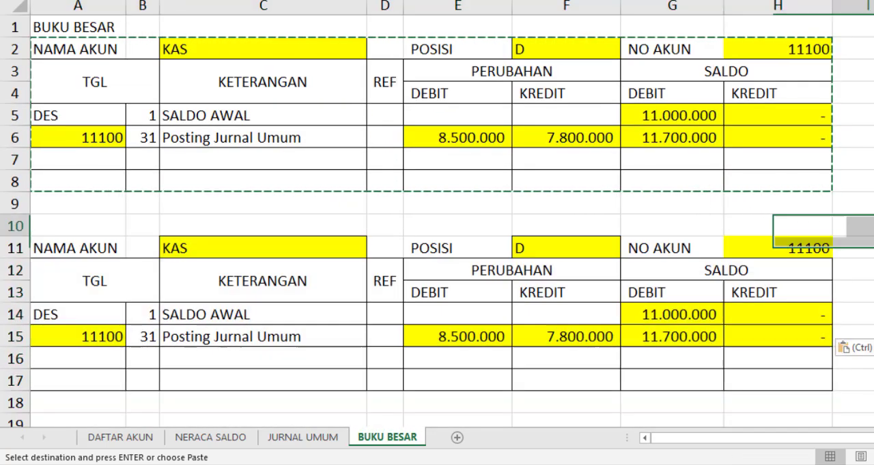
left_click(863, 226)
scroll(792, 96, "down", 1)
scroll(786, 115, "up", 1)
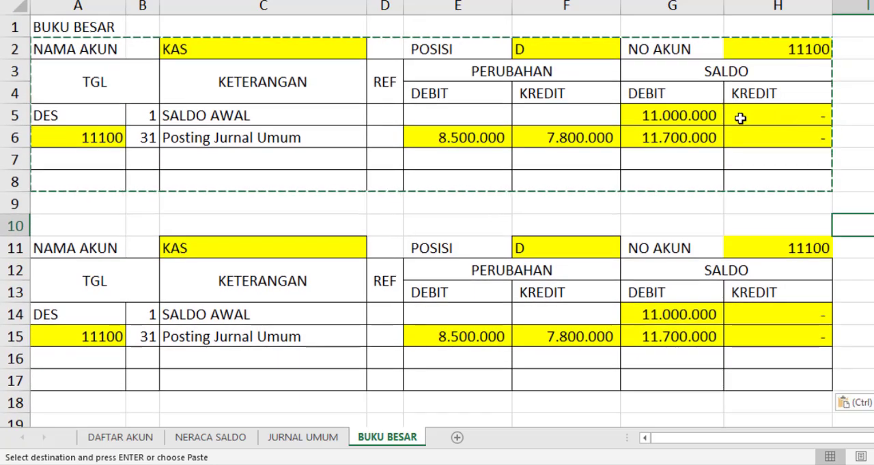
Choose ledger code 11200 as the NO AKUN of the second block in H11
left_click(811, 248)
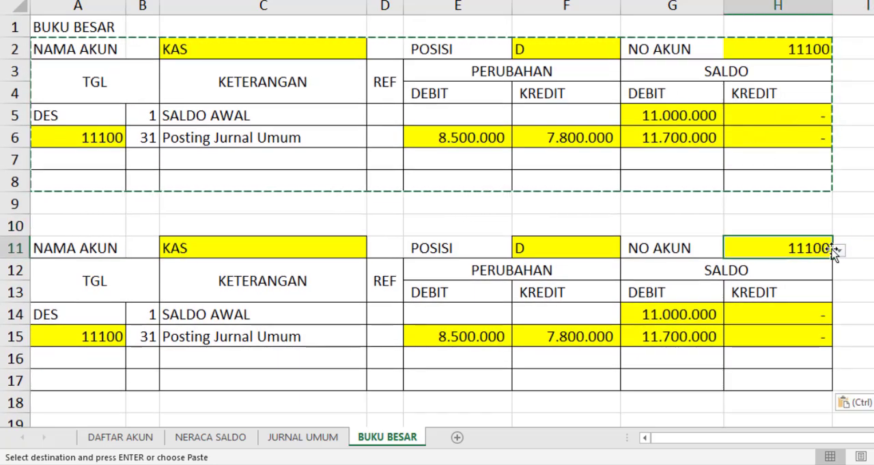
left_click(839, 251)
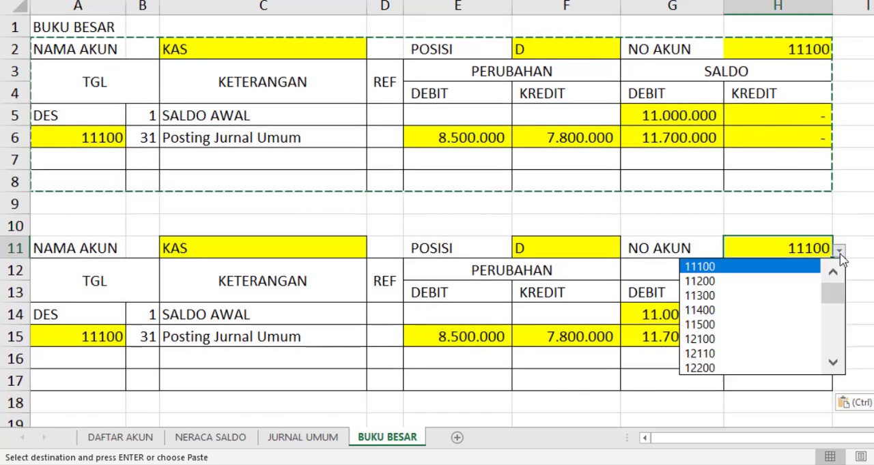
left_click(708, 281)
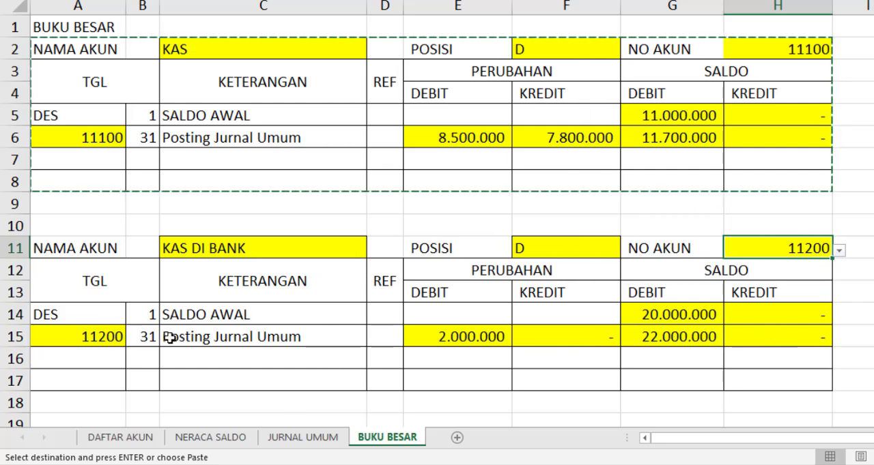
Paste a third ledger block at A20 and choose ledger code 11300 as its NO AKUN in H20
scroll(170, 336, "down", 3)
left_click(94, 247)
key("ctrl+v")
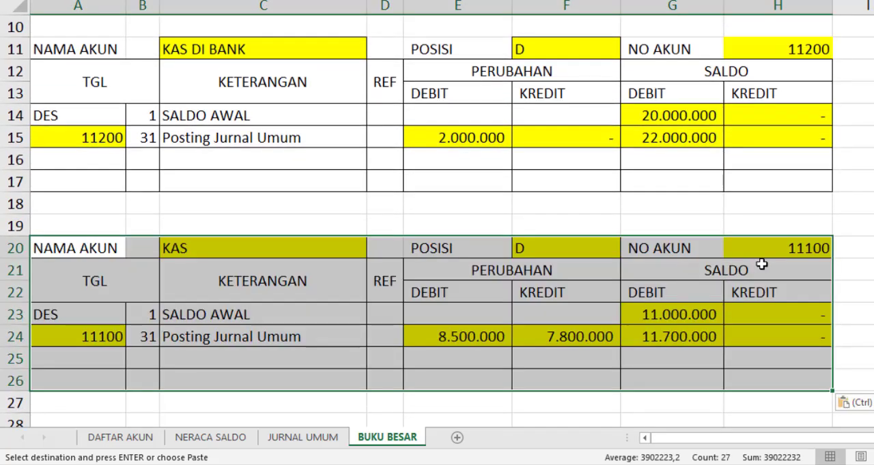
left_click(797, 254)
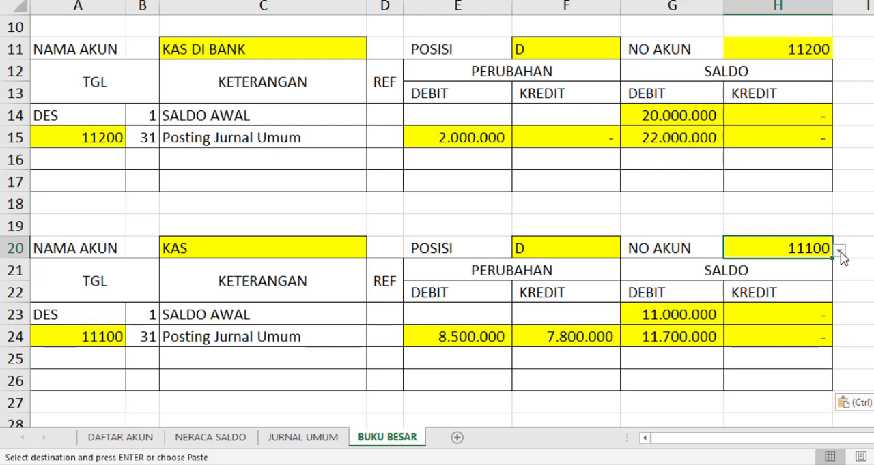
left_click(839, 251)
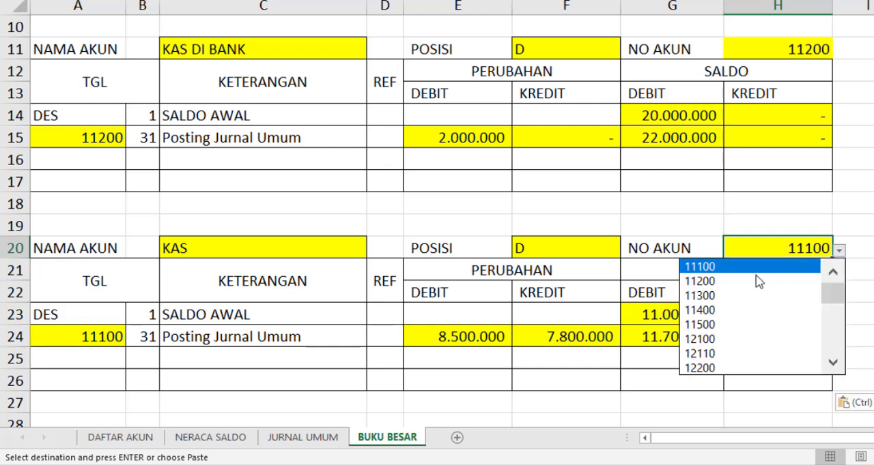
left_click(707, 300)
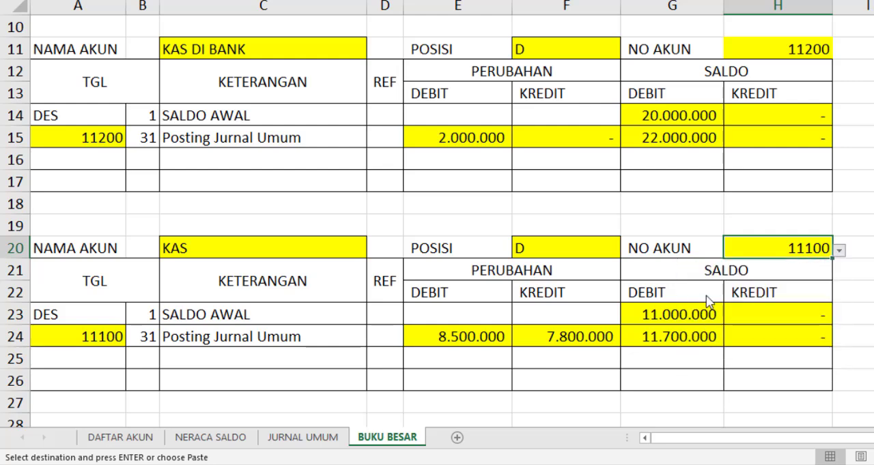
left_click(857, 286)
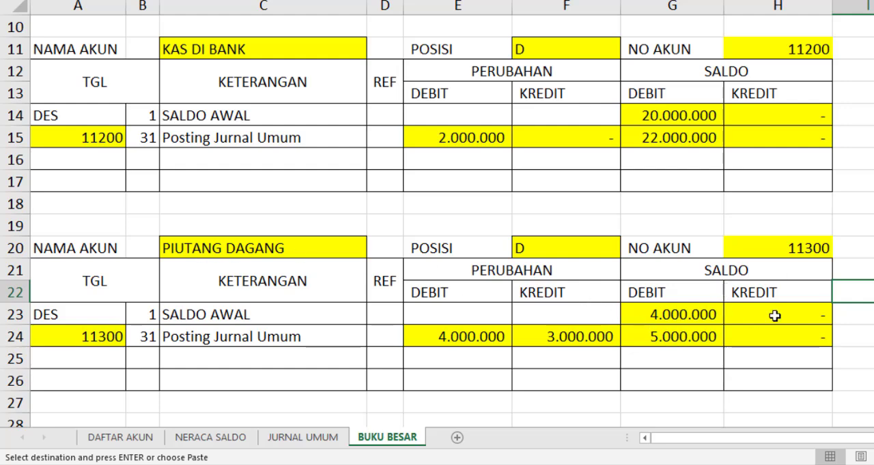
Paste a fourth ledger block at A29 and choose ledger code 11400 as its NO AKUN in H29
scroll(557, 287, "down", 1)
scroll(214, 249, "down", 3)
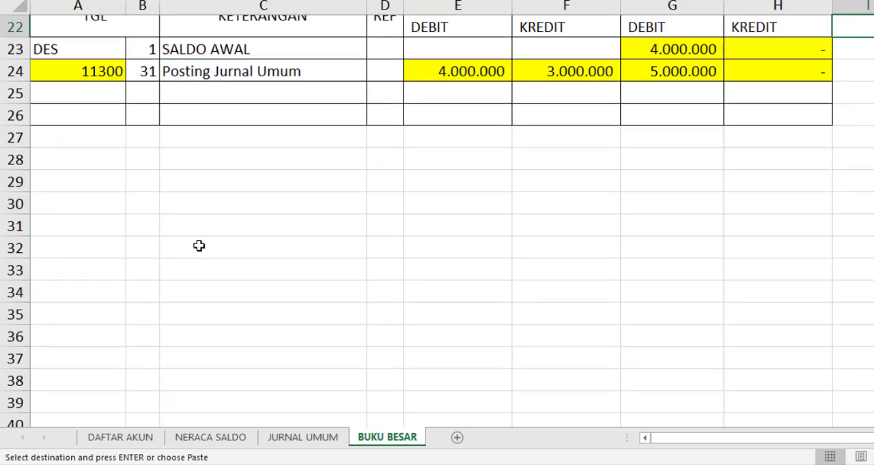
scroll(200, 246, "up", 1)
left_click(82, 246)
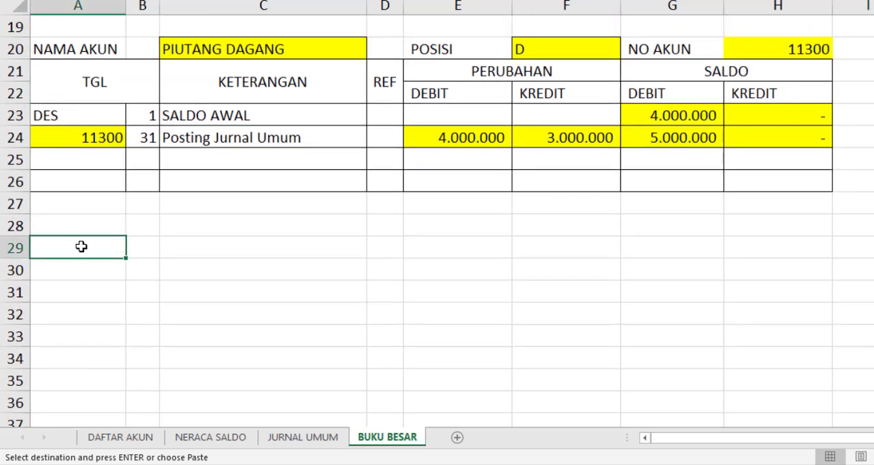
key("ctrl+v")
left_click(790, 251)
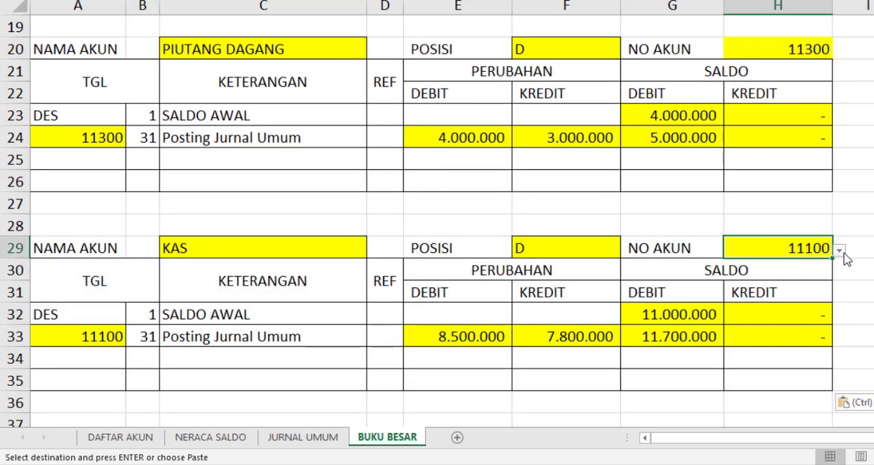
left_click(838, 253)
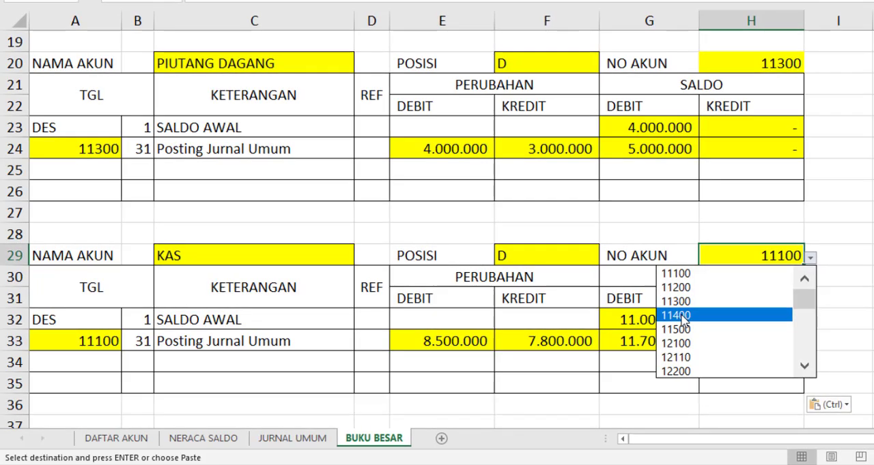
left_click(681, 315)
Paste another ledger block at A38 and choose ledger code 11500 as its NO AKUN in H38
scroll(185, 319, "down", 3)
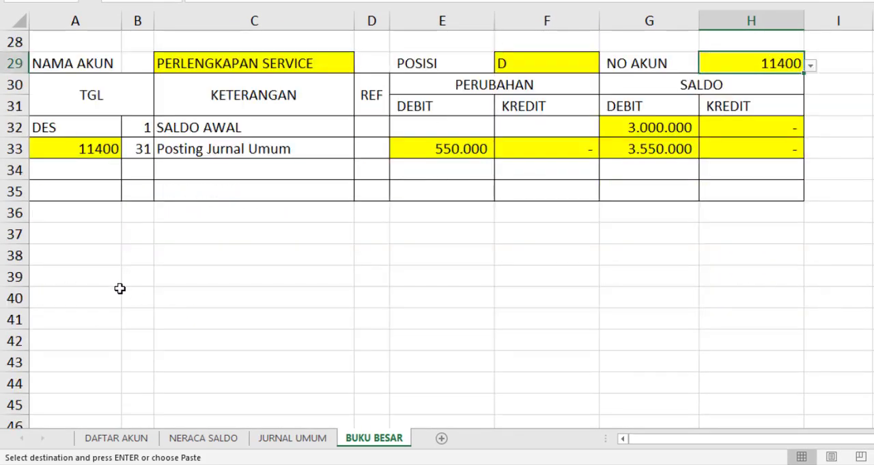
left_click(88, 253)
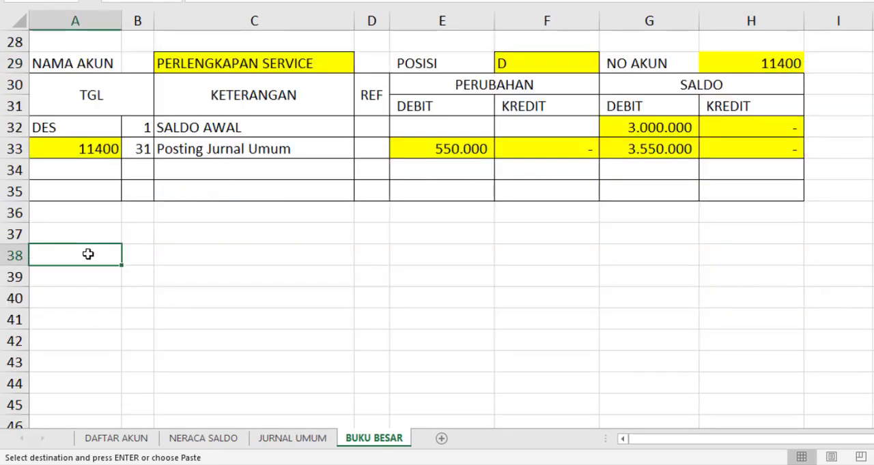
key("ctrl+v")
left_click(786, 256)
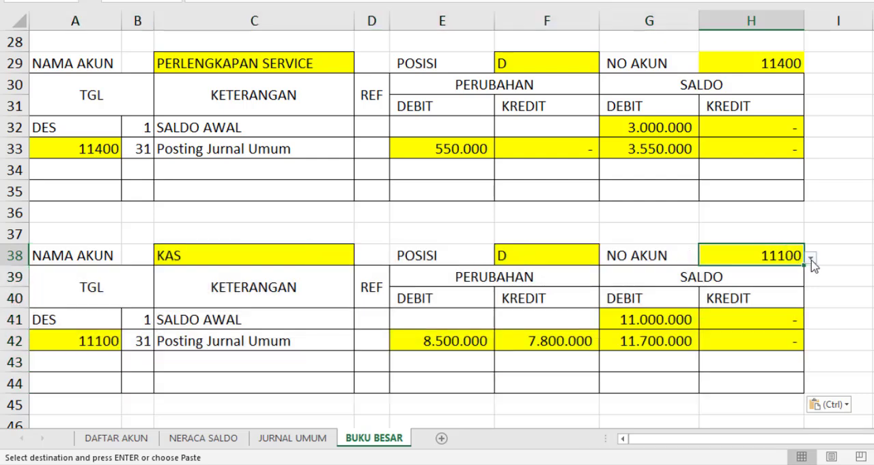
left_click(811, 258)
left_click(815, 329)
Add the next ledger block at A47 by pasting, and choose ledger code 12100 as its NO AKUN in H47
scroll(263, 315, "down", 2)
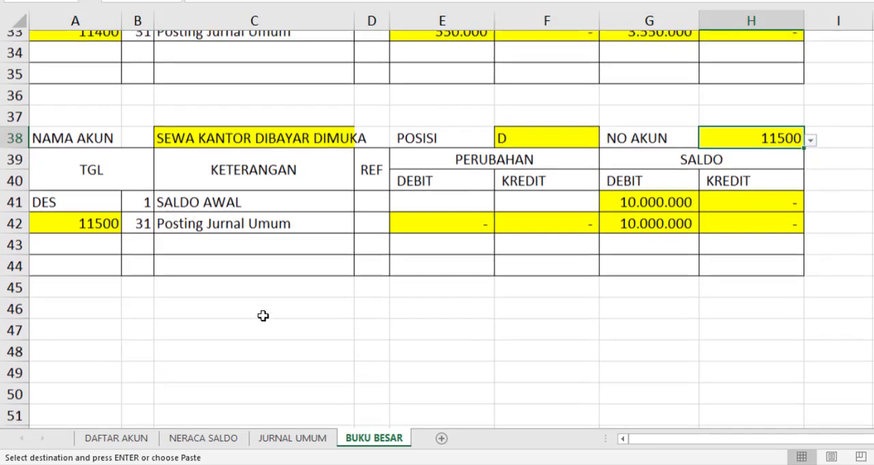
left_click(86, 313)
key("ctrl+v")
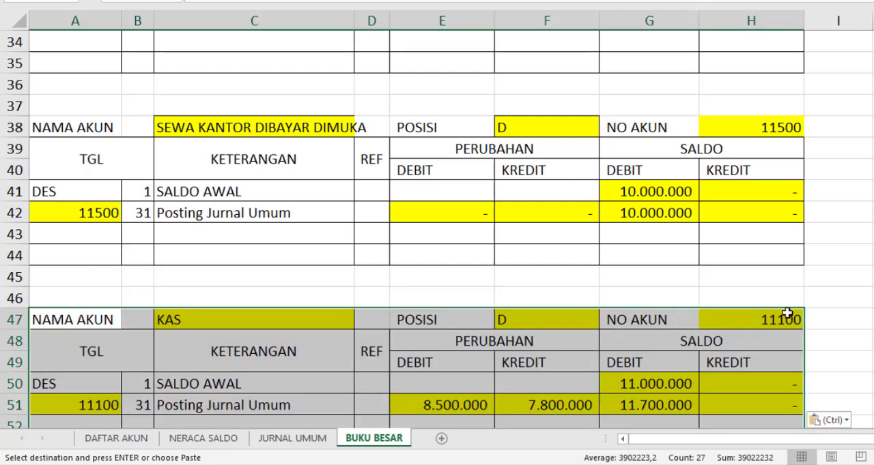
scroll(785, 319, "down", 1)
left_click(791, 254)
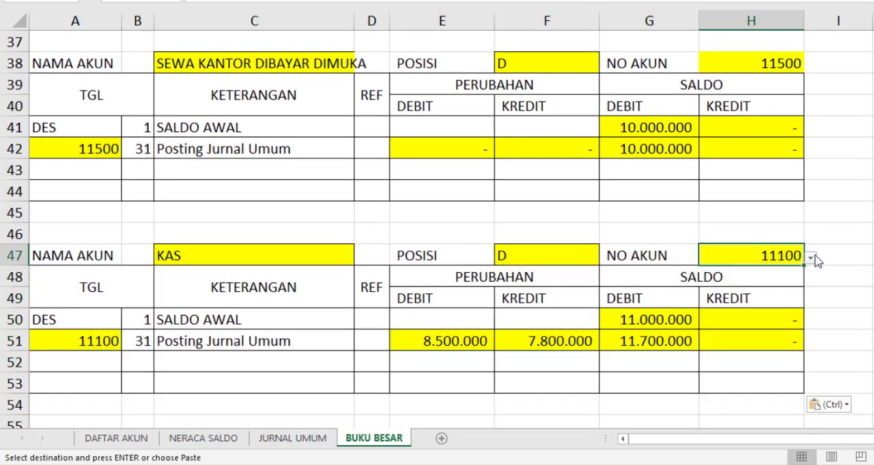
left_click(809, 258)
left_click(785, 343)
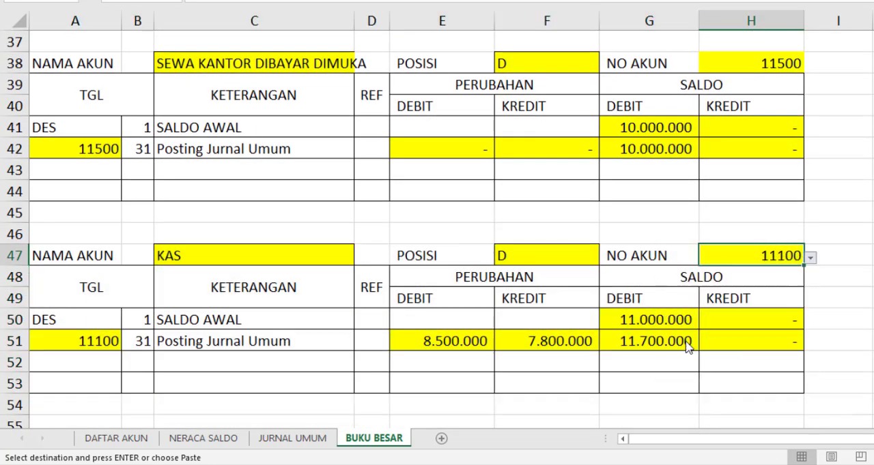
Paste the ledger block at A56 and choose ledger code 12110 as its NO AKUN in H56
scroll(241, 371, "down", 1)
left_click(88, 383)
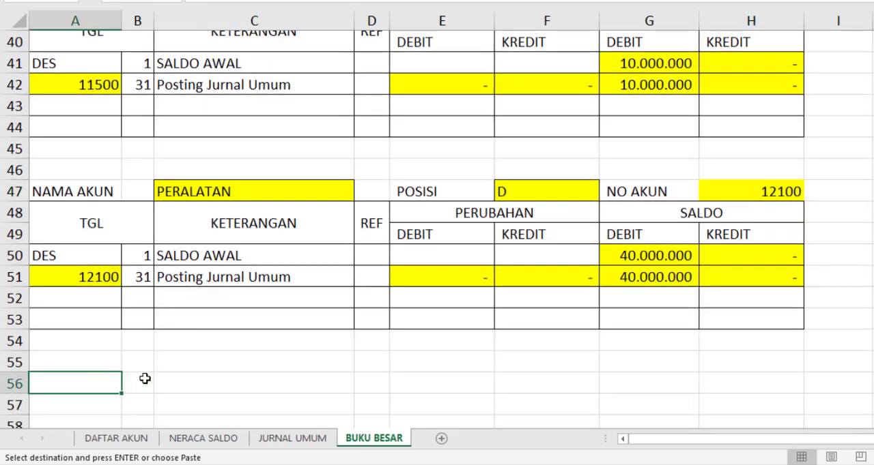
key("ctrl+v")
scroll(823, 347, "down", 4)
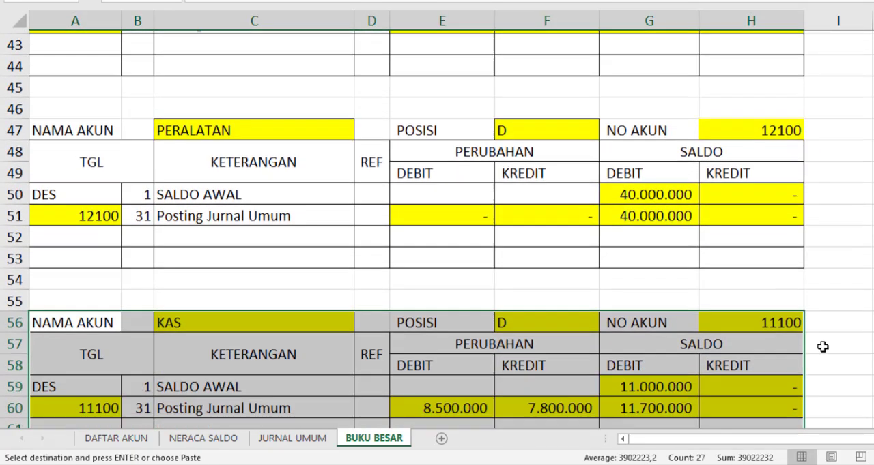
scroll(790, 250, "up", 1)
scroll(781, 214, "up", 1)
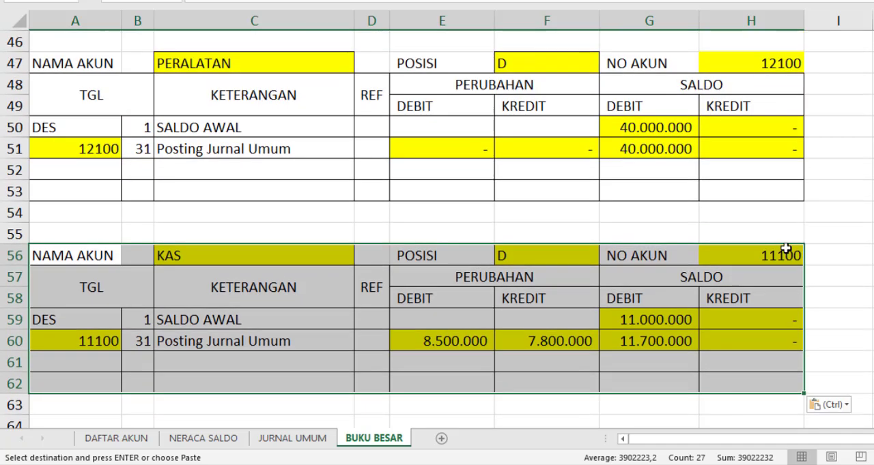
left_click(732, 252)
left_click(809, 258)
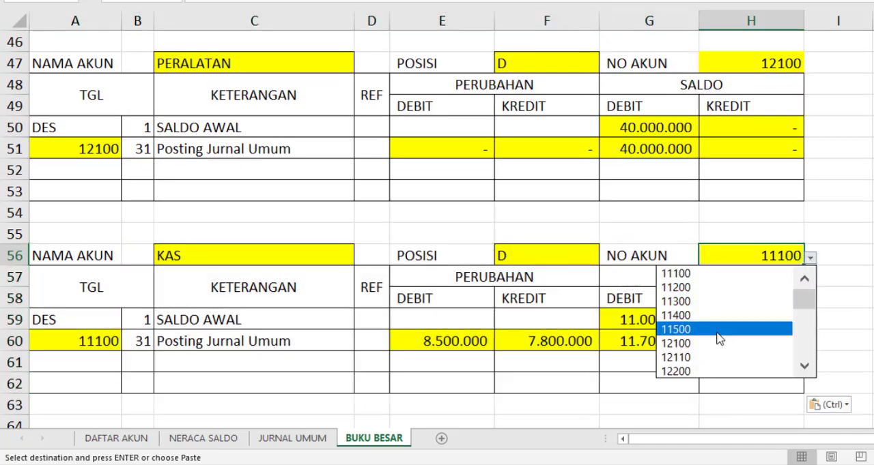
left_click(676, 357)
Paste the ledger block at A65 and choose ledger code 12200 as its NO AKUN in H65
scroll(250, 315, "down", 3)
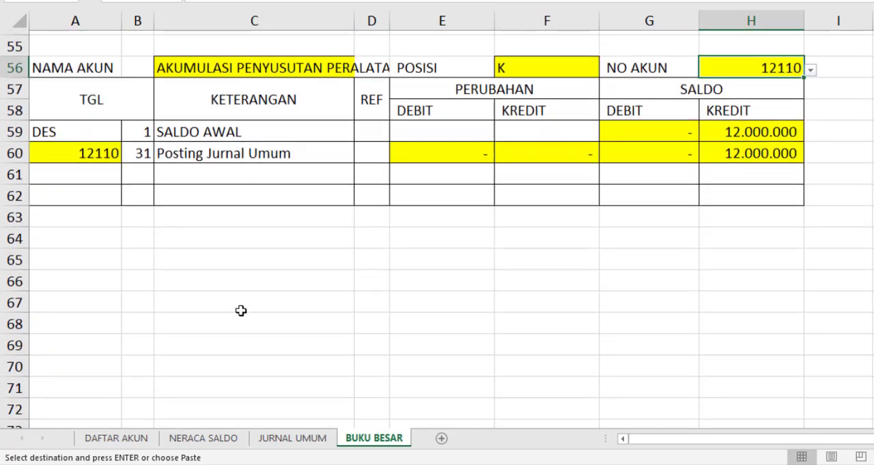
left_click(80, 257)
key("ctrl+v")
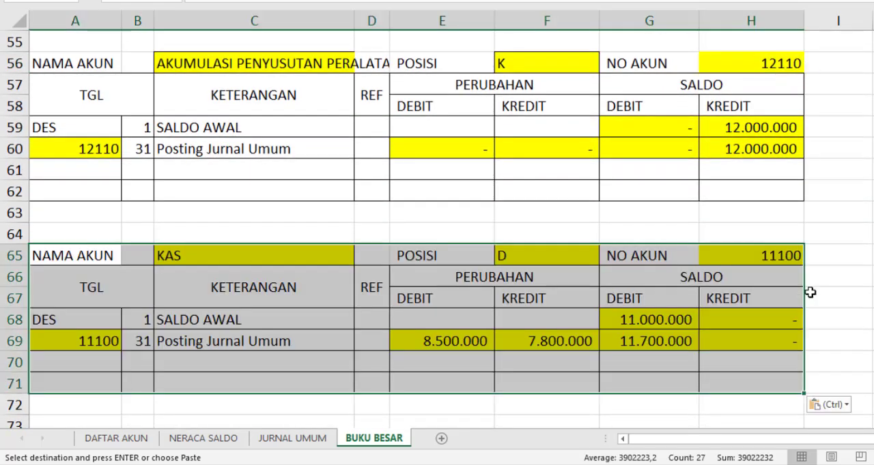
left_click(789, 260)
left_click(809, 258)
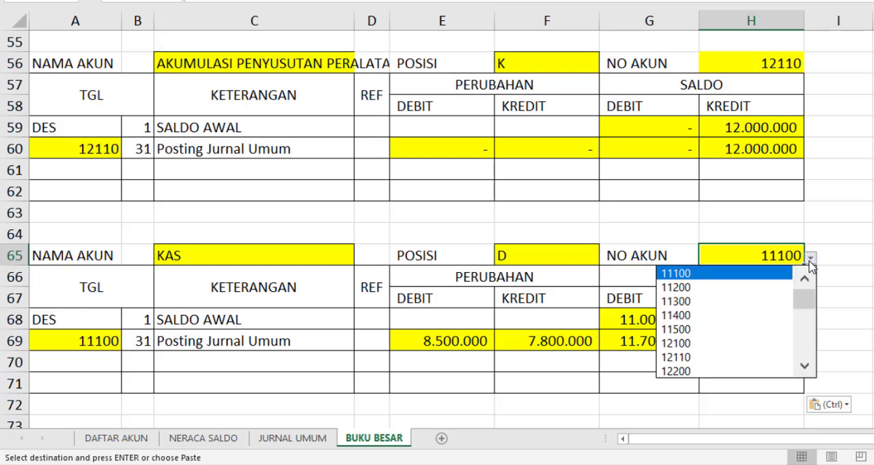
left_click(684, 372)
Paste the ledger block at A74 and choose ledger code 12210 as its NO AKUN in H74
scroll(332, 347, "down", 4)
scroll(157, 261, "up", 1)
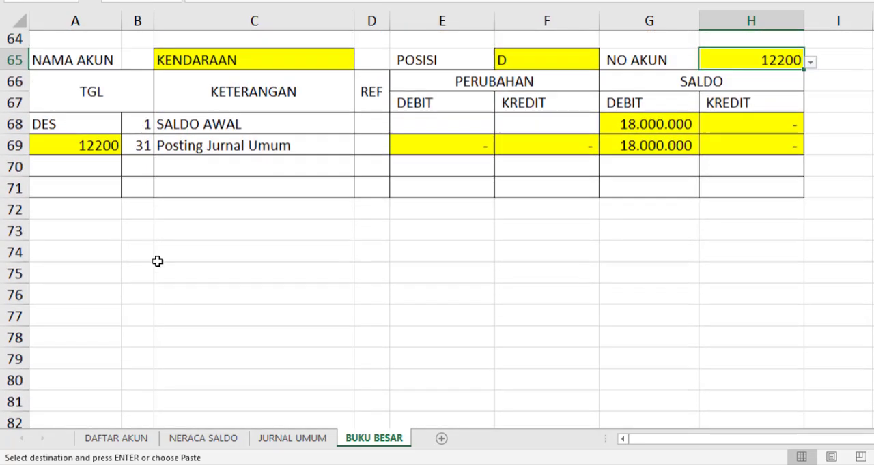
left_click(88, 254)
key("ctrl+v")
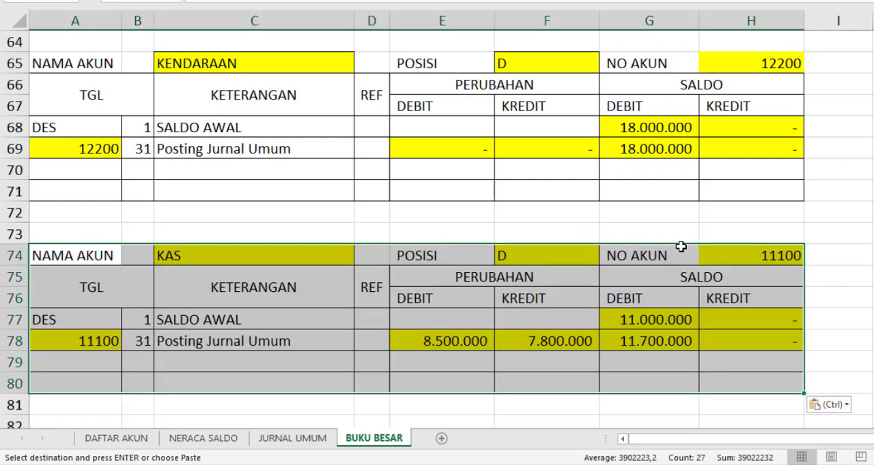
left_click(744, 255)
left_click(810, 258)
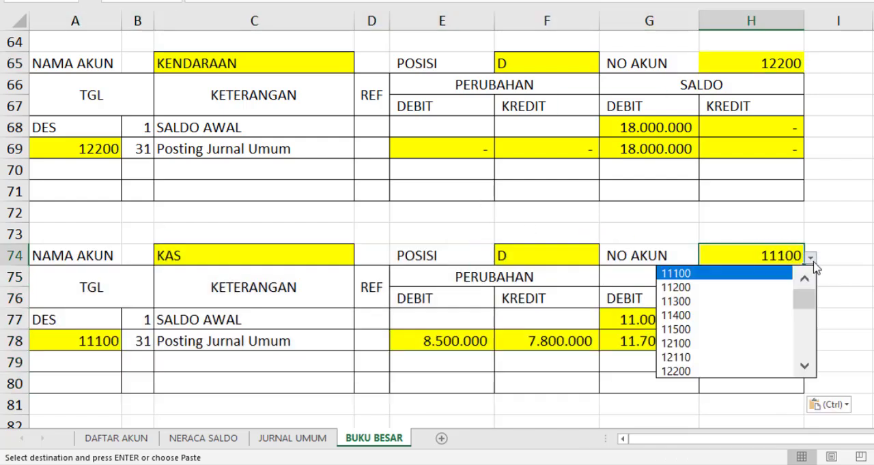
left_click(805, 368)
left_click(805, 367)
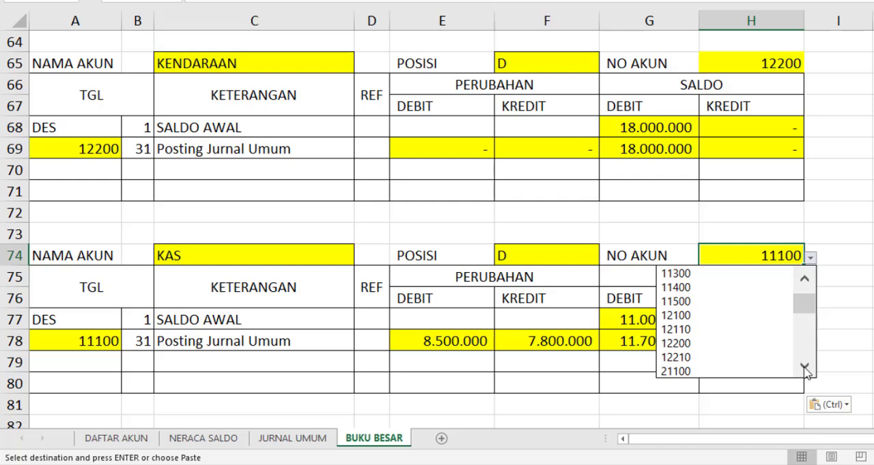
left_click(694, 362)
Paste the ledger block at A83 and choose ledger code 21100 as its NO AKUN in H83
scroll(255, 329, "down", 3)
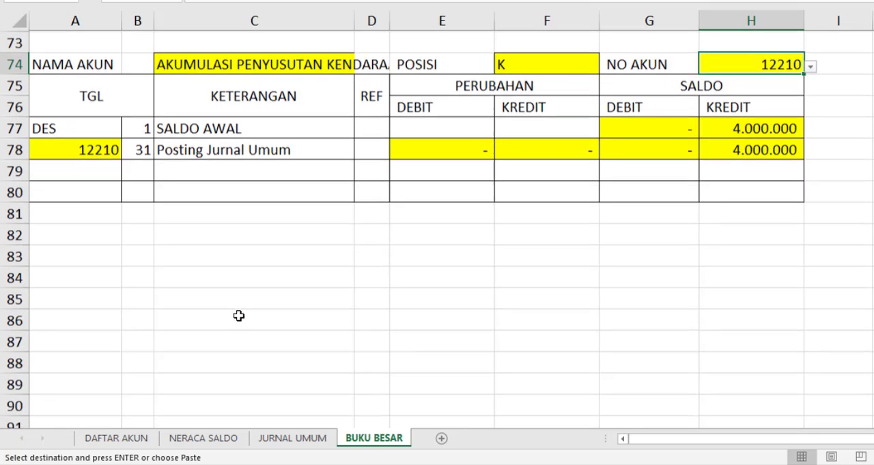
left_click(102, 258)
key("ctrl+v")
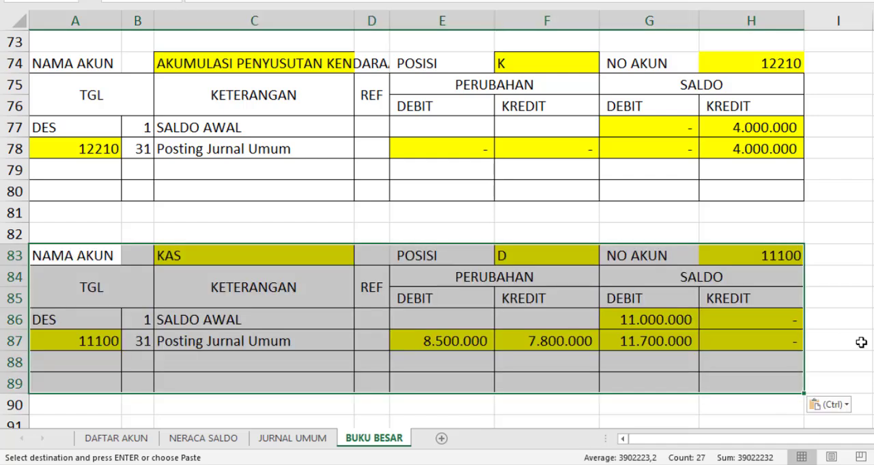
left_click(793, 257)
left_click(811, 258)
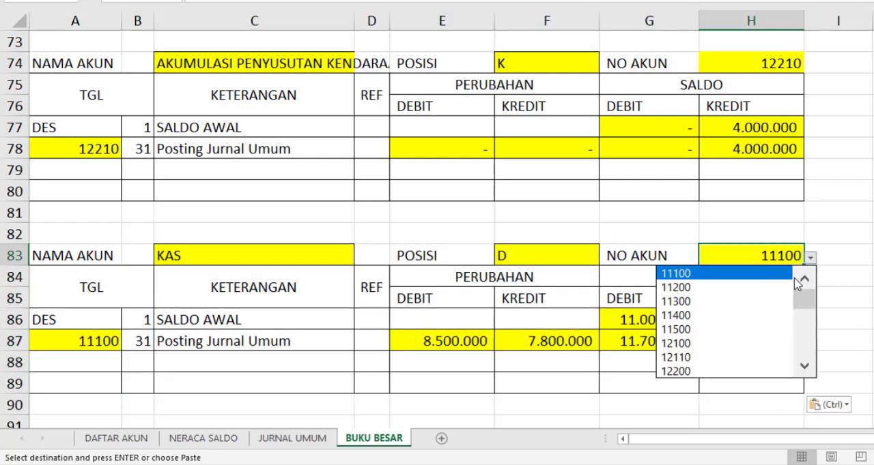
left_click(806, 367)
left_click(805, 367)
left_click(805, 367)
left_click(806, 367)
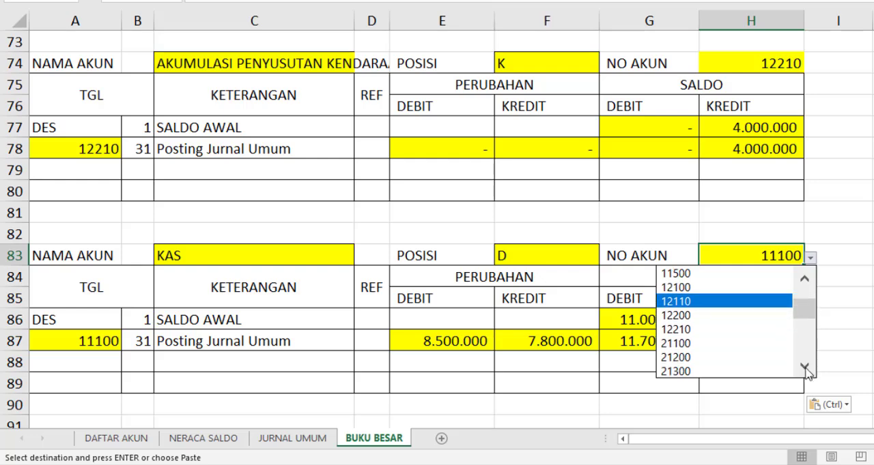
left_click(701, 345)
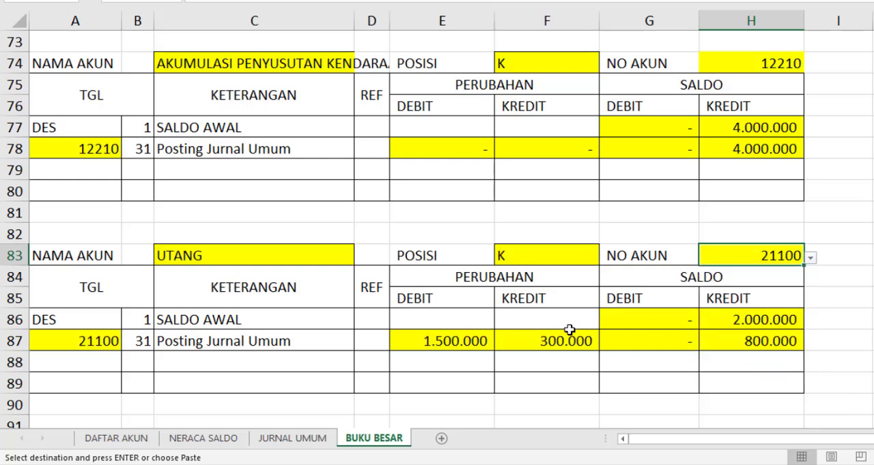
Paste the ledger block at A92 and choose ledger code 21200 as its NO AKUN in H92
scroll(322, 335, "down", 3)
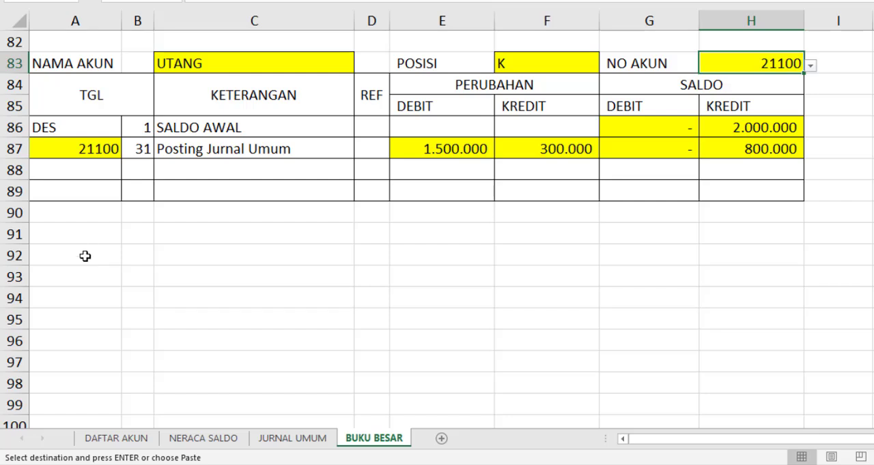
left_click(96, 256)
key("ctrl+v")
left_click(795, 256)
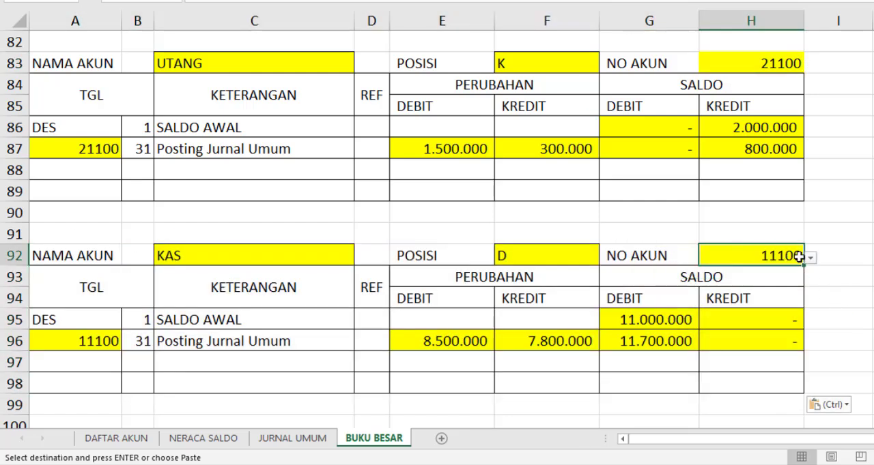
left_click(811, 259)
left_click(804, 369)
left_click(803, 369)
left_click(804, 369)
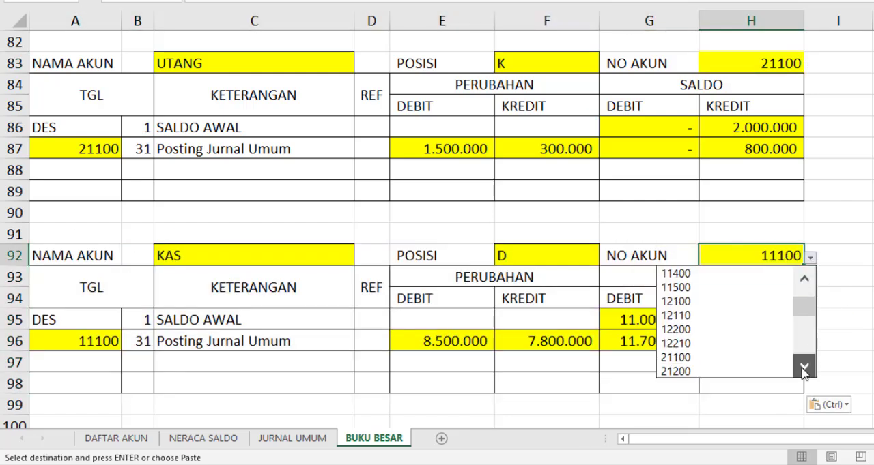
left_click(804, 369)
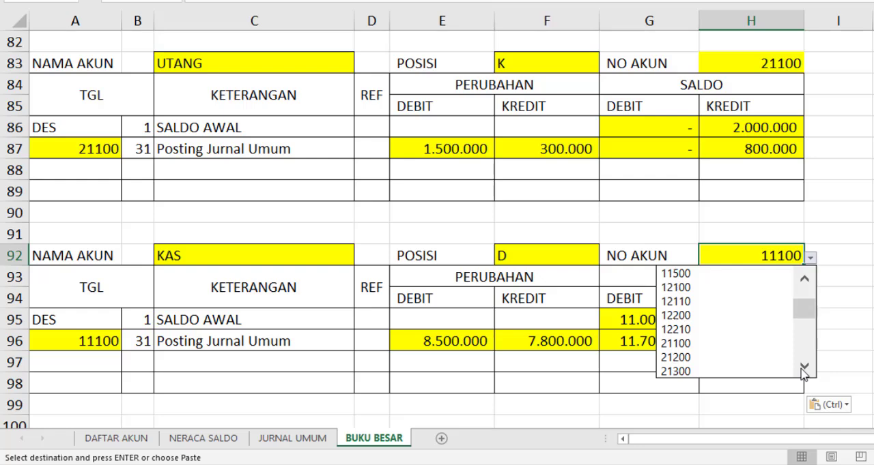
left_click(681, 357)
Paste the ledger block at A101 and choose ledger code 21300 as its NO AKUN in H101
scroll(180, 328, "down", 2)
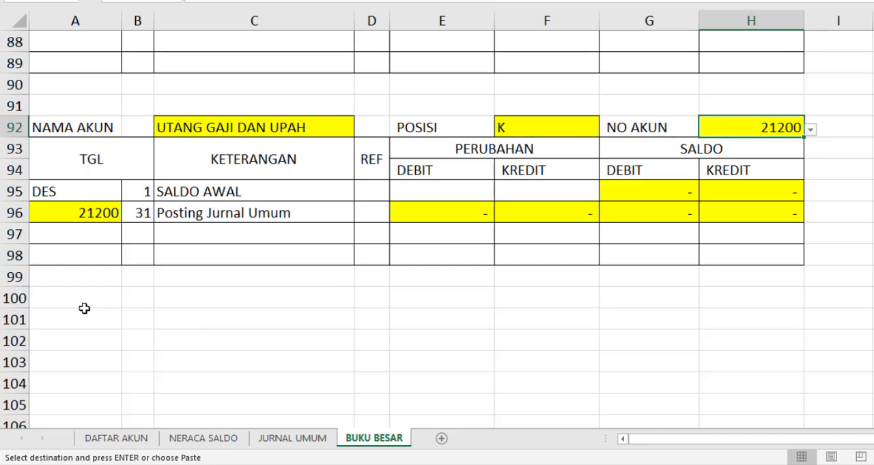
left_click(109, 323)
key("ctrl+v")
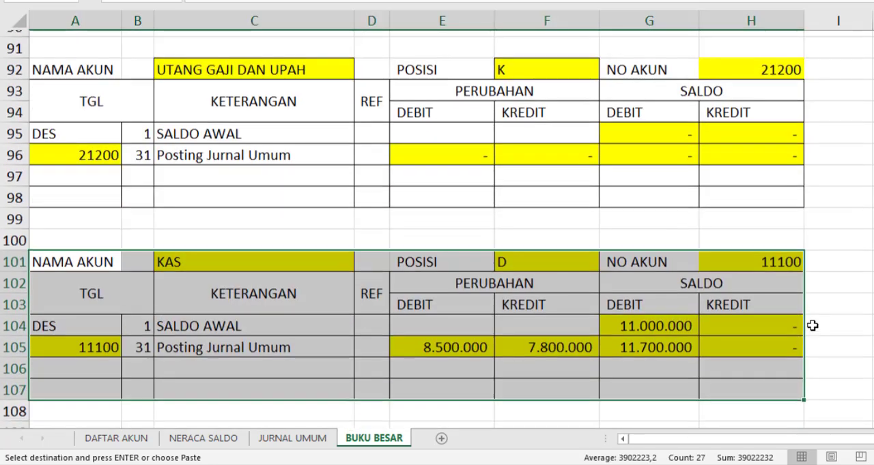
scroll(811, 326, "down", 2)
scroll(790, 203, "up", 1)
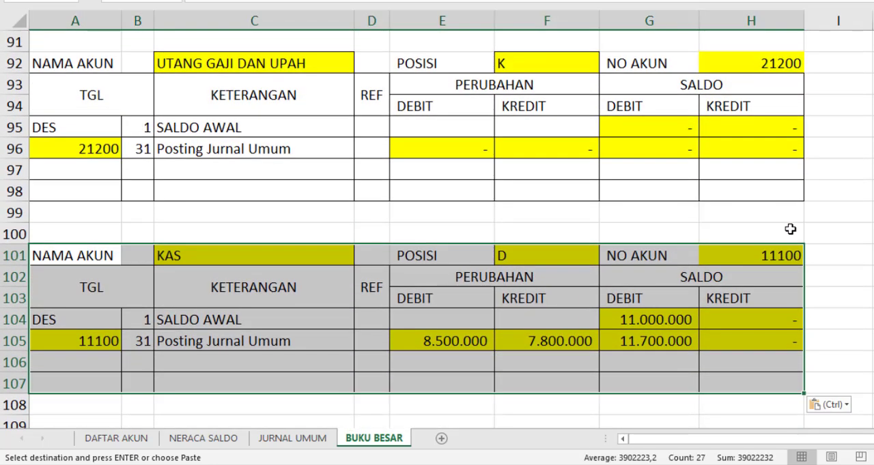
left_click(792, 250)
left_click(810, 258)
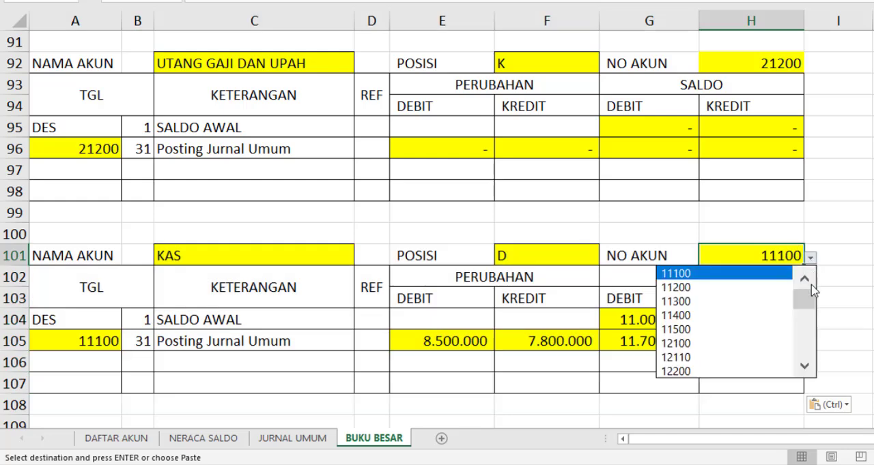
left_click(807, 368)
left_click(807, 368)
left_click(808, 368)
left_click(808, 368)
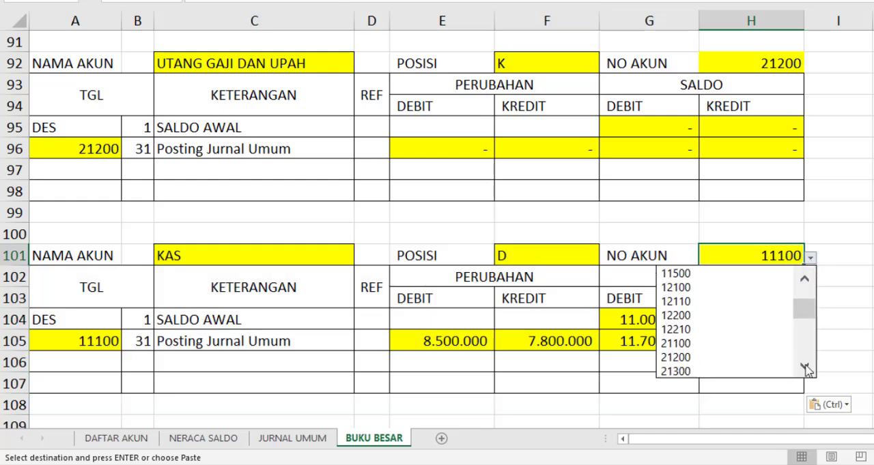
left_click(715, 371)
Paste the ledger block at A110 and choose ledger code 22100 as its NO AKUN in H110
scroll(521, 321, "down", 2)
left_click(75, 318)
key("ctrl+v")
scroll(610, 302, "down", 3)
scroll(667, 255, "up", 1)
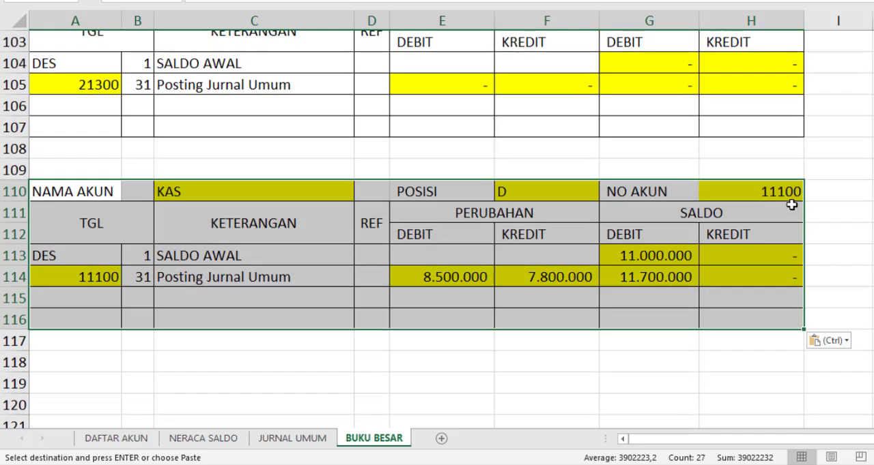
left_click(785, 194)
left_click(811, 194)
left_click(804, 301)
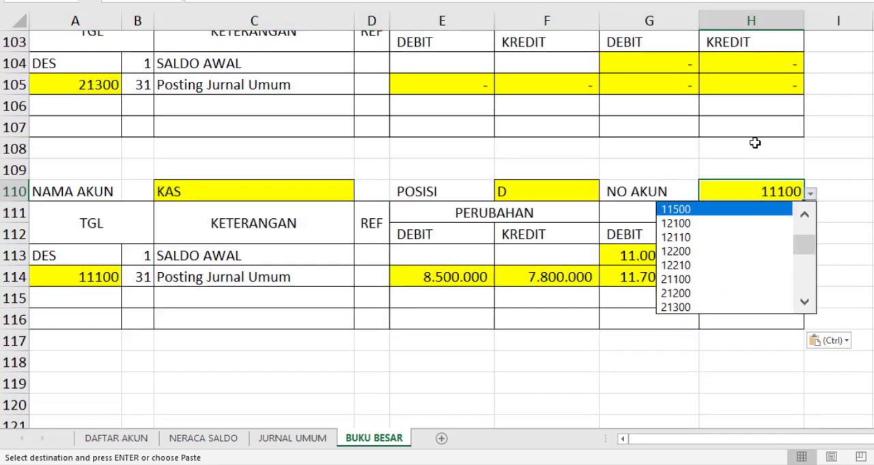
scroll(754, 142, "up", 1)
left_click(810, 257)
left_click(804, 367)
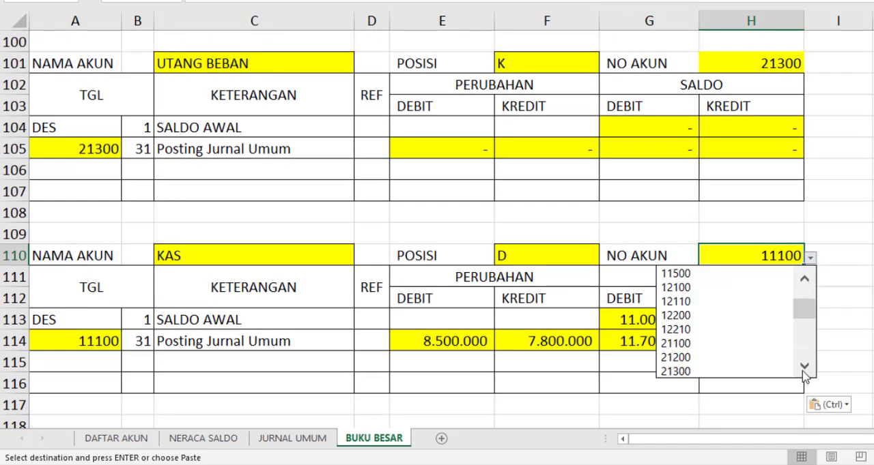
left_click(804, 369)
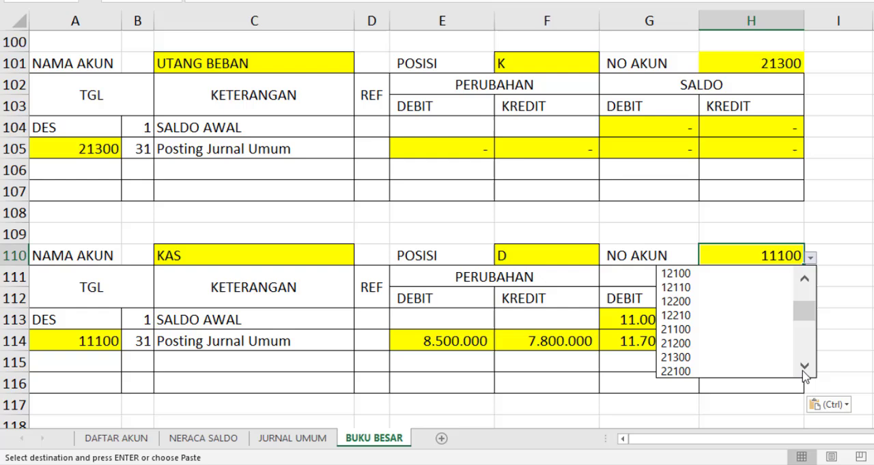
left_click(678, 371)
Paste the ledger block at A119 and choose ledger code 31100 as its NO AKUN in H119
scroll(91, 254, "down", 3)
left_click(92, 254)
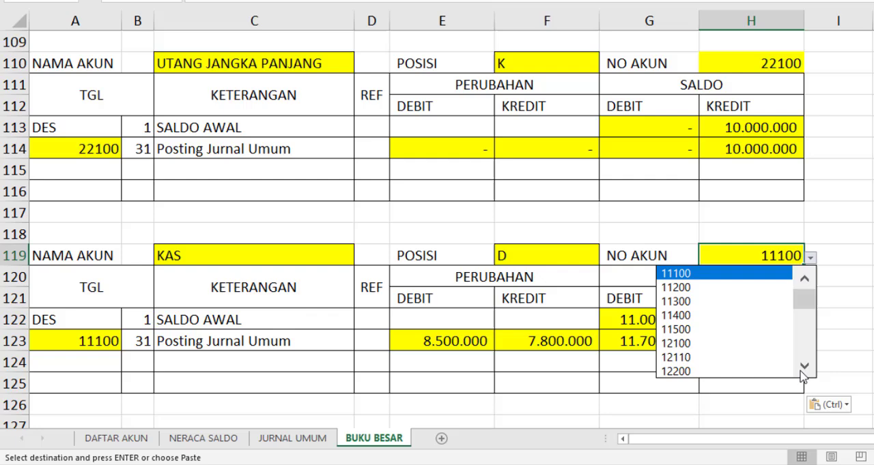
left_click(800, 372)
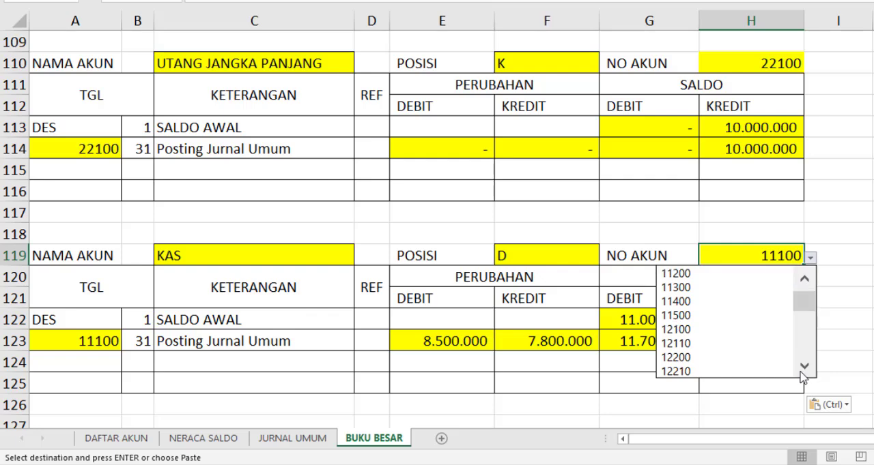
left_click(800, 372)
left_click(800, 372)
left_click(800, 372)
left_click(803, 372)
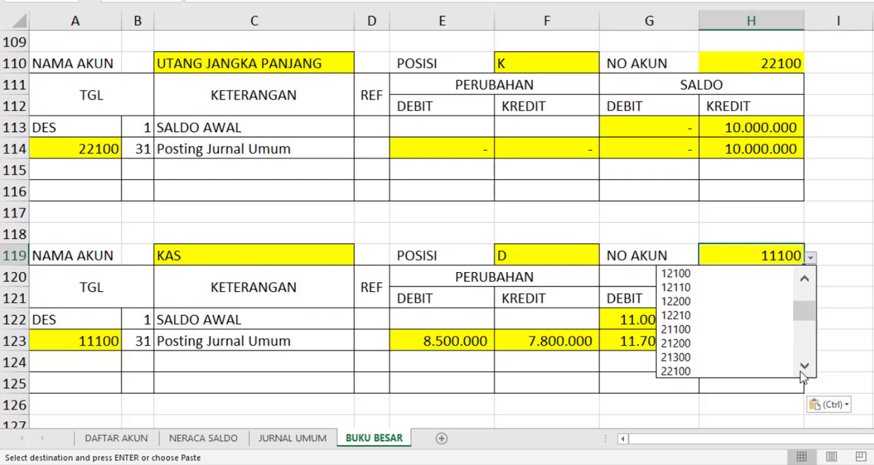
left_click(802, 372)
left_click(802, 372)
left_click(803, 372)
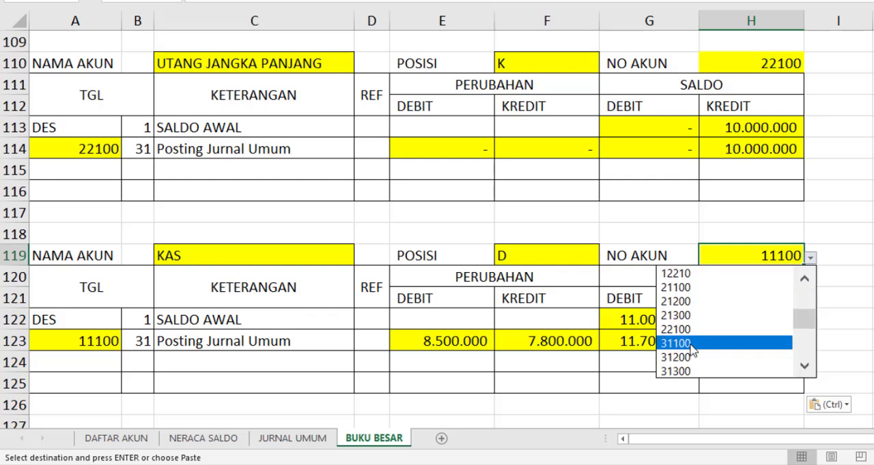
left_click(692, 343)
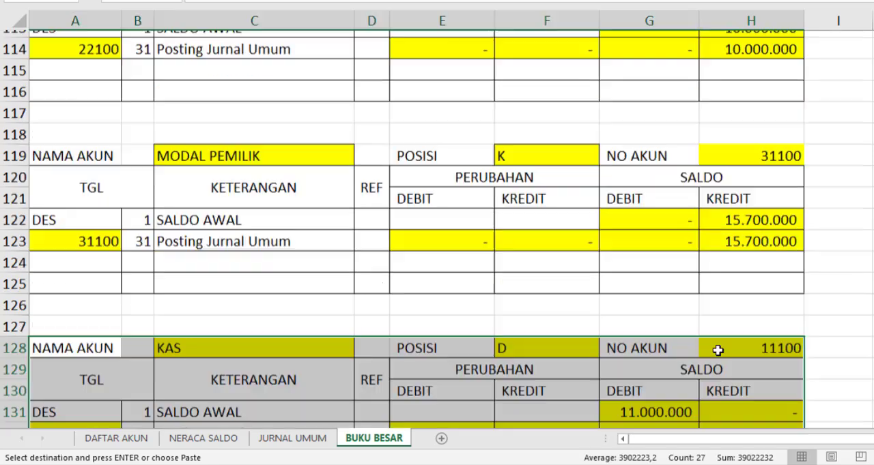
Paste the ledger block at A128 and choose ledger code 31200 as its NO AKUN in H128
scroll(758, 350, "down", 1)
left_click(796, 320)
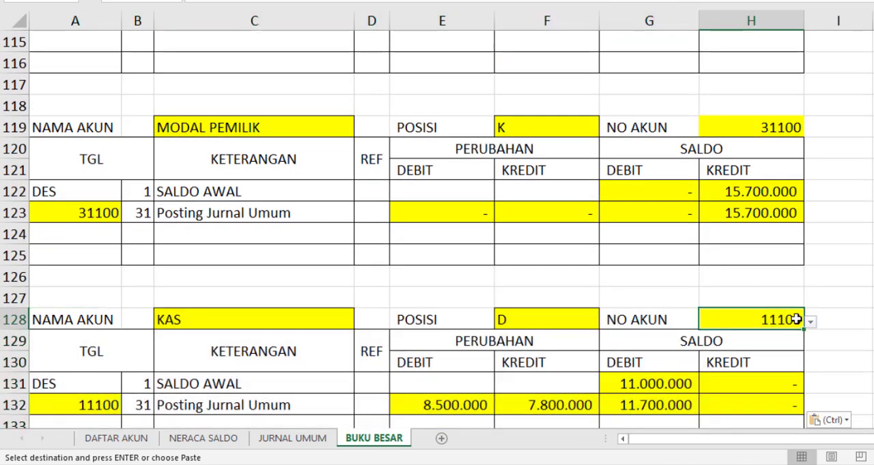
scroll(795, 320, "down", 1)
left_click(809, 257)
left_click_drag(807, 307, 804, 326)
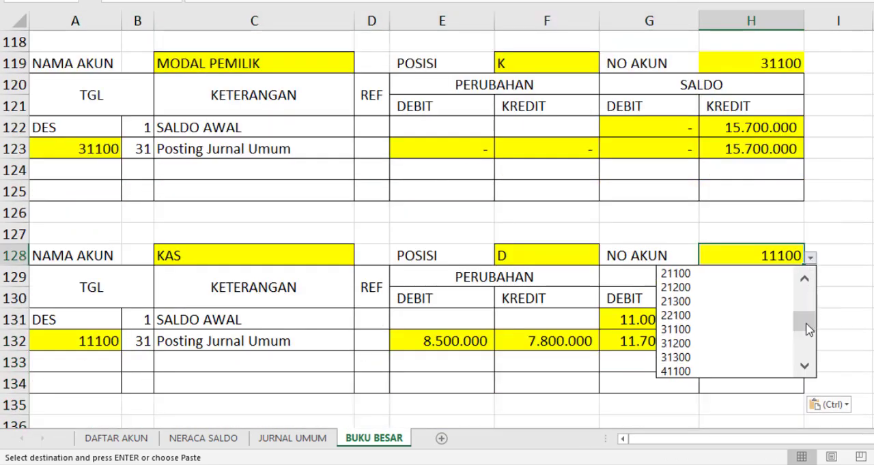
left_click(679, 345)
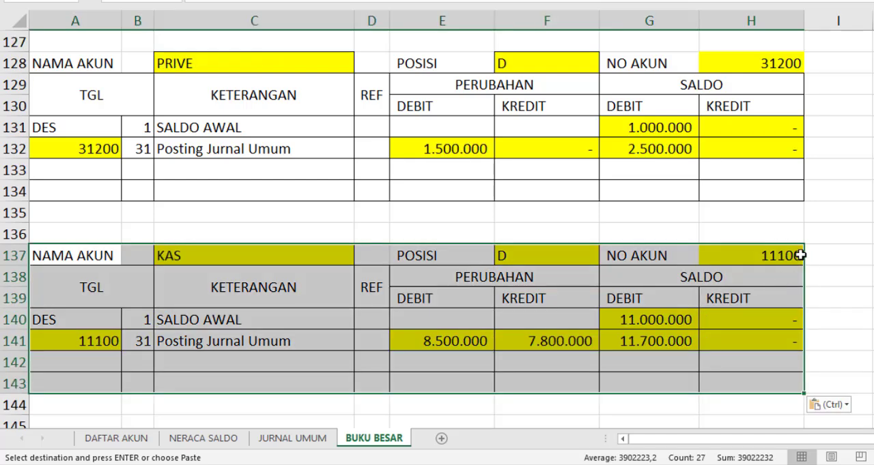
Paste the ledger block at A137 and choose ledger code 31300 as its NO AKUN in H137
left_click(799, 256)
left_click(810, 258)
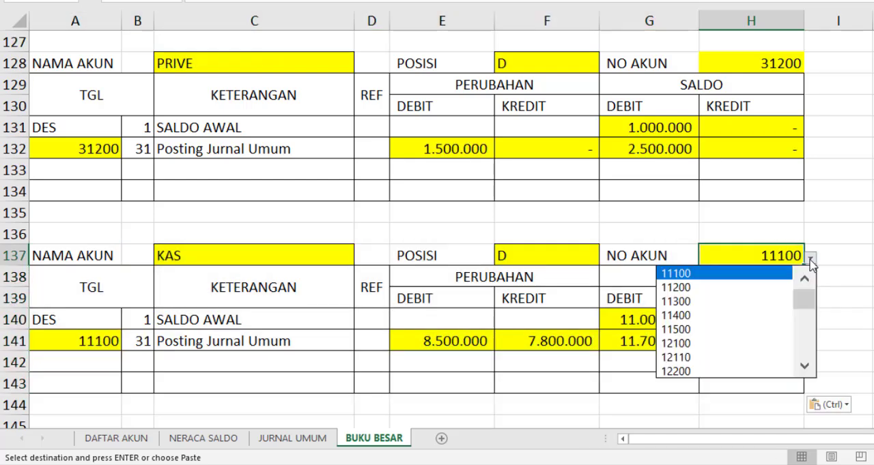
left_click_drag(807, 317, 804, 327)
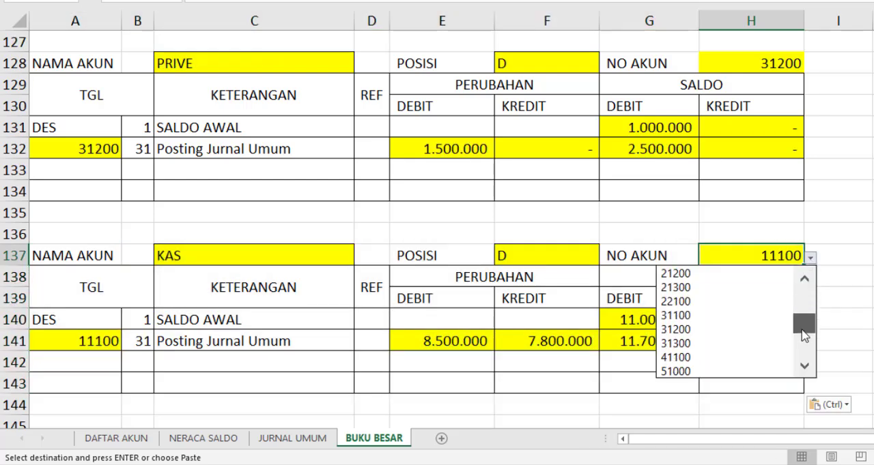
left_click(689, 343)
Paste the ledger block at A146 and choose ledger code 41100 as its NO AKUN in H146
scroll(478, 338, "down", 3)
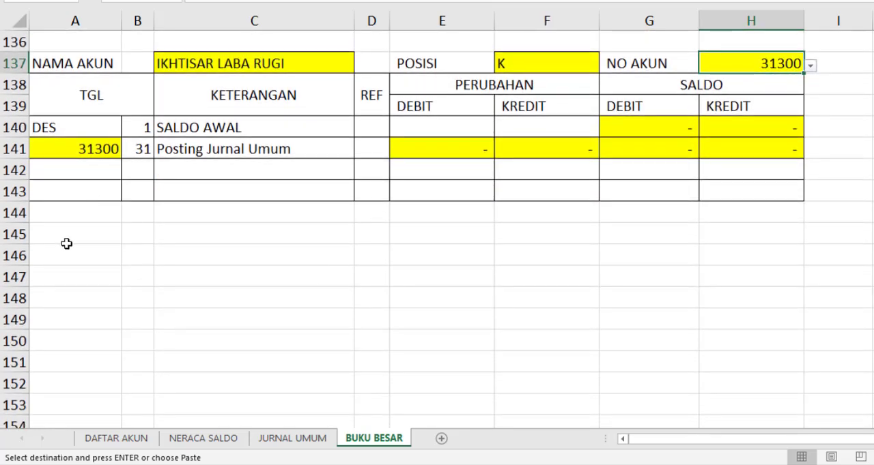
left_click(117, 255)
key("ctrl+v")
left_click(775, 255)
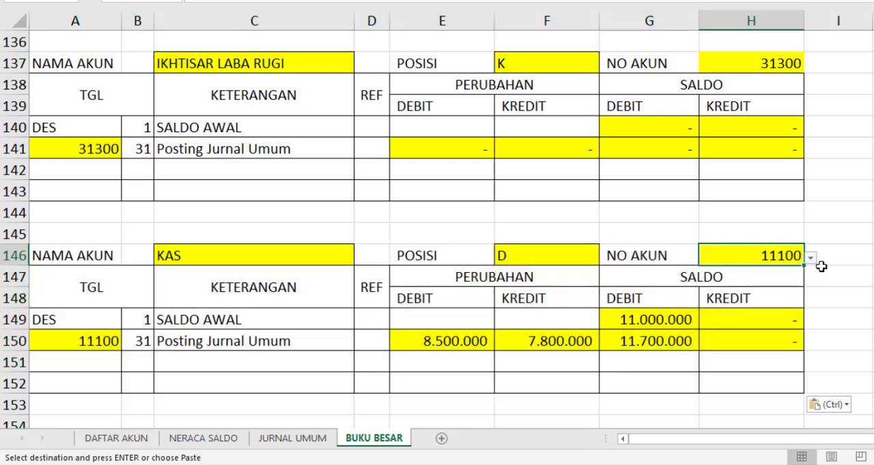
left_click(809, 259)
left_click_drag(804, 305, 814, 336)
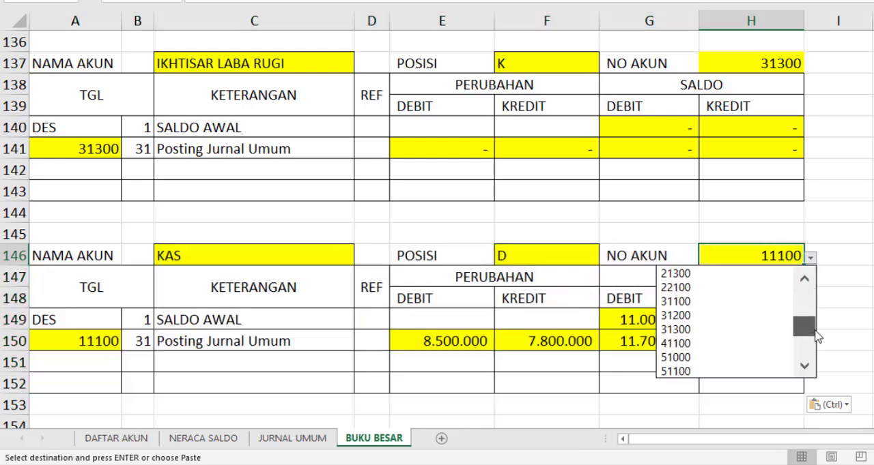
left_click(676, 343)
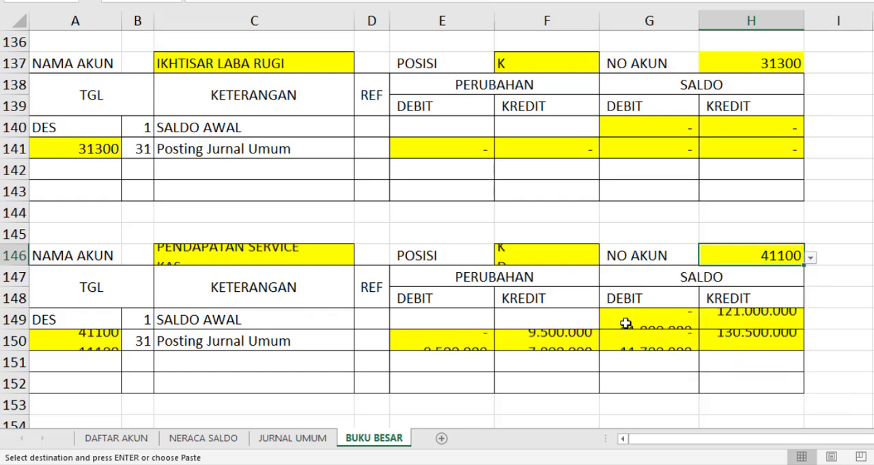
Paste the ledger block at A155 and choose ledger code 51000 as its NO AKUN in H155
scroll(371, 306, "down", 3)
left_click(103, 251)
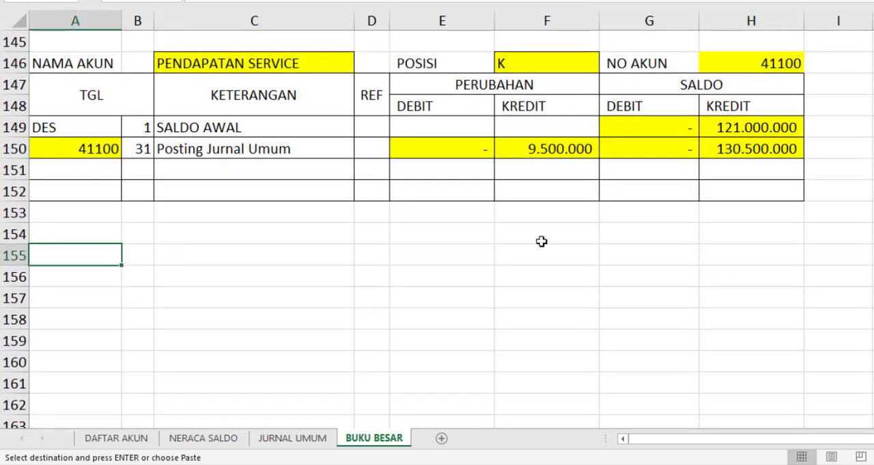
key("ctrl+v")
scroll(761, 254, "down", 1)
left_click(787, 192)
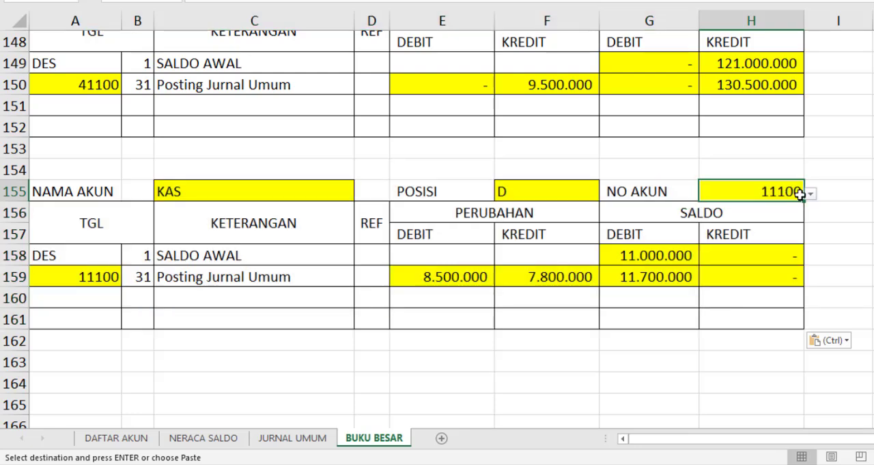
scroll(819, 205, "up", 1)
left_click(810, 259)
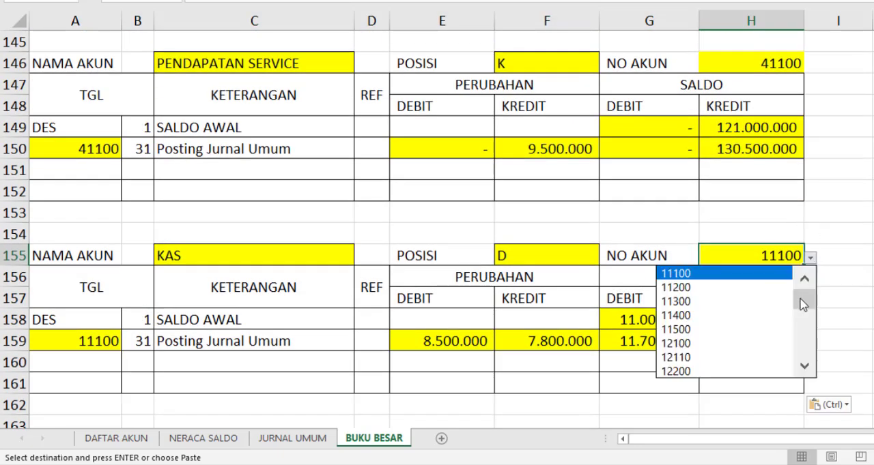
left_click_drag(802, 304, 803, 329)
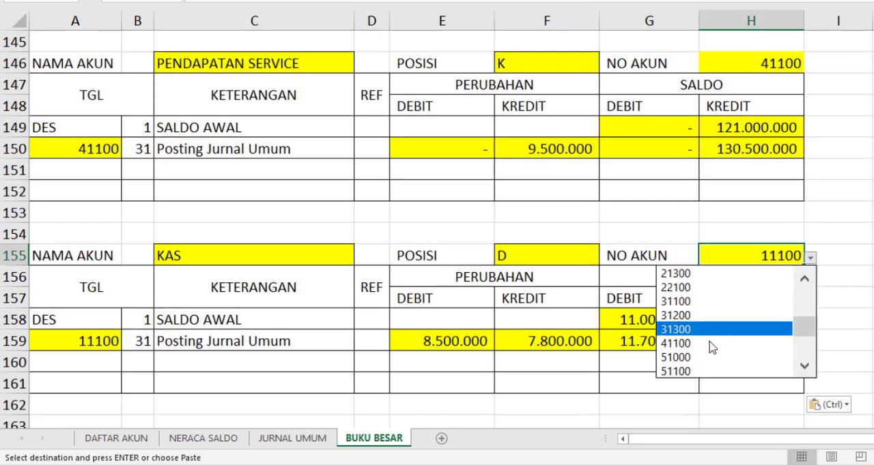
left_click(683, 358)
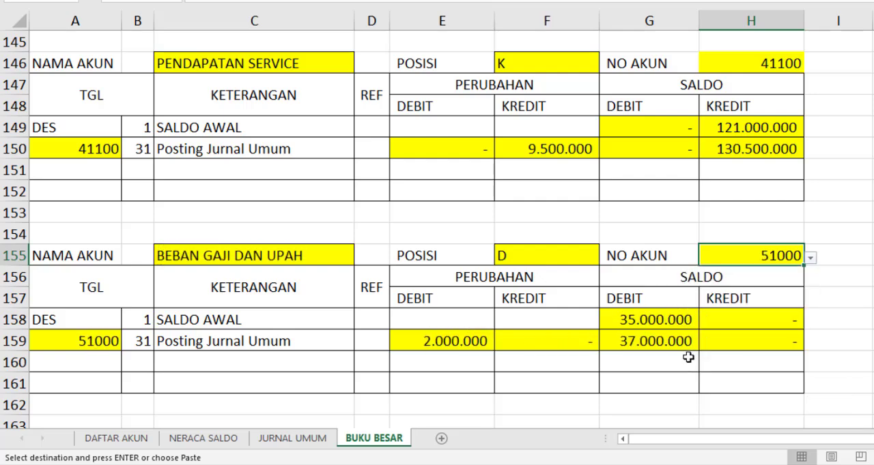
Paste the ledger block at A164 and choose ledger code 51100 as its NO AKUN in H164
scroll(398, 312, "down", 2)
left_click(110, 315)
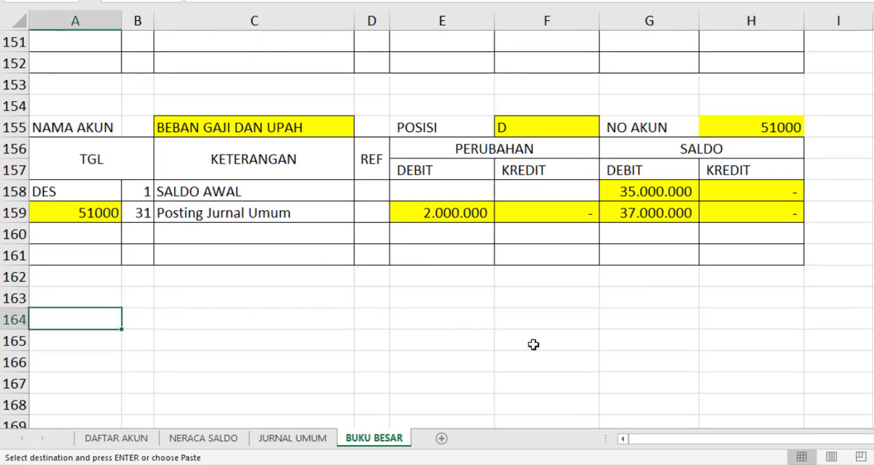
key("ctrl+v")
scroll(721, 319, "down", 1)
left_click(743, 255)
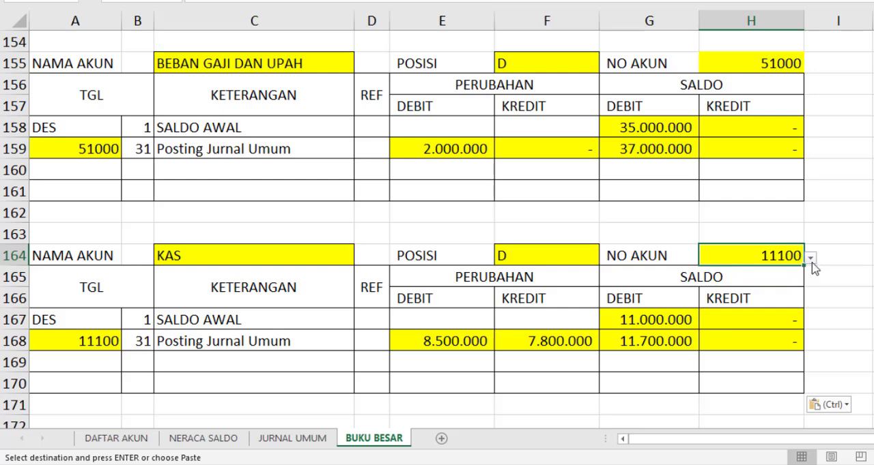
left_click(811, 260)
left_click(805, 335)
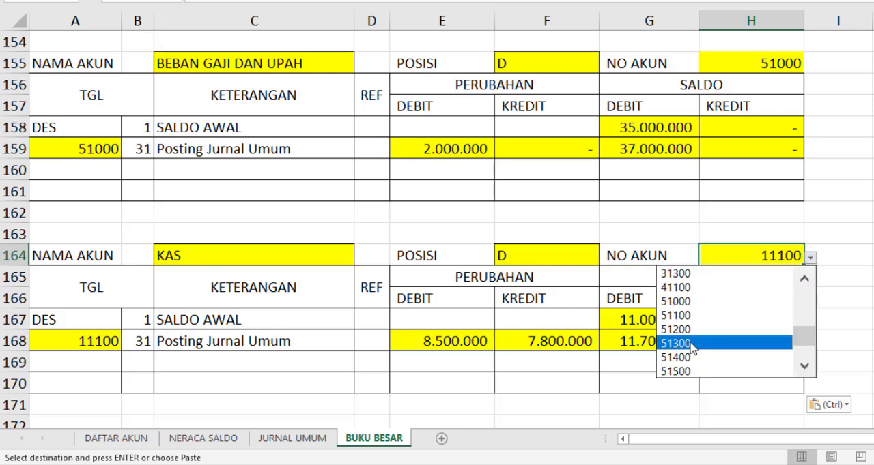
left_click(680, 318)
Paste the ledger block at A173 and choose ledger code 51200 as its NO AKUN in H173
scroll(149, 321, "down", 2)
left_click(97, 319)
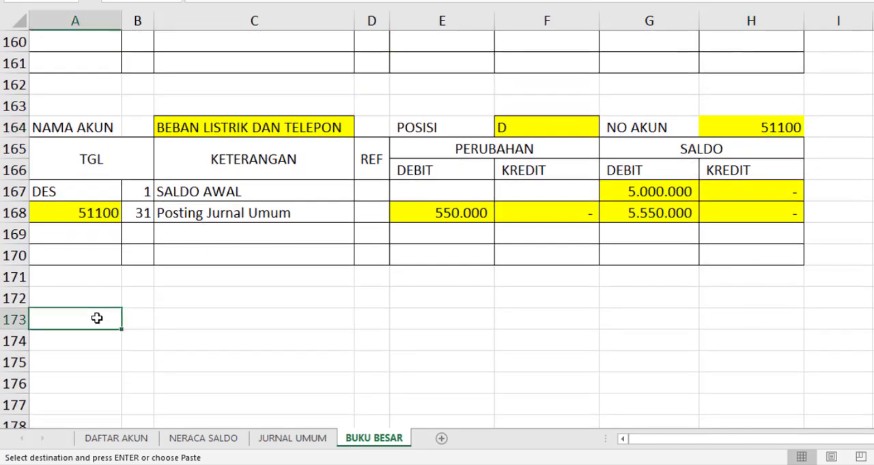
key("ctrl+v")
scroll(718, 250, "down", 2)
left_click(789, 191)
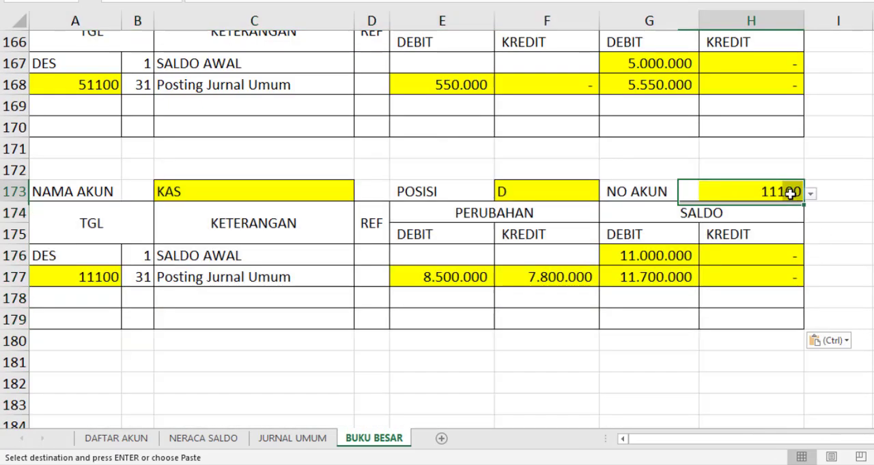
left_click(810, 196)
left_click_drag(807, 231, 806, 271)
scroll(780, 154, "up", 1)
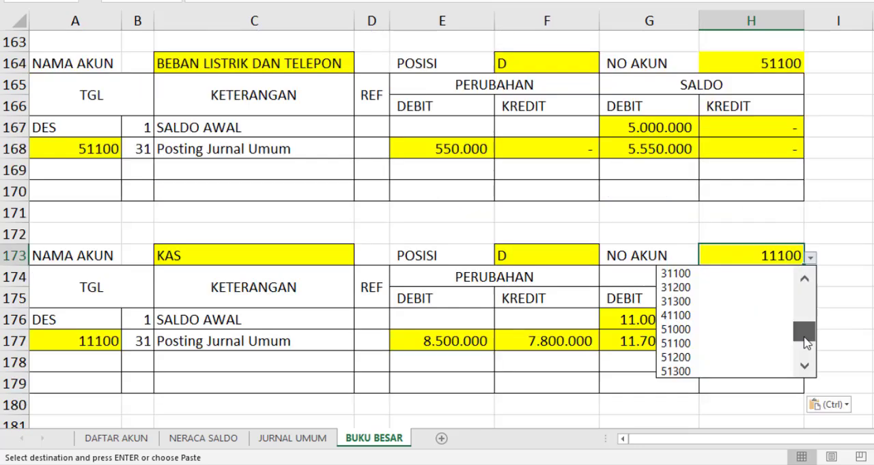
left_click(692, 359)
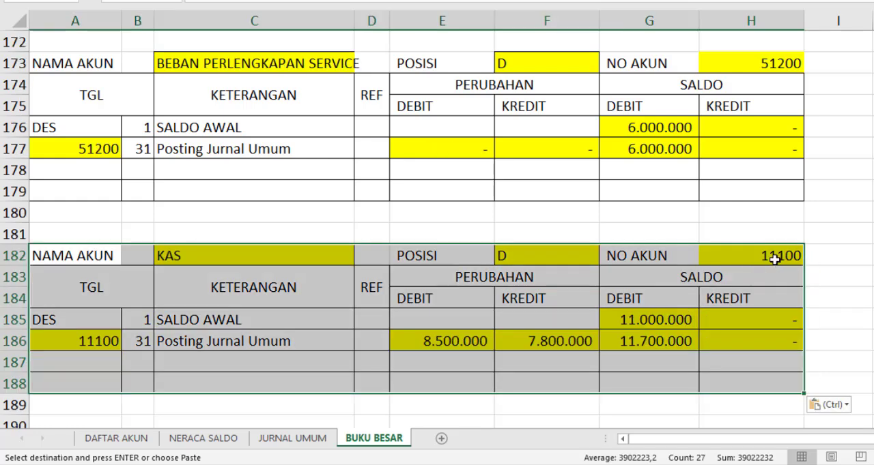
Paste the ledger block at A182 and choose ledger code 51300 as its NO AKUN in H182
left_click(779, 258)
left_click(810, 259)
left_click_drag(810, 300, 804, 344)
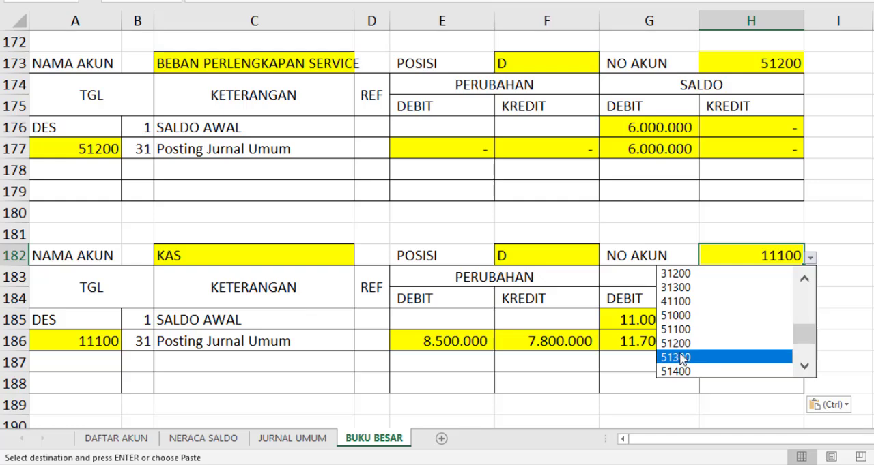
left_click(737, 357)
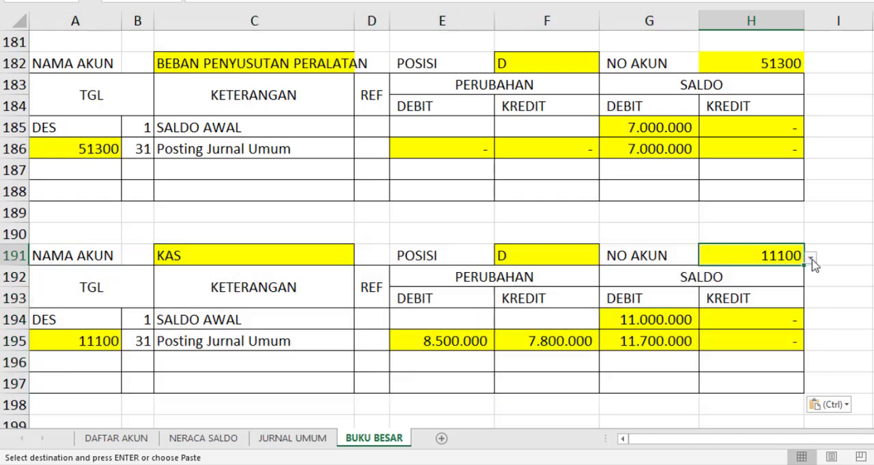
Paste the ledger block at A191 and choose ledger code 51400 as its NO AKUN in H191
left_click(810, 257)
left_click_drag(807, 290, 801, 343)
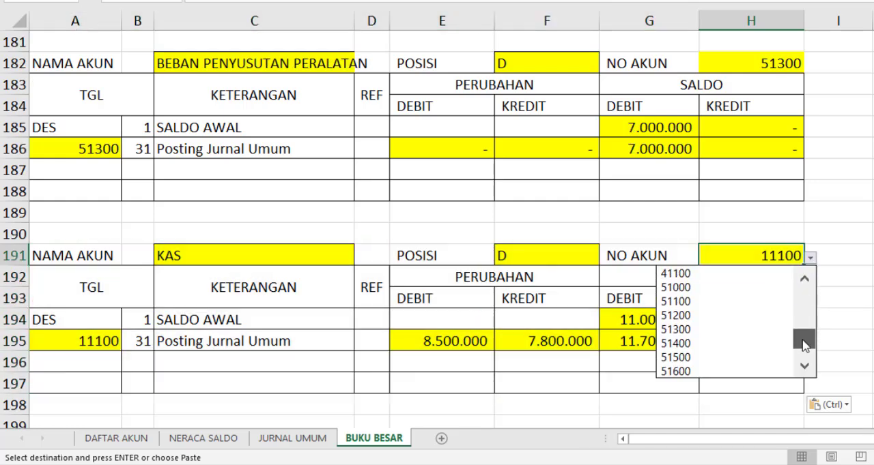
left_click(696, 344)
Paste the ledger block at A200 and choose ledger code 51500 as its NO AKUN in H200
key("ctrl+v")
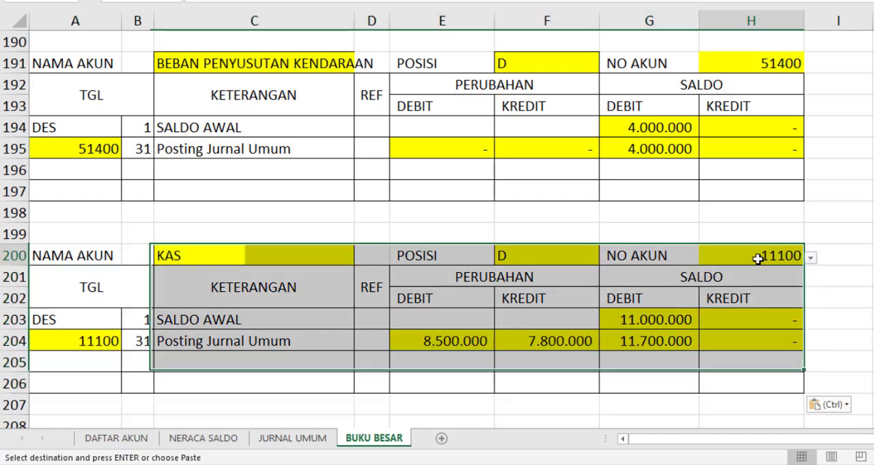
left_click(799, 256)
left_click(810, 259)
left_click_drag(807, 310, 805, 355)
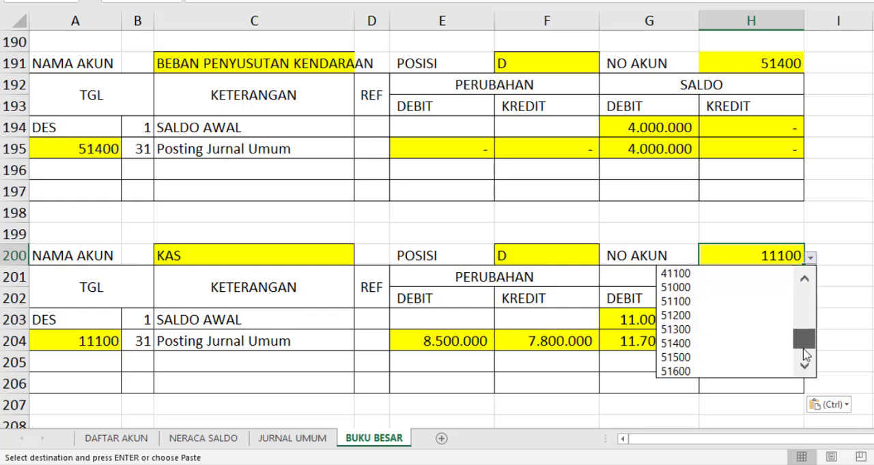
left_click(708, 357)
Paste the ledger block at A209 and choose ledger code 51600 as its NO AKUN in H209
scroll(190, 348, "down", 3)
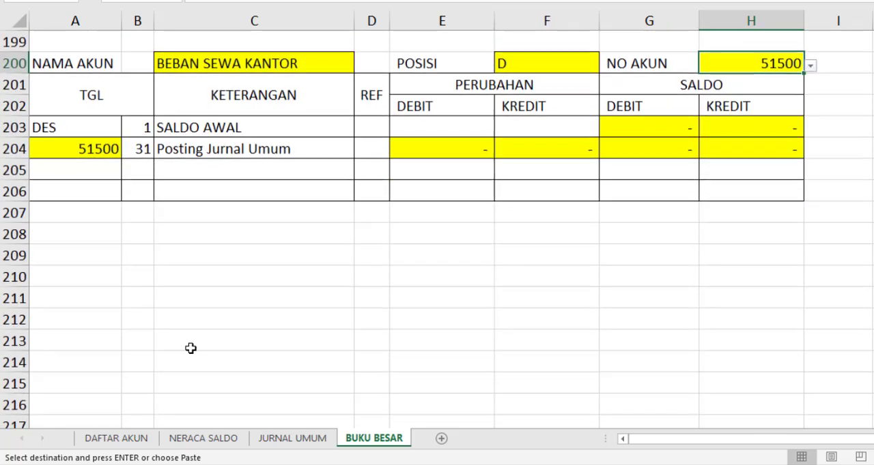
left_click(88, 259)
key("ctrl+v")
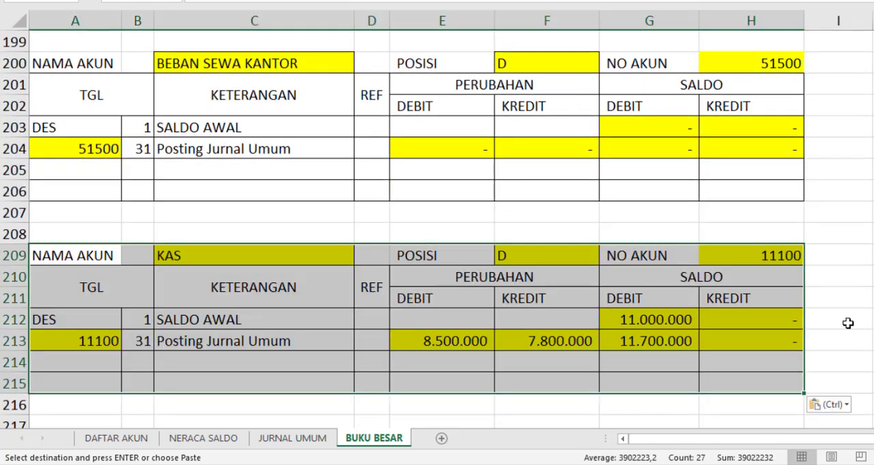
left_click(786, 254)
left_click(810, 257)
left_click_drag(809, 309, 810, 349)
left_click(701, 372)
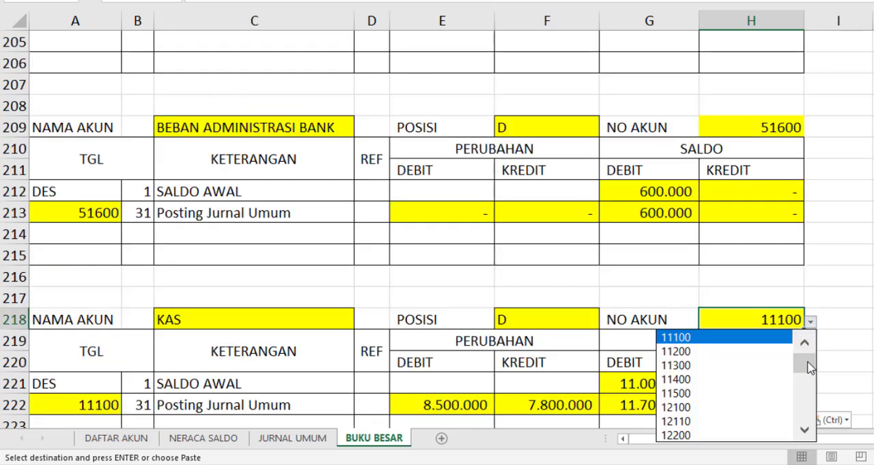
Paste the ledger block at A218 and A227, choosing NO AKUN 71100 in H218 and 81100 in H227
left_click_drag(803, 352, 802, 407)
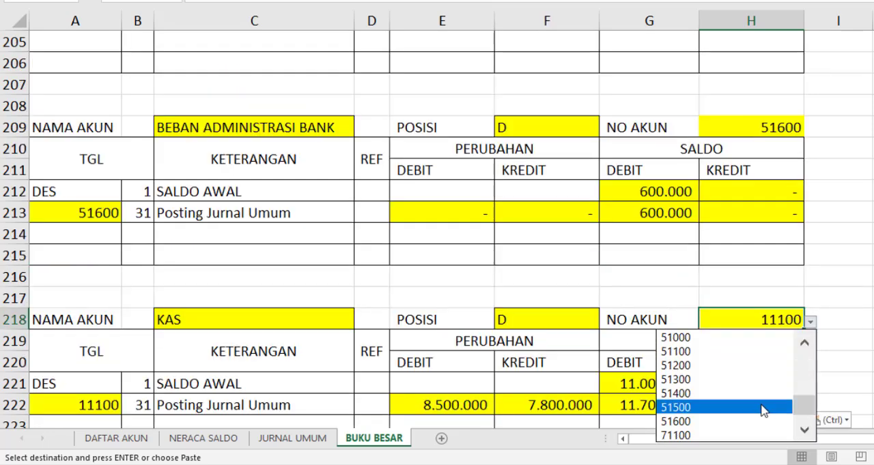
left_click(696, 435)
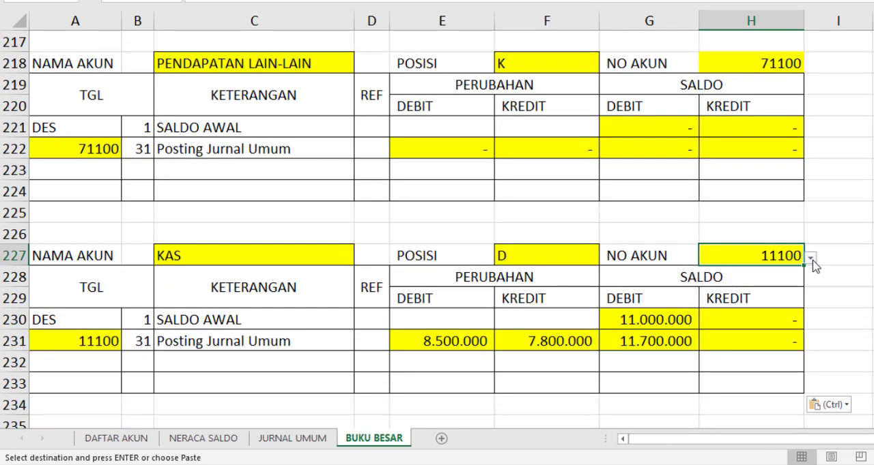
left_click(810, 257)
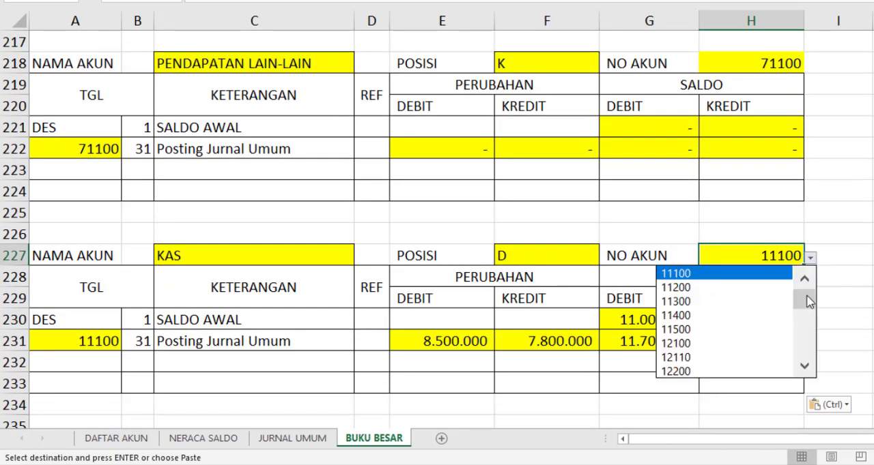
left_click_drag(805, 304, 808, 356)
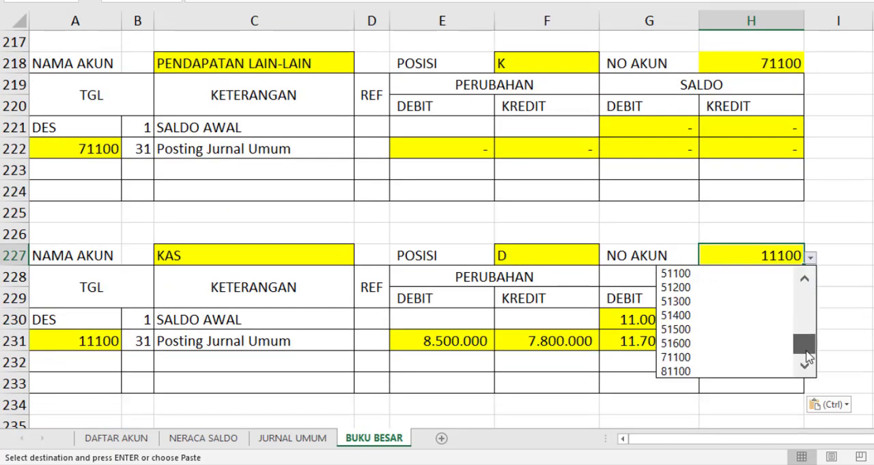
left_click(694, 372)
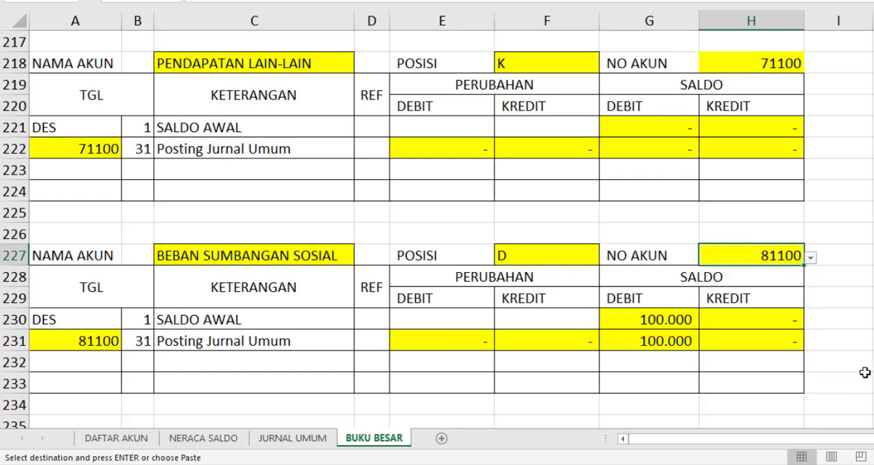
left_click(872, 362)
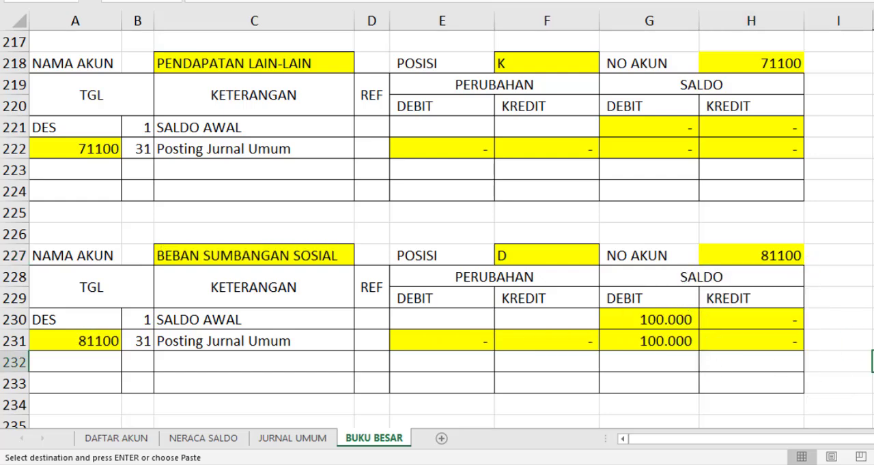
Review the account names, positions and balances of all ledger blocks from the last one back to the KAS block
scroll(853, 320, "up", 7)
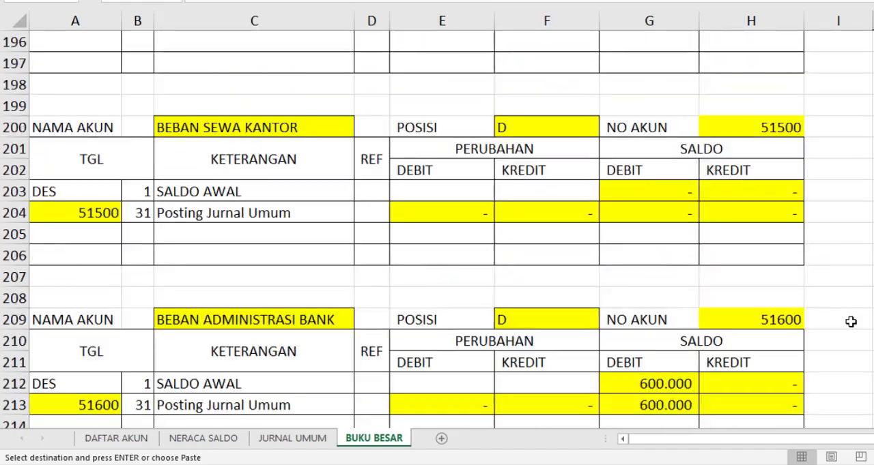
scroll(850, 322, "up", 5)
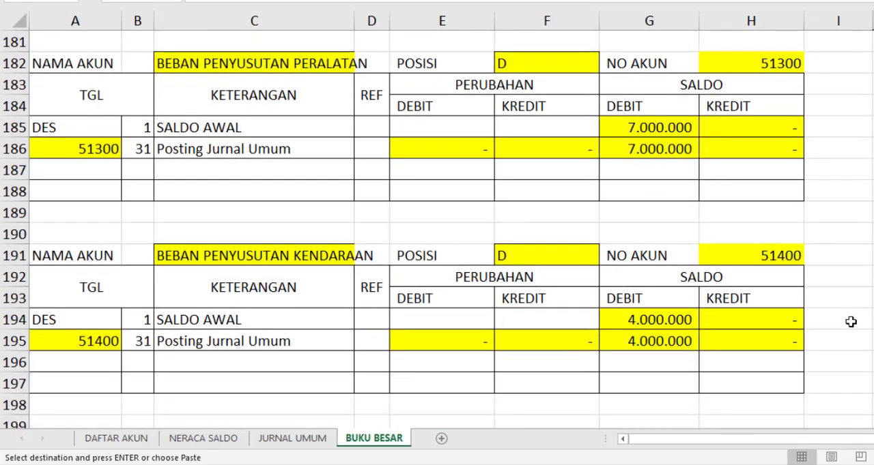
scroll(850, 322, "up", 11)
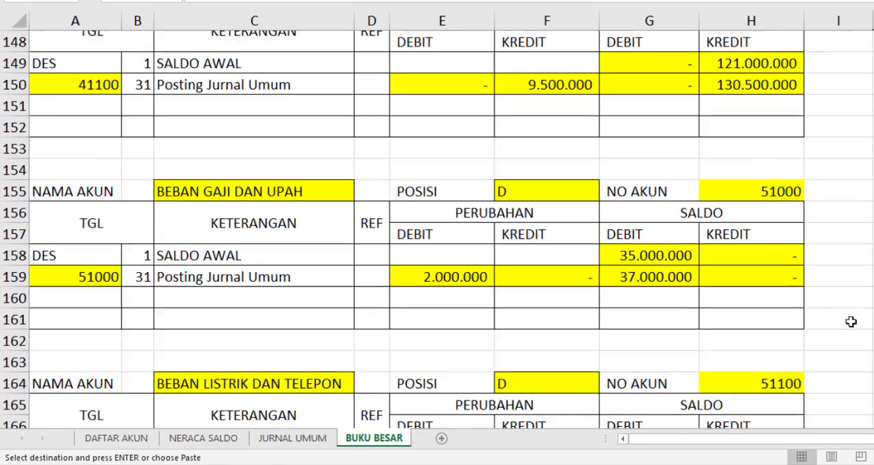
scroll(851, 322, "up", 10)
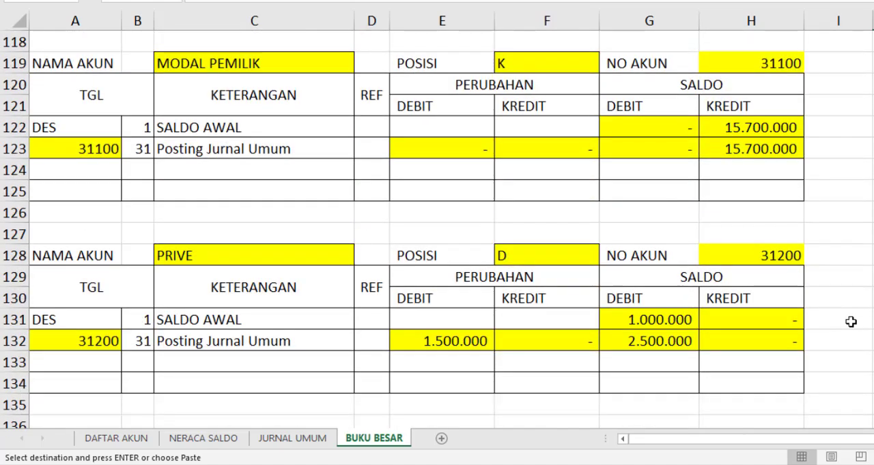
scroll(850, 322, "up", 15)
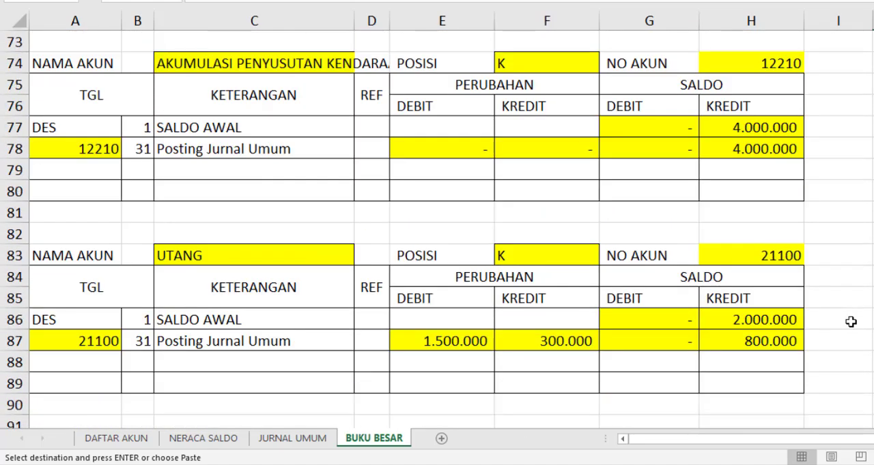
scroll(850, 322, "up", 14)
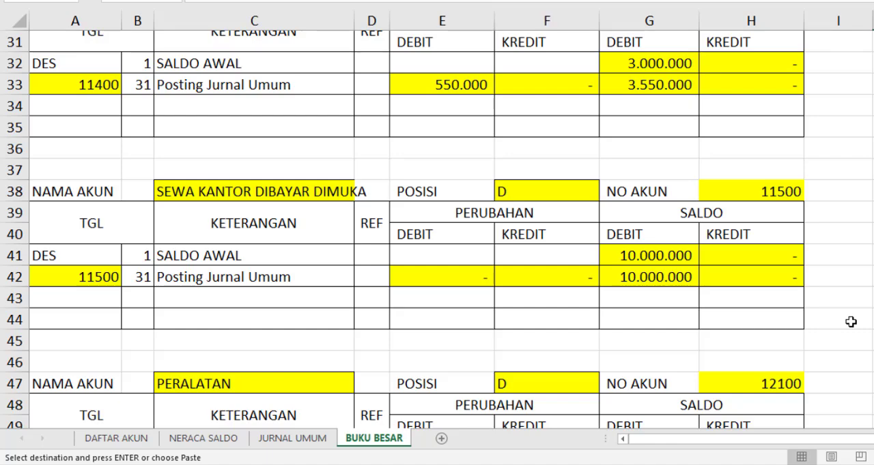
scroll(851, 322, "up", 3)
scroll(850, 321, "up", 7)
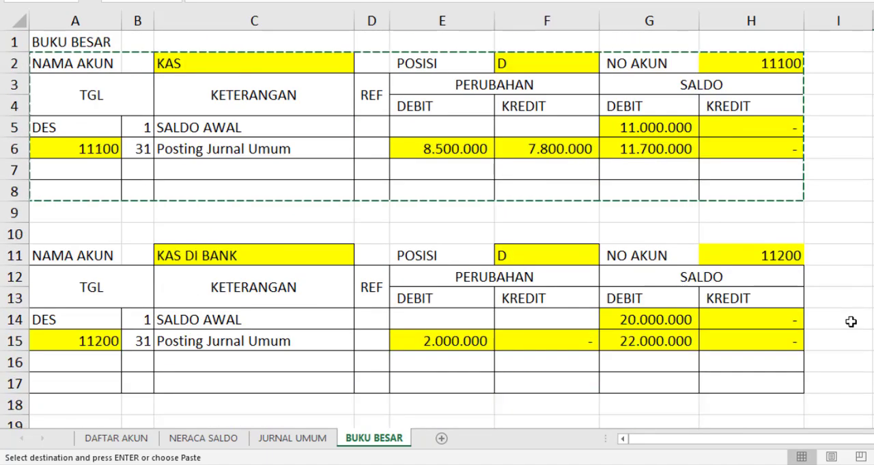